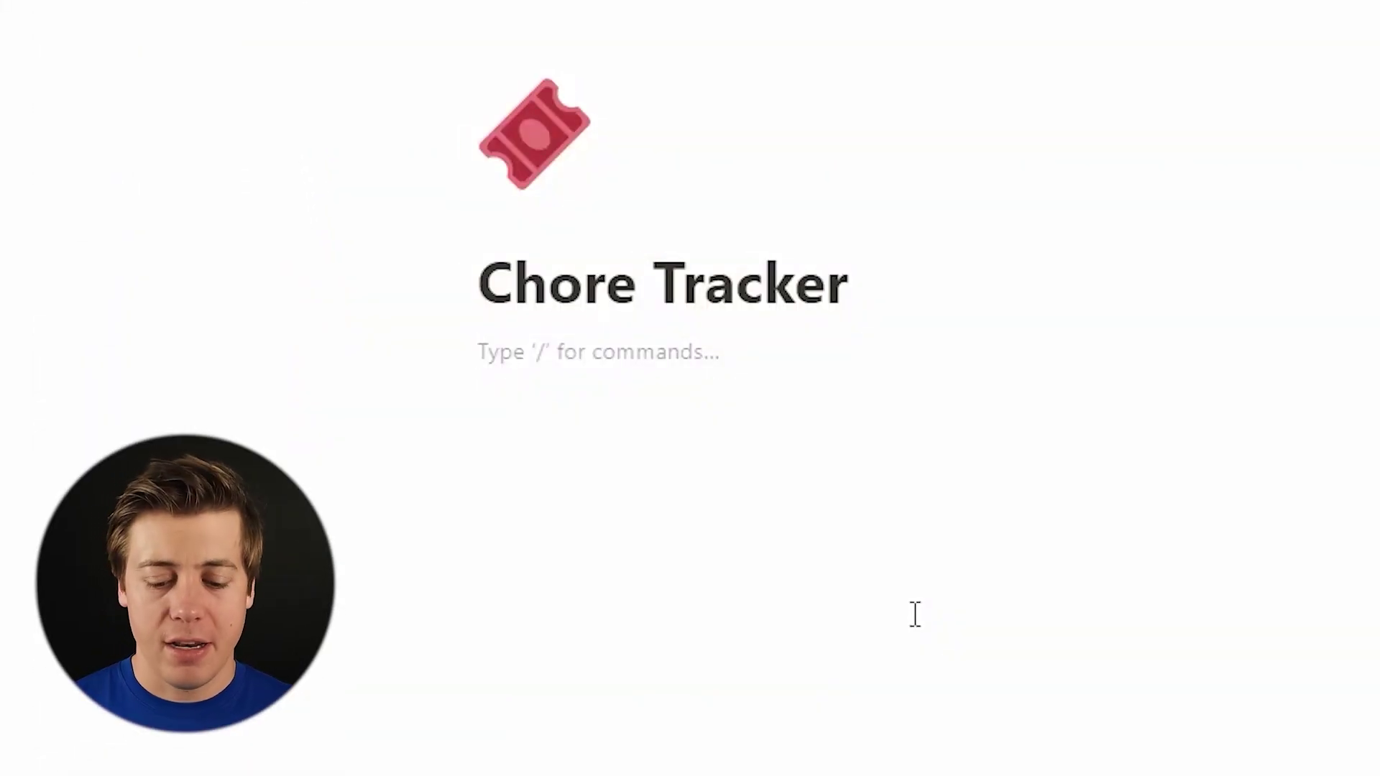
- Create a full-page table database titled 'Individual Chores' inside Chore Tracker
text(/da)
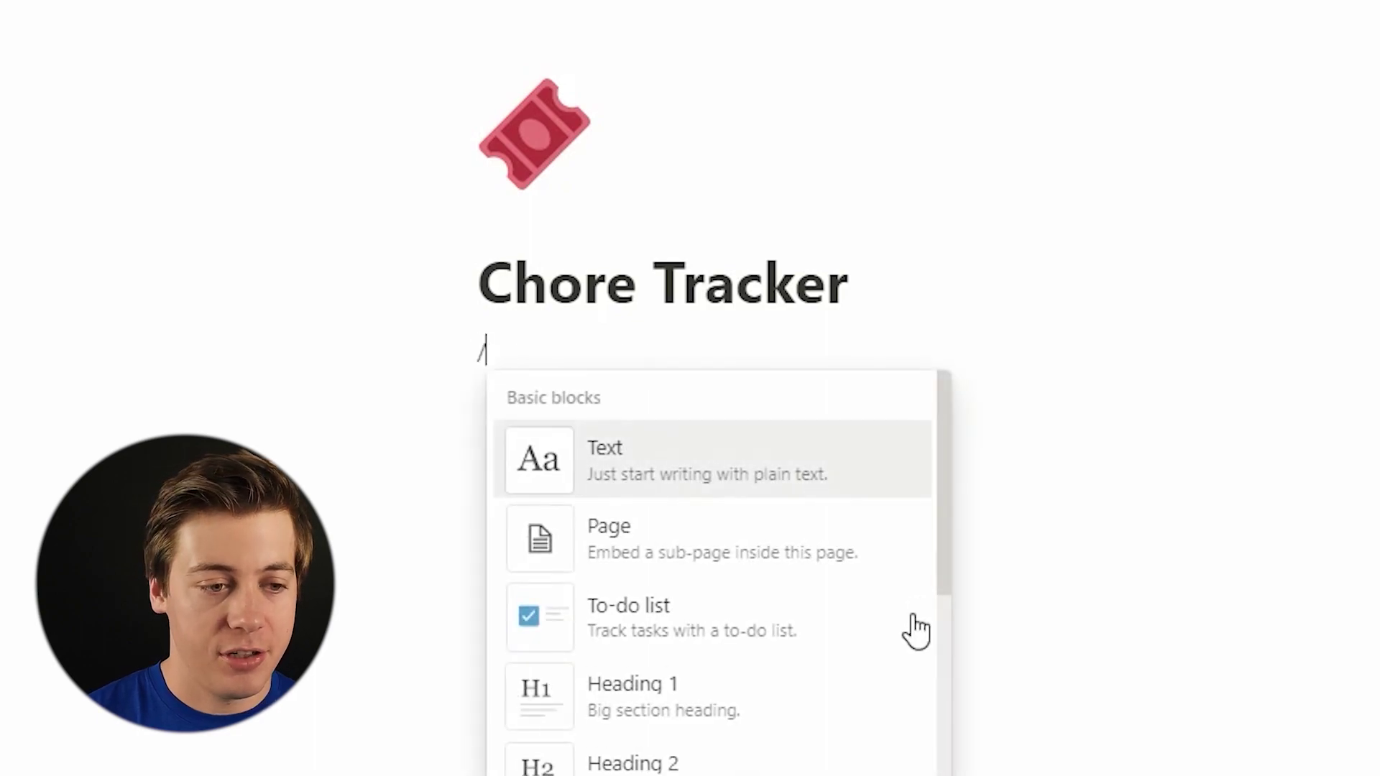
click(850, 567)
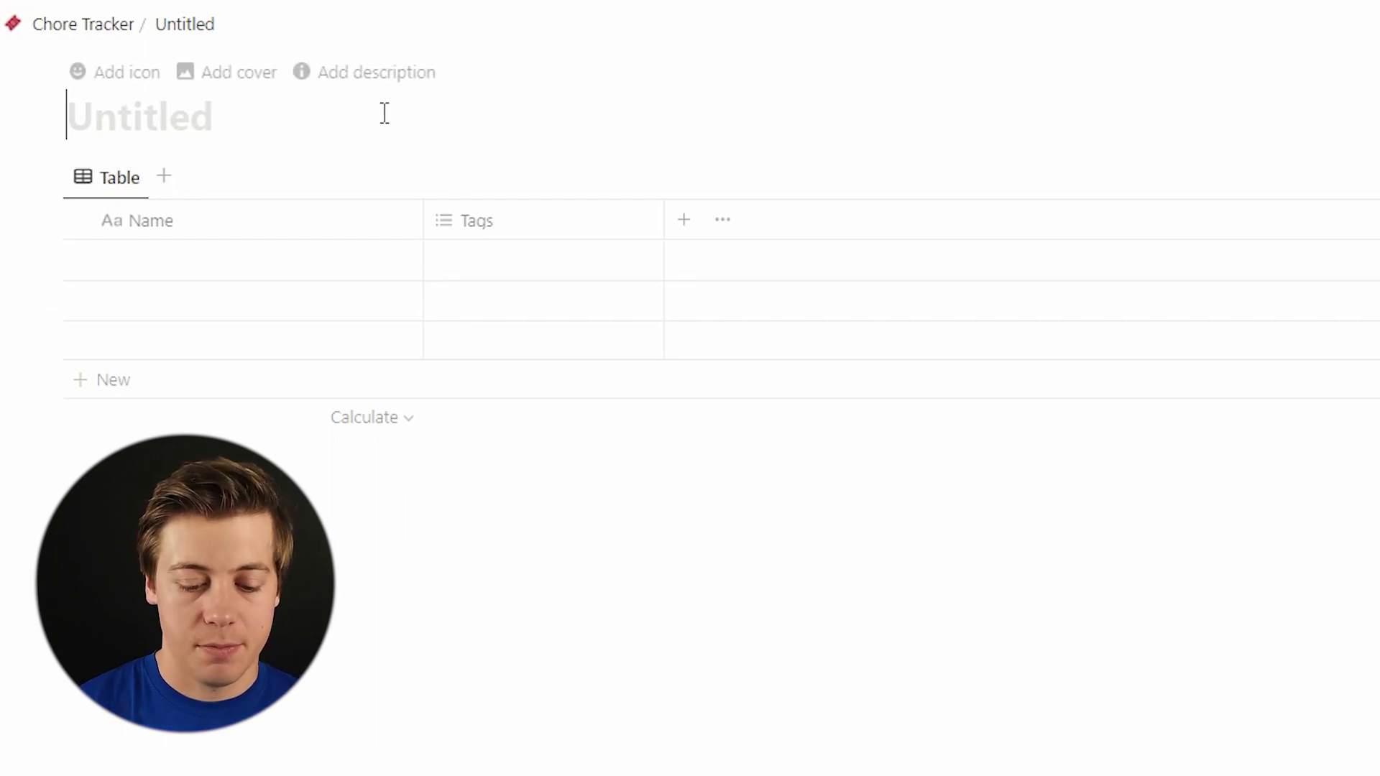
text(Individua)
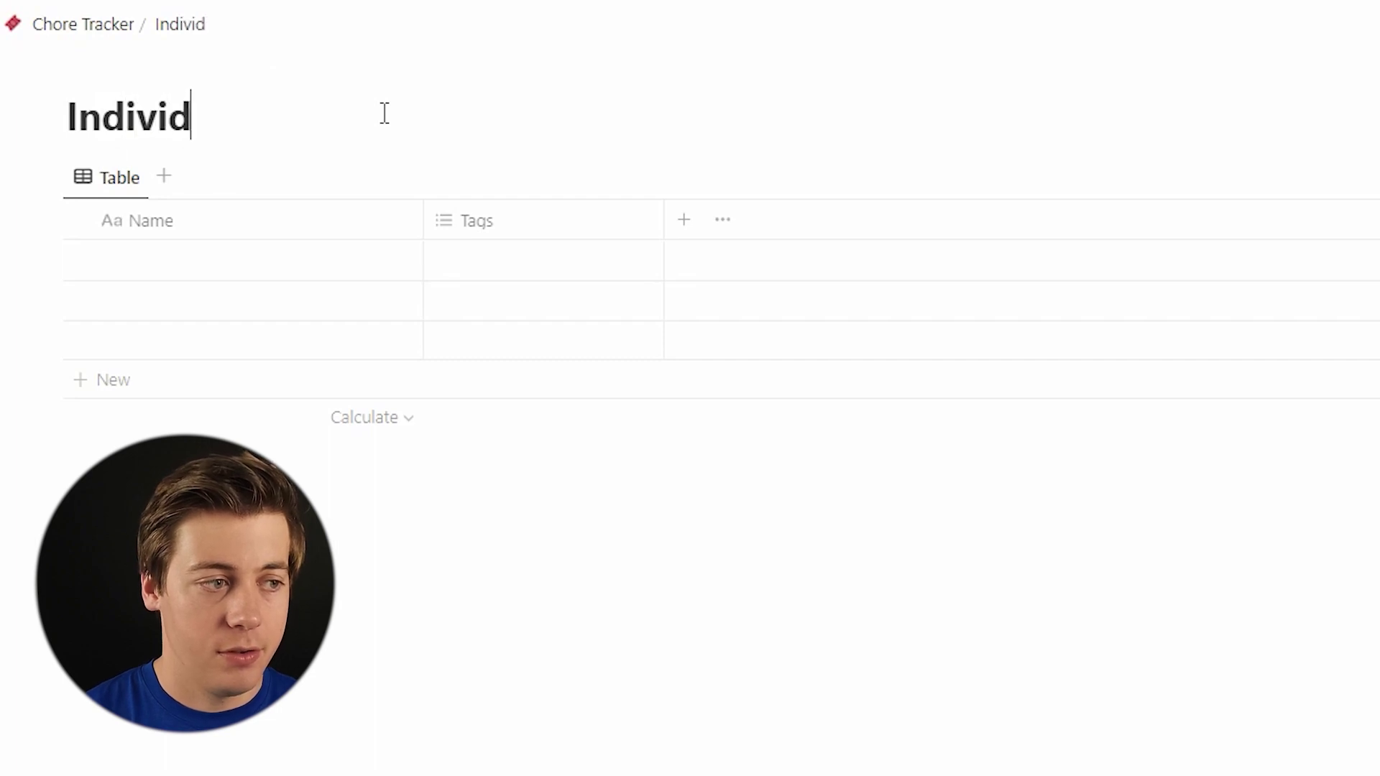
text(l Chores)
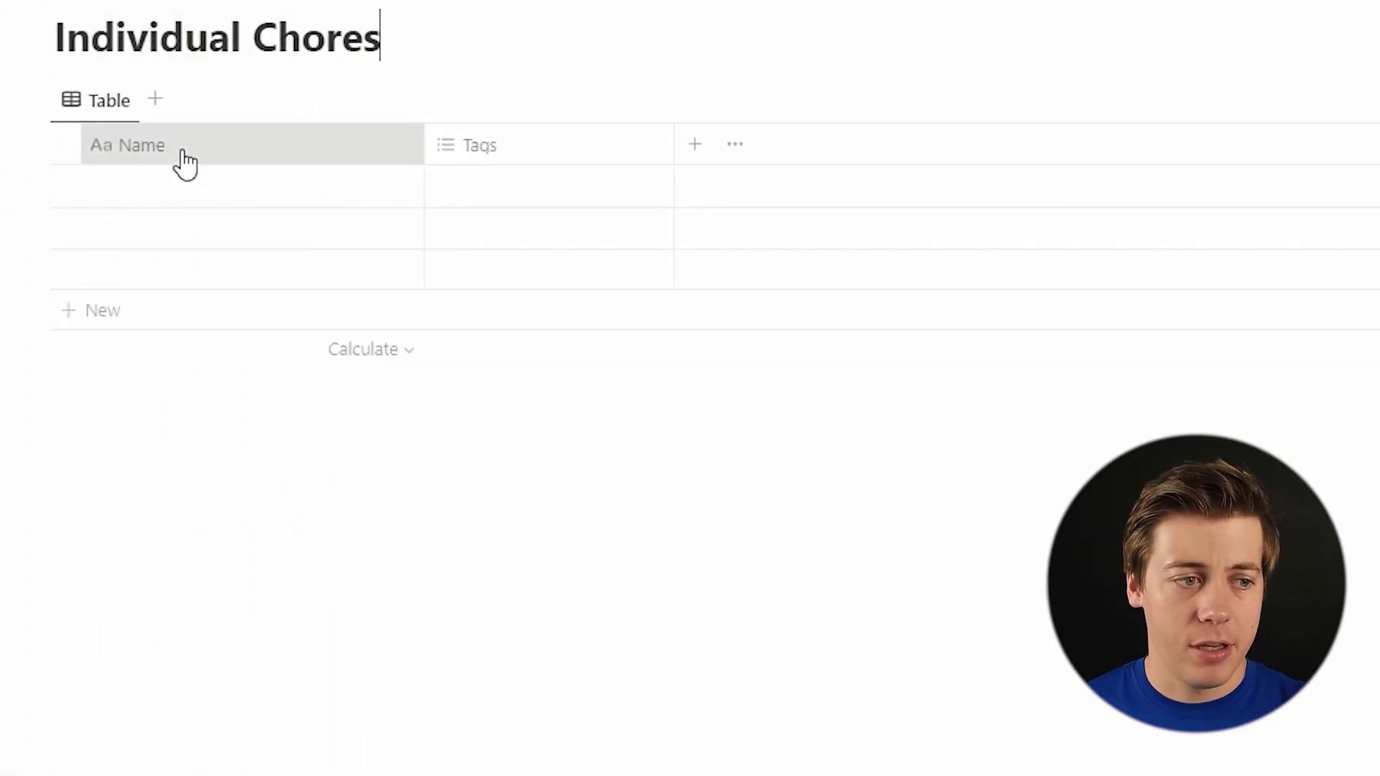
- Rename the title column from Name to Chore
click(186, 161)
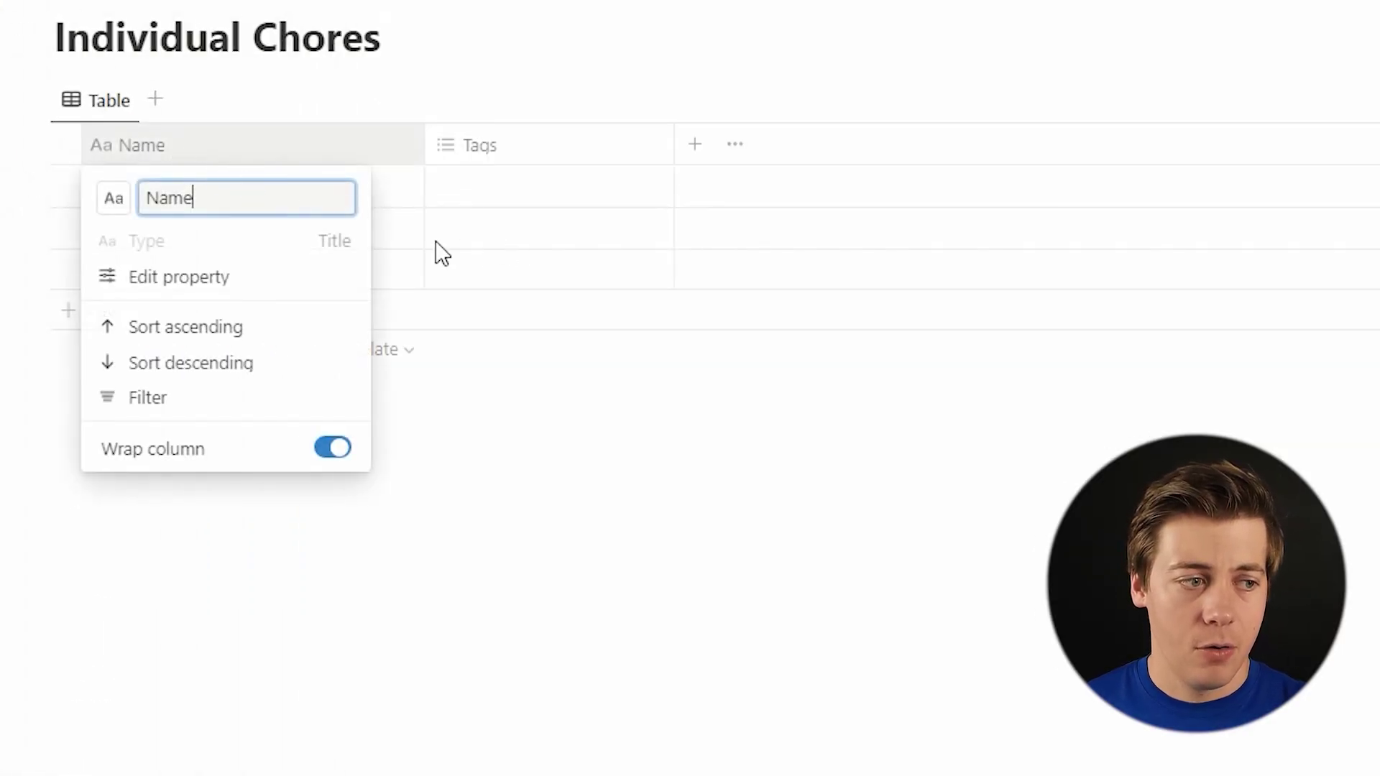
double_click(196, 208)
text(Chore)
key(Return)
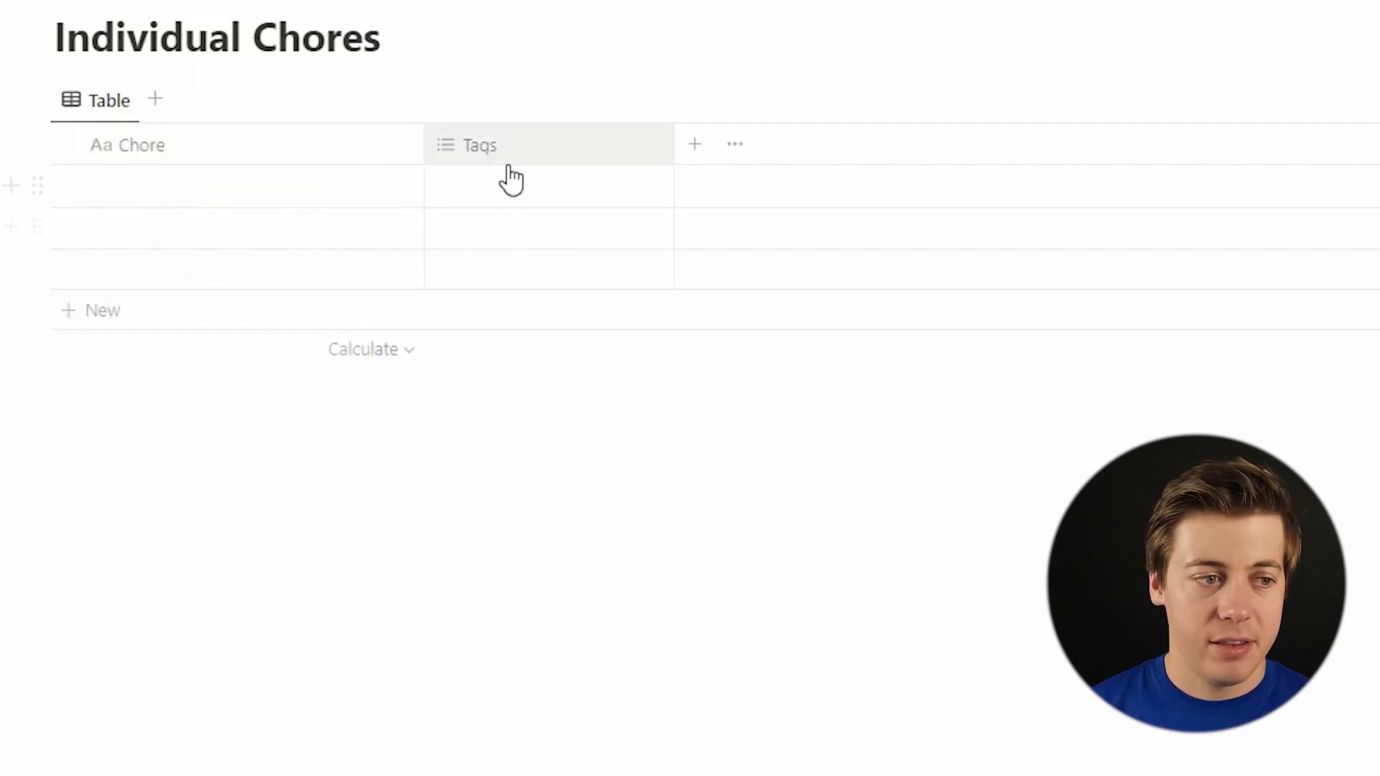
- Delete the Tags column from the table
click(506, 157)
click(555, 503)
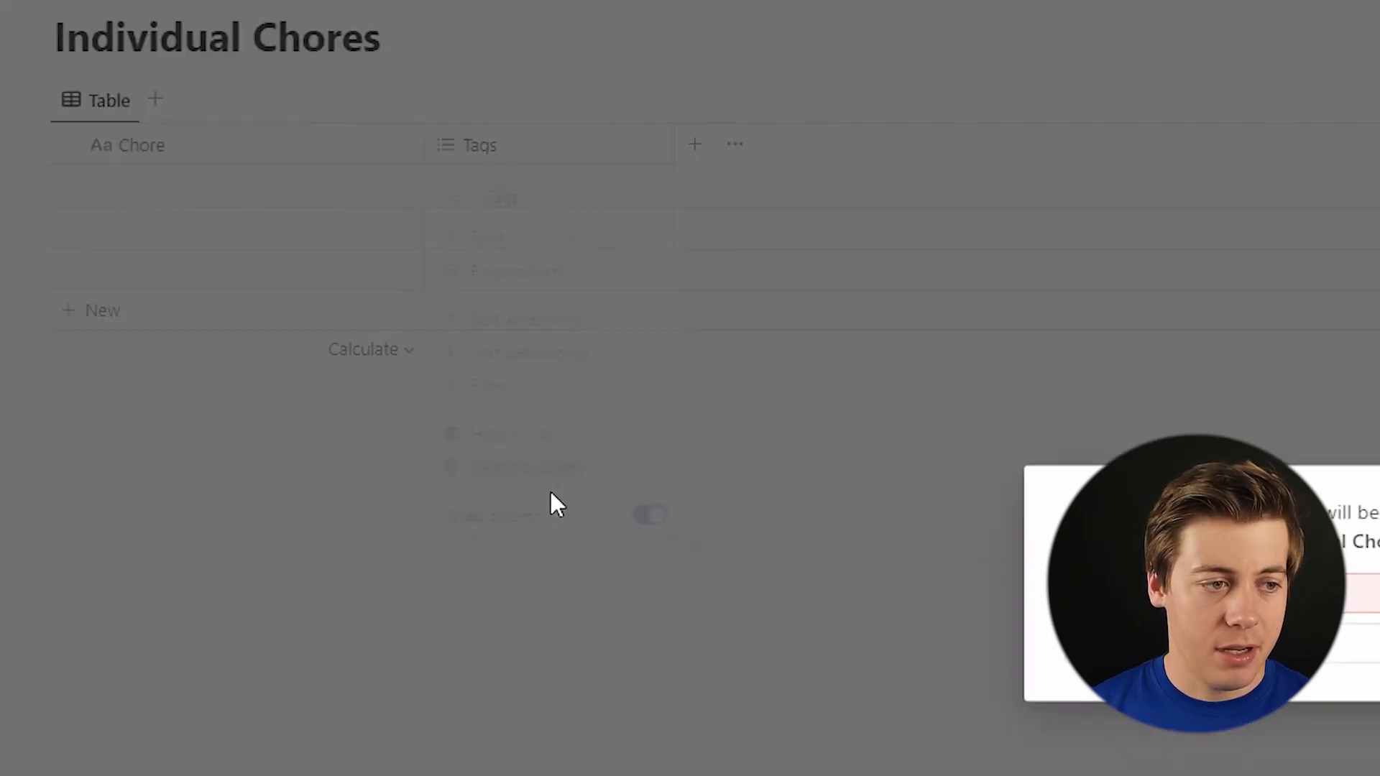
click(573, 352)
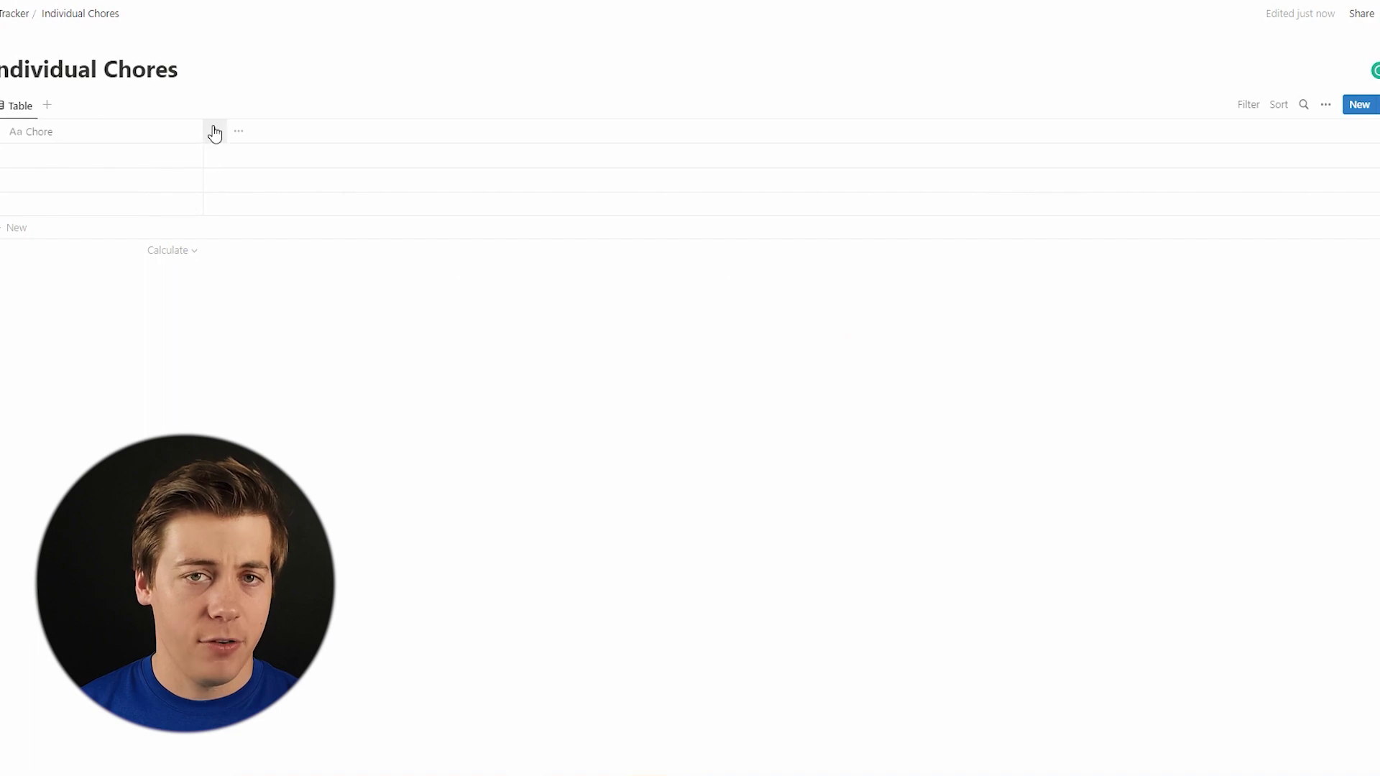
- Add a Status column to Individual Chores and preview its status choices
click(214, 133)
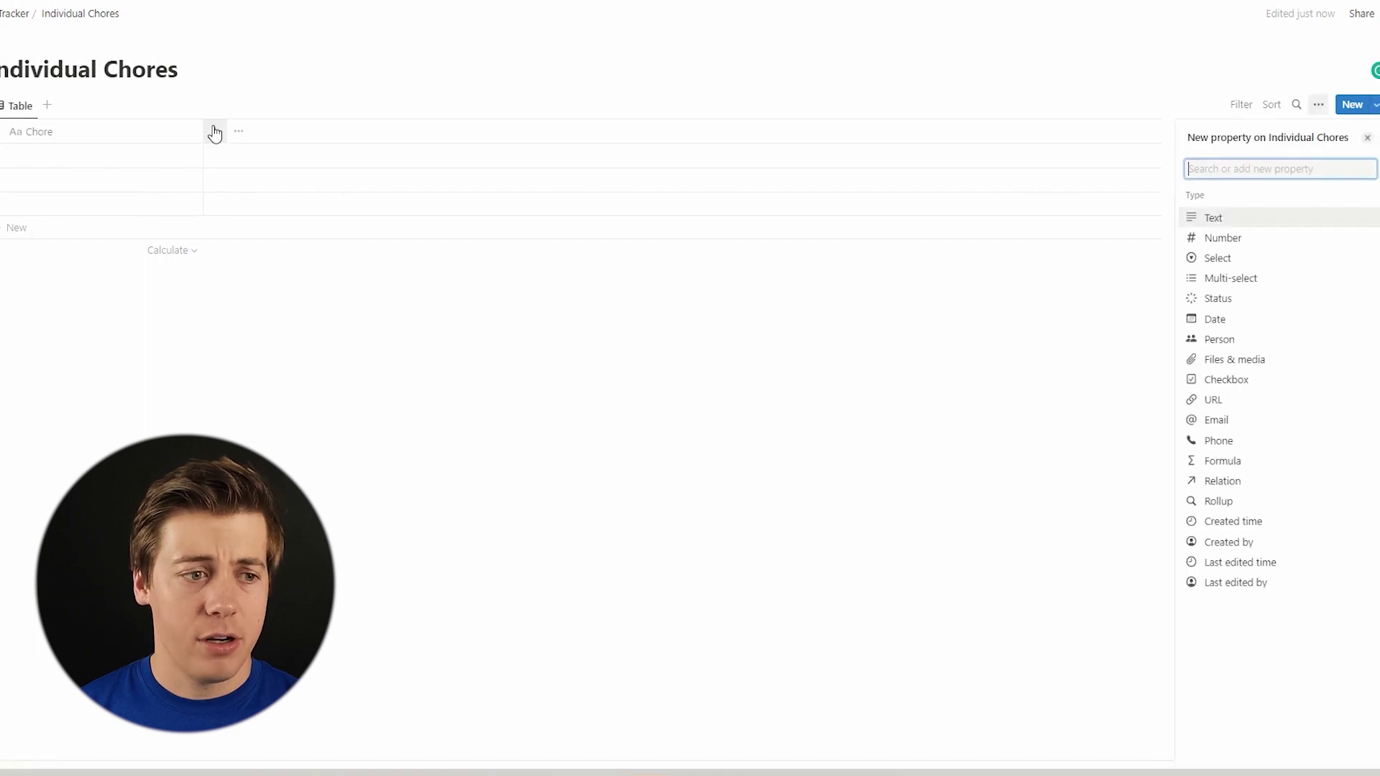
click(1220, 300)
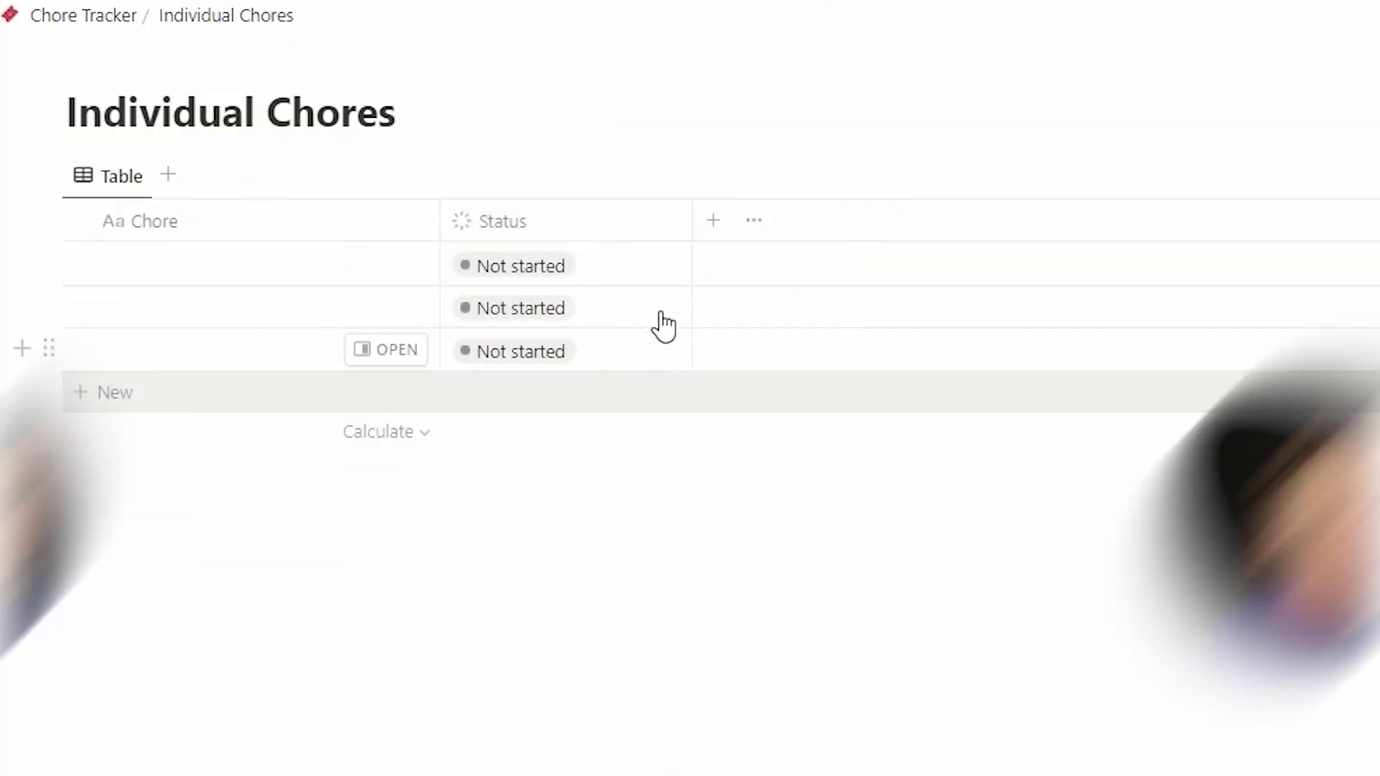
click(595, 271)
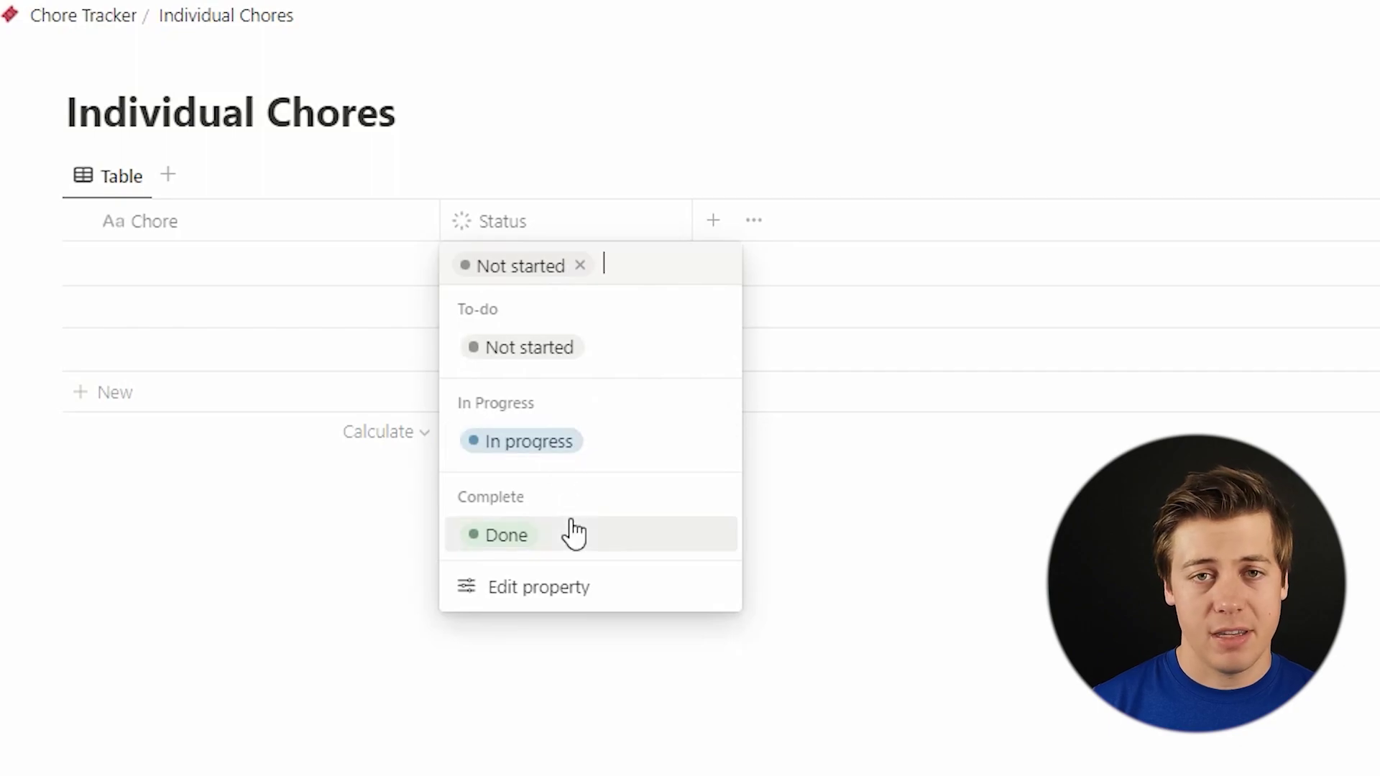
key(Escape)
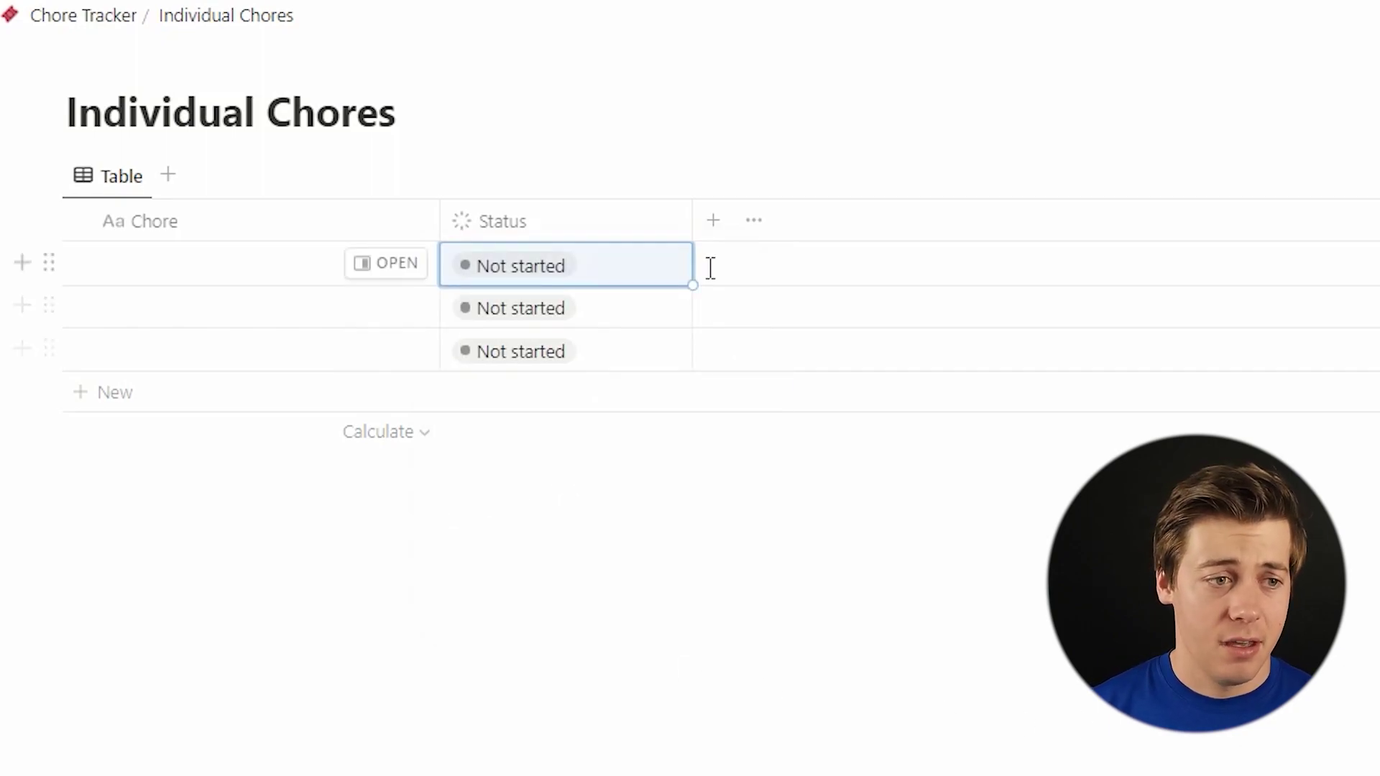
- Add a formula column and rename it Due Date
click(712, 220)
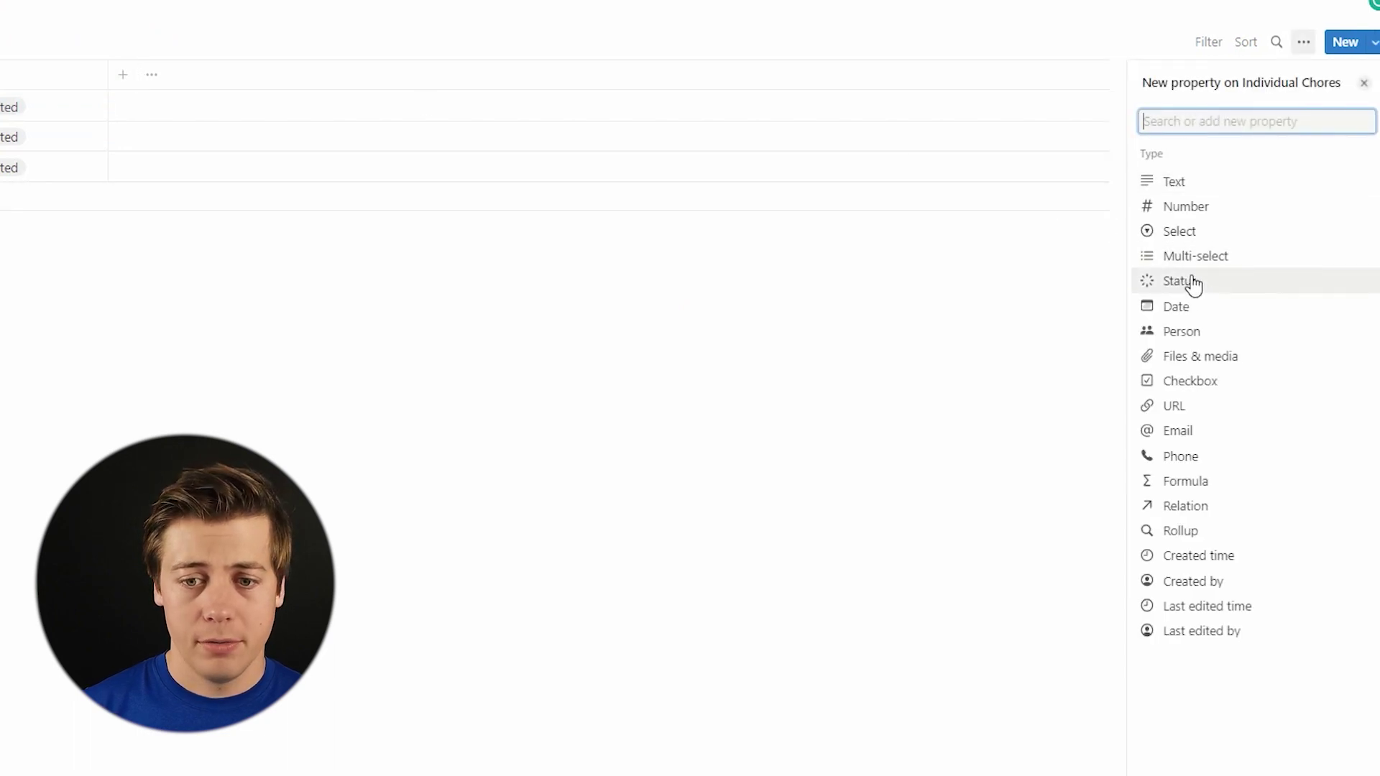
click(1205, 491)
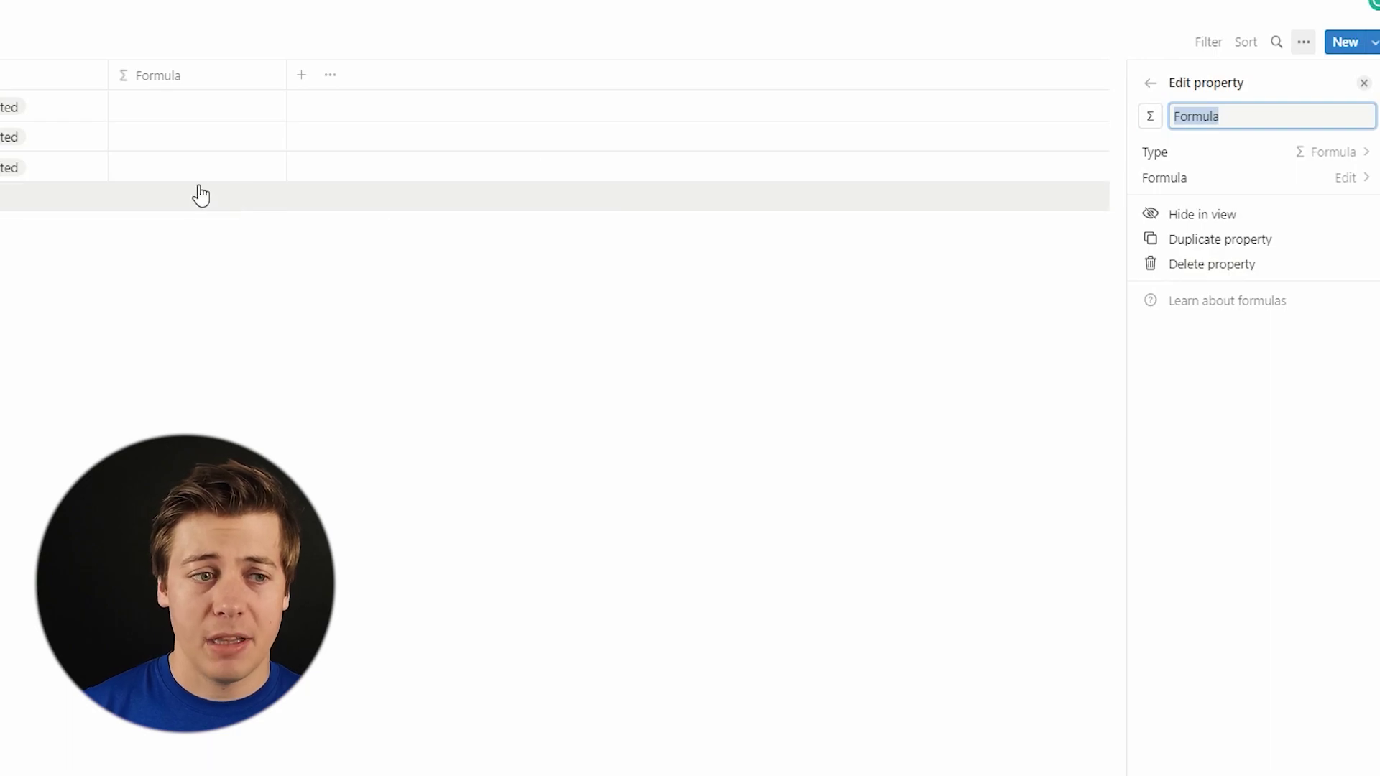
click(177, 73)
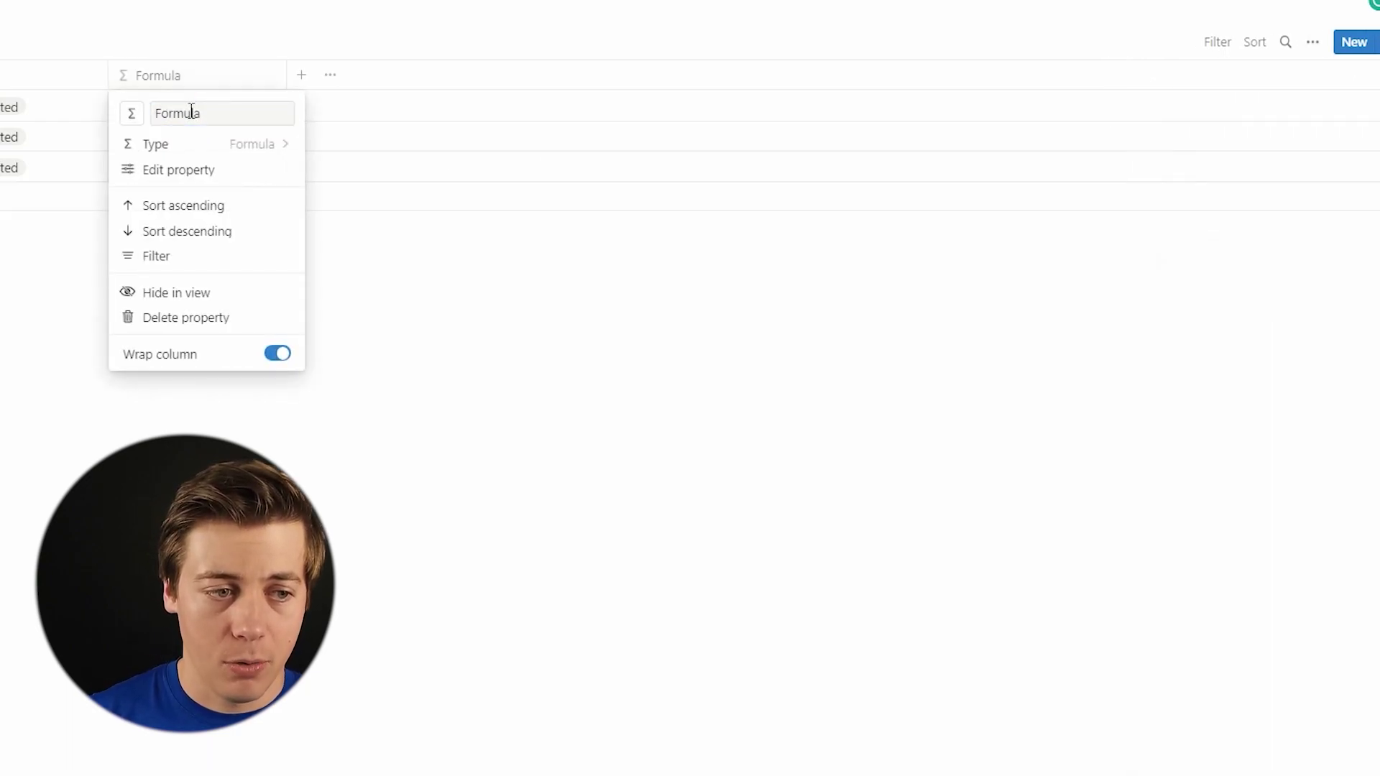
double_click(191, 112)
text(Due Date)
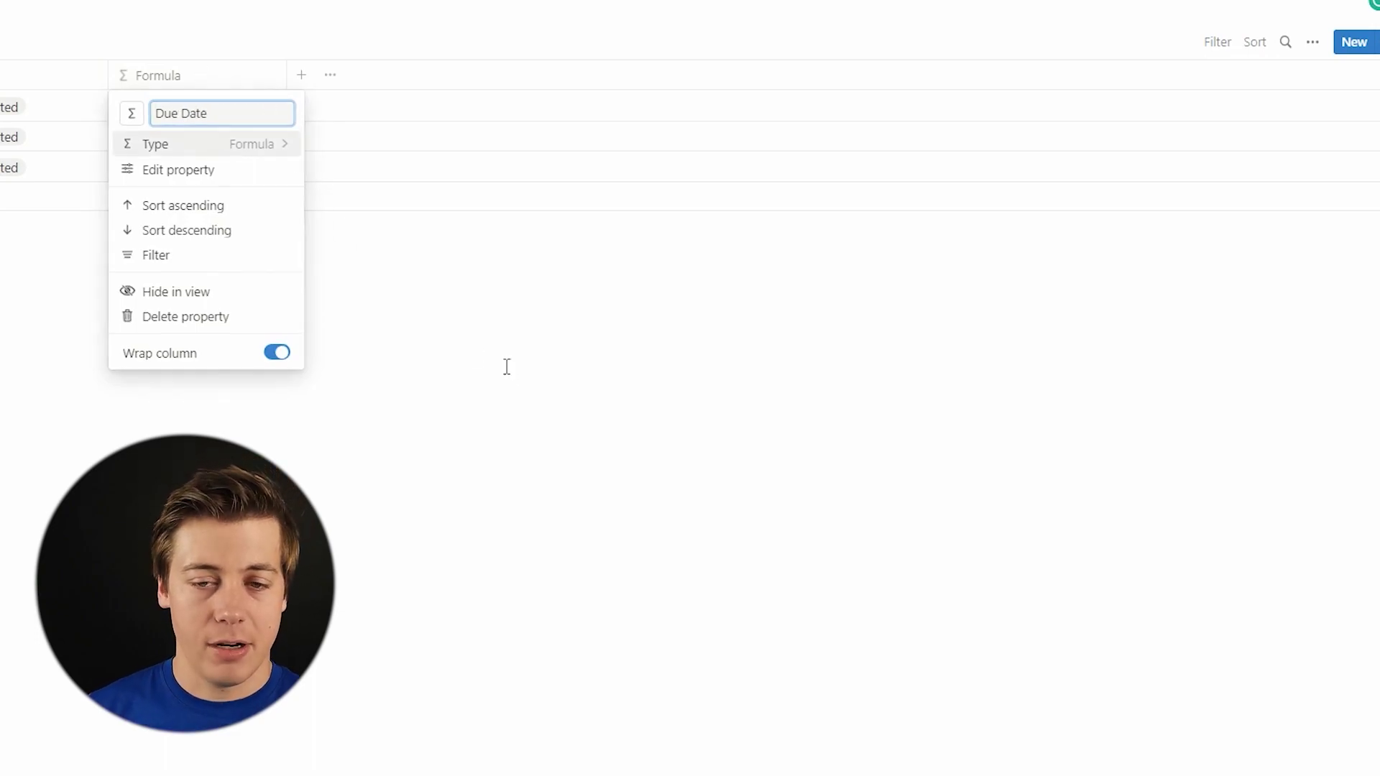
click(505, 353)
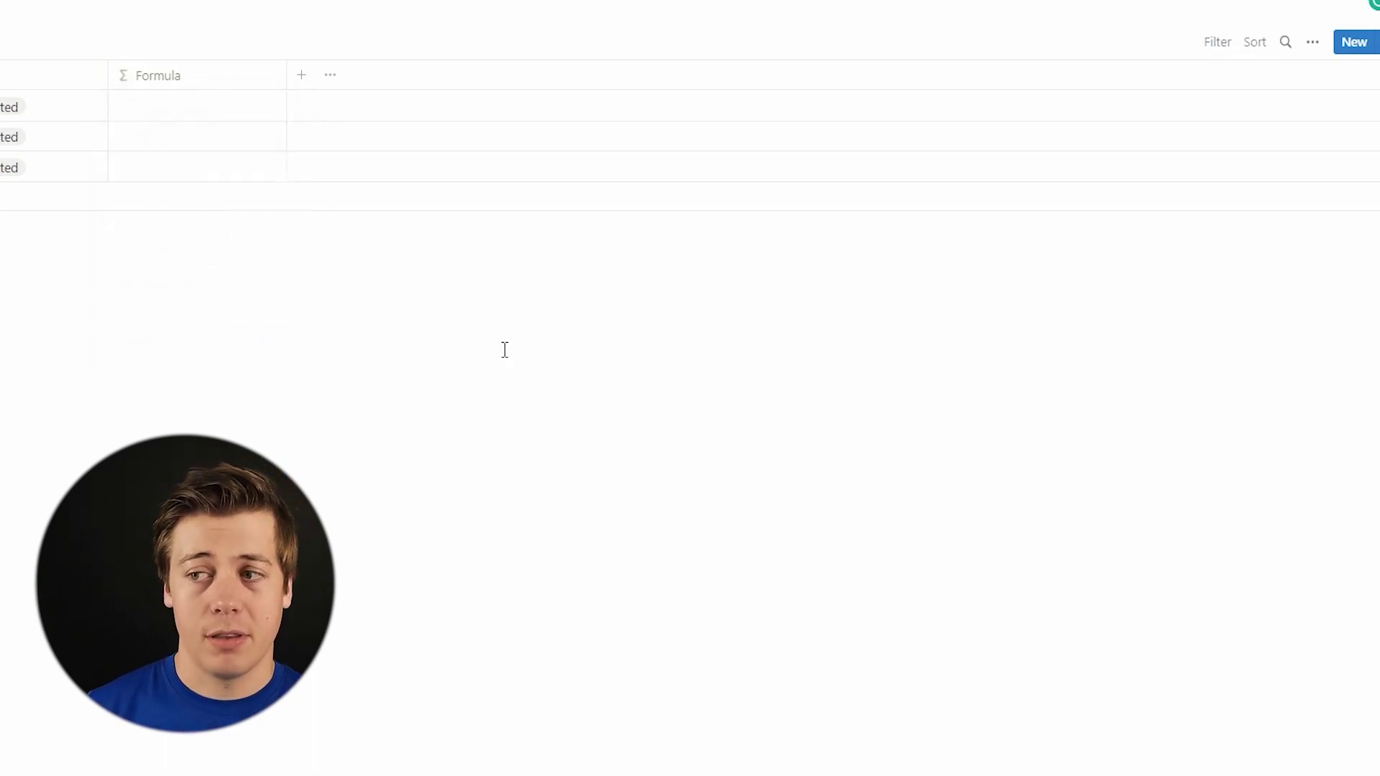
- Add a date column named Last Completed
click(304, 77)
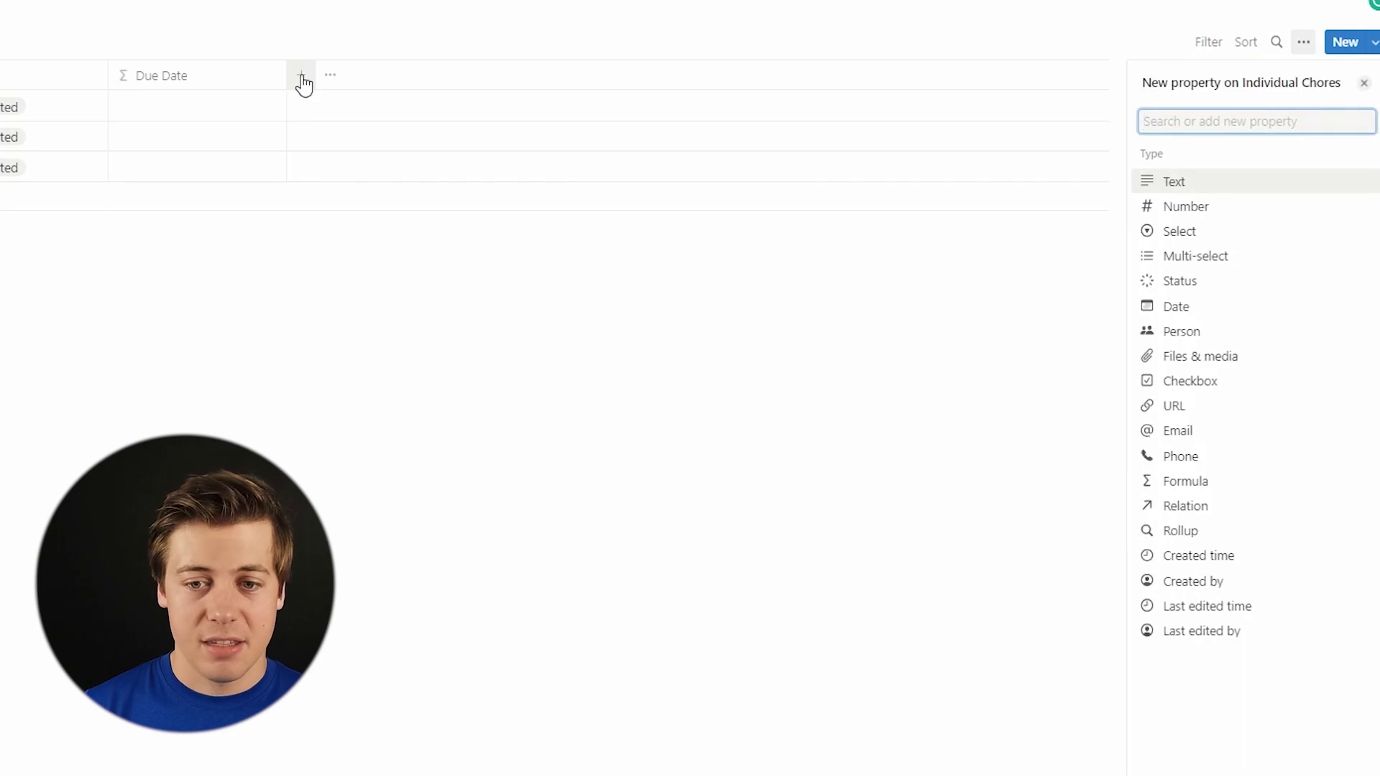
click(1187, 308)
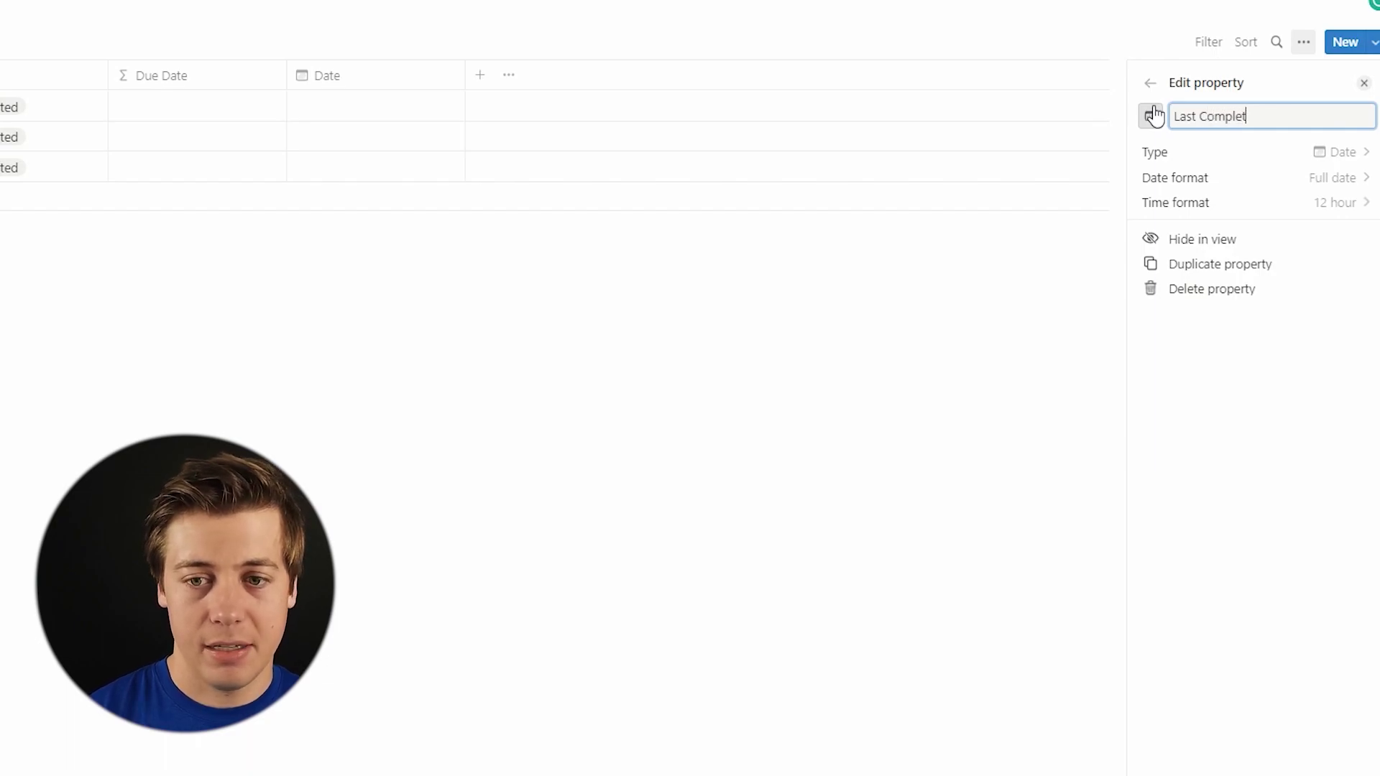
click(849, 361)
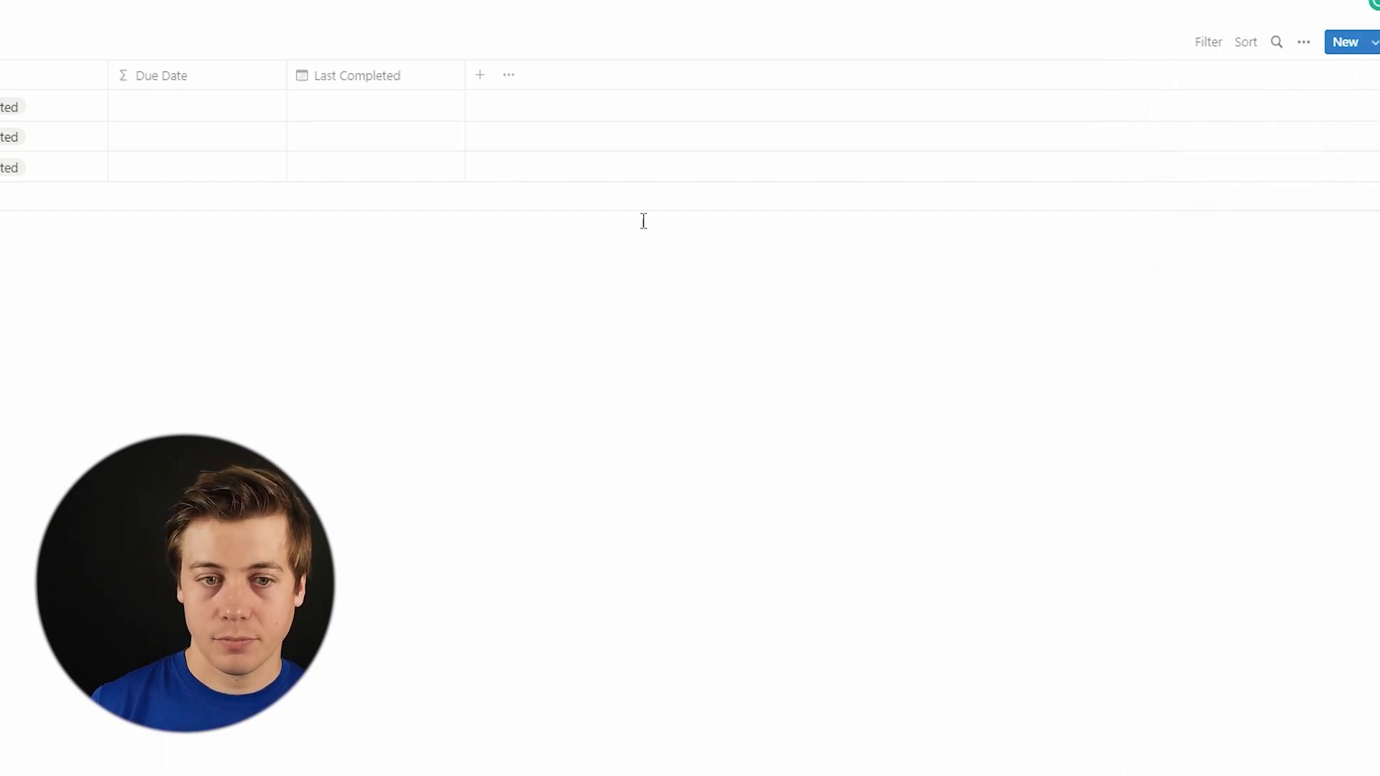
- Add a select column named Frequency
click(484, 82)
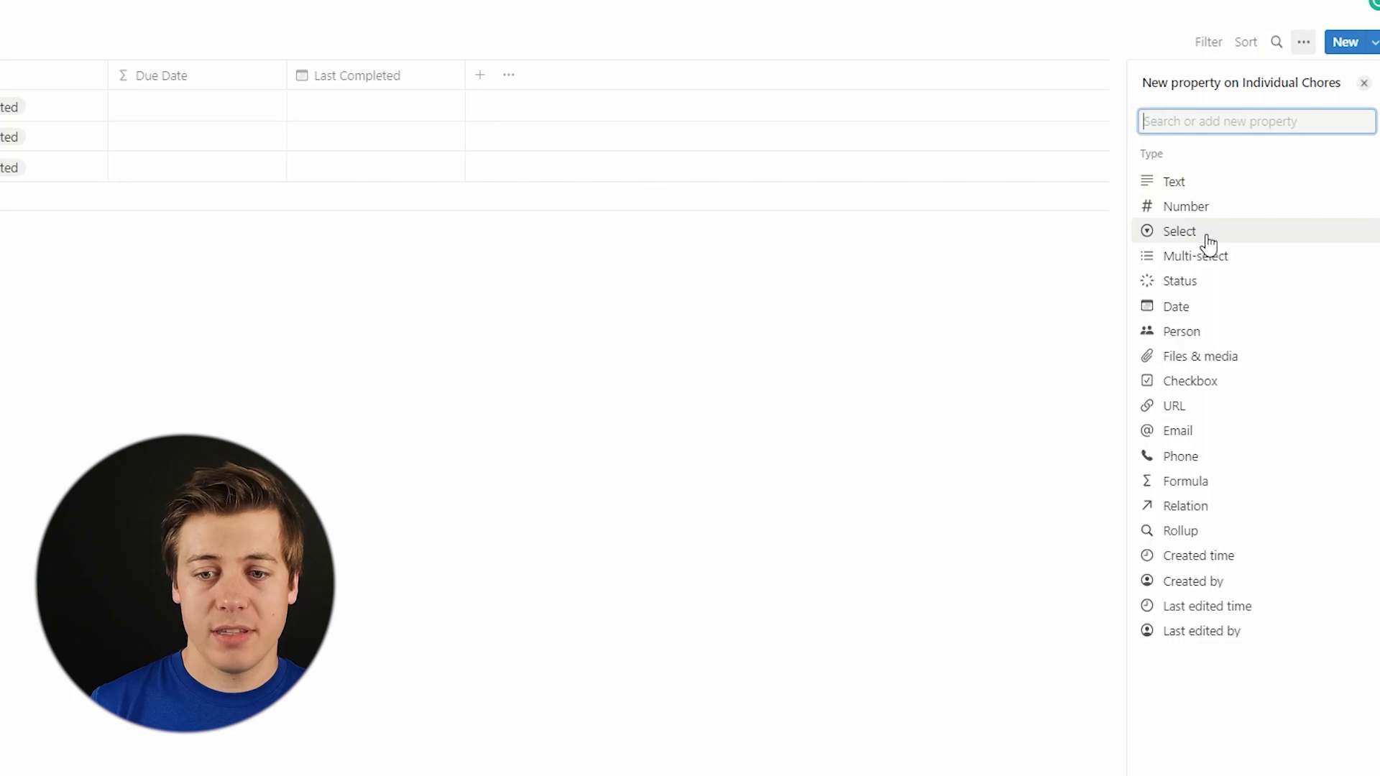
click(1208, 237)
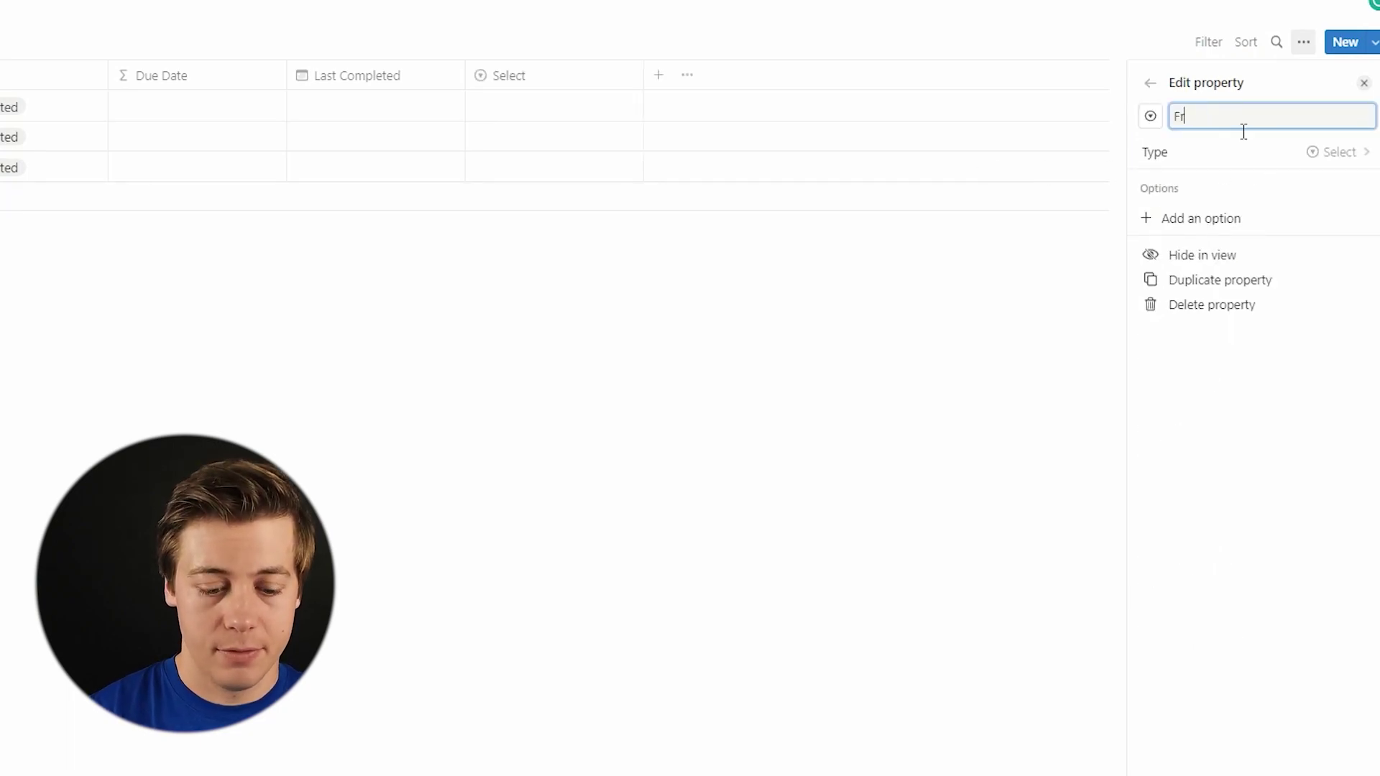
text(Frequency)
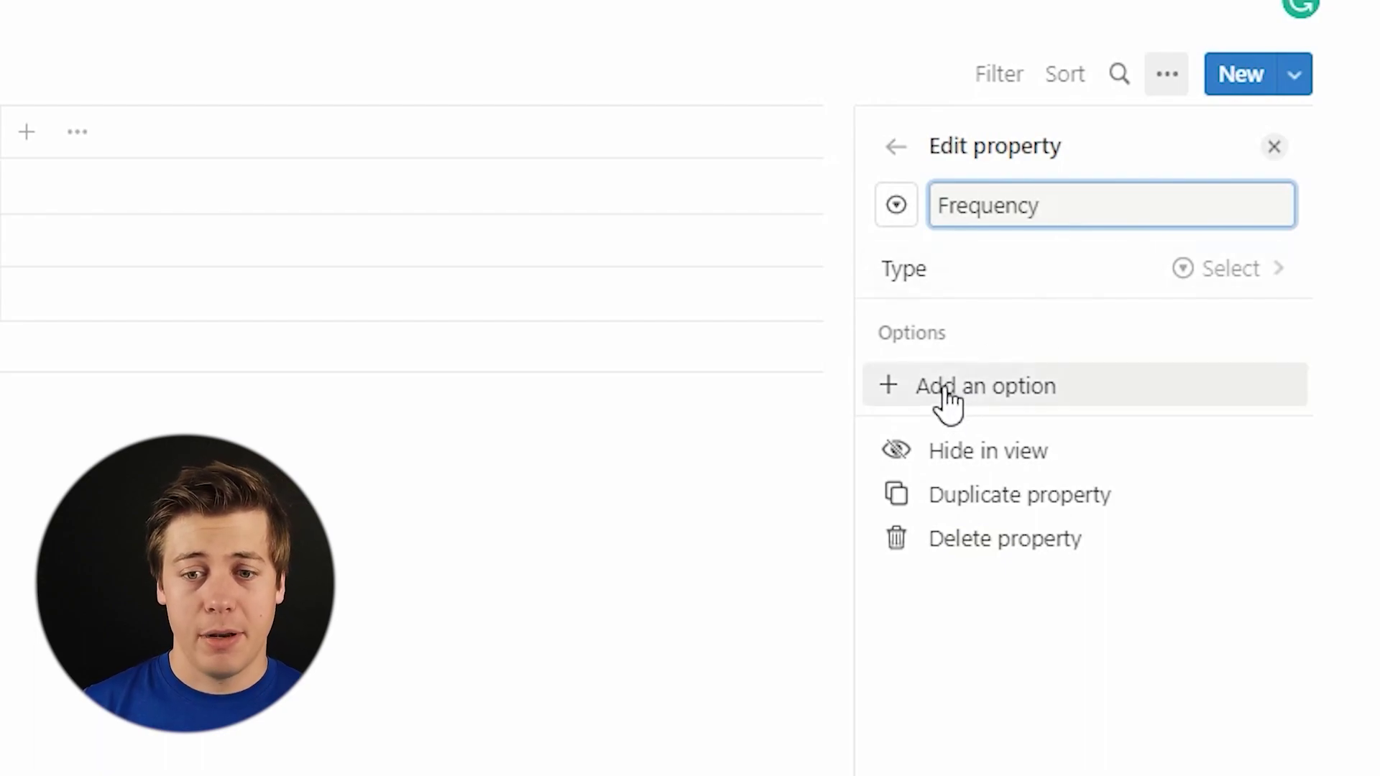
- Give Frequency the options Daily, Weekly, Monthly, Quarterly and Yearly
click(947, 391)
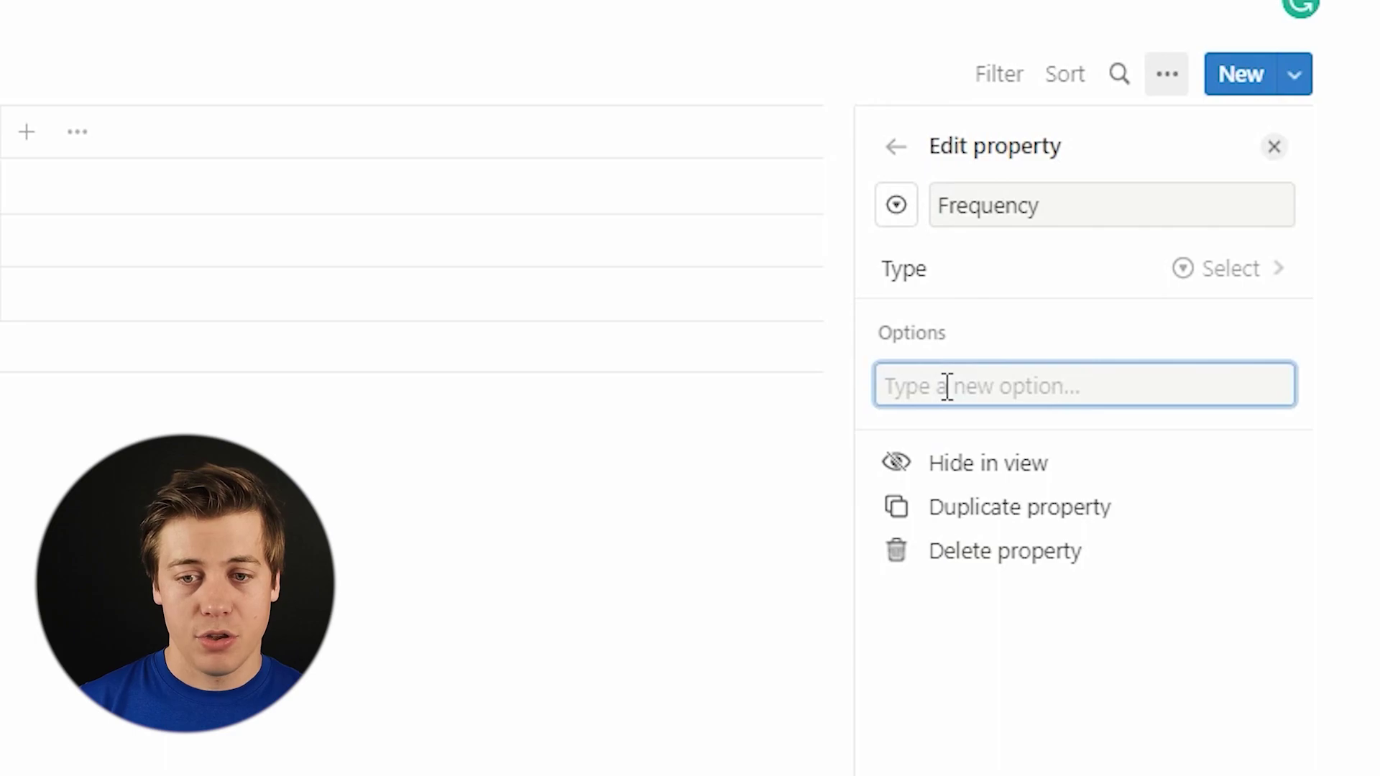
text(Dai)
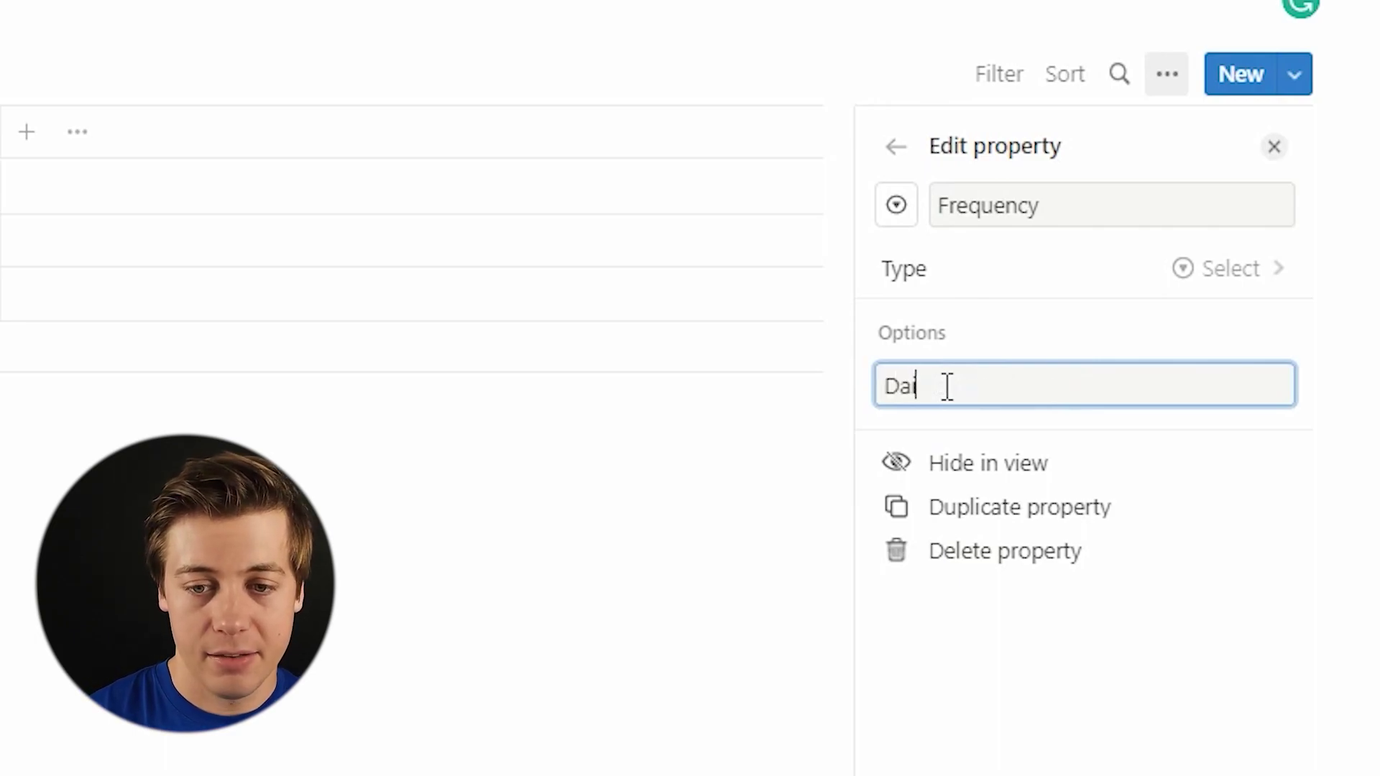
text(ly)
key(Return)
text(Weekly)
key(Return)
text(Mo)
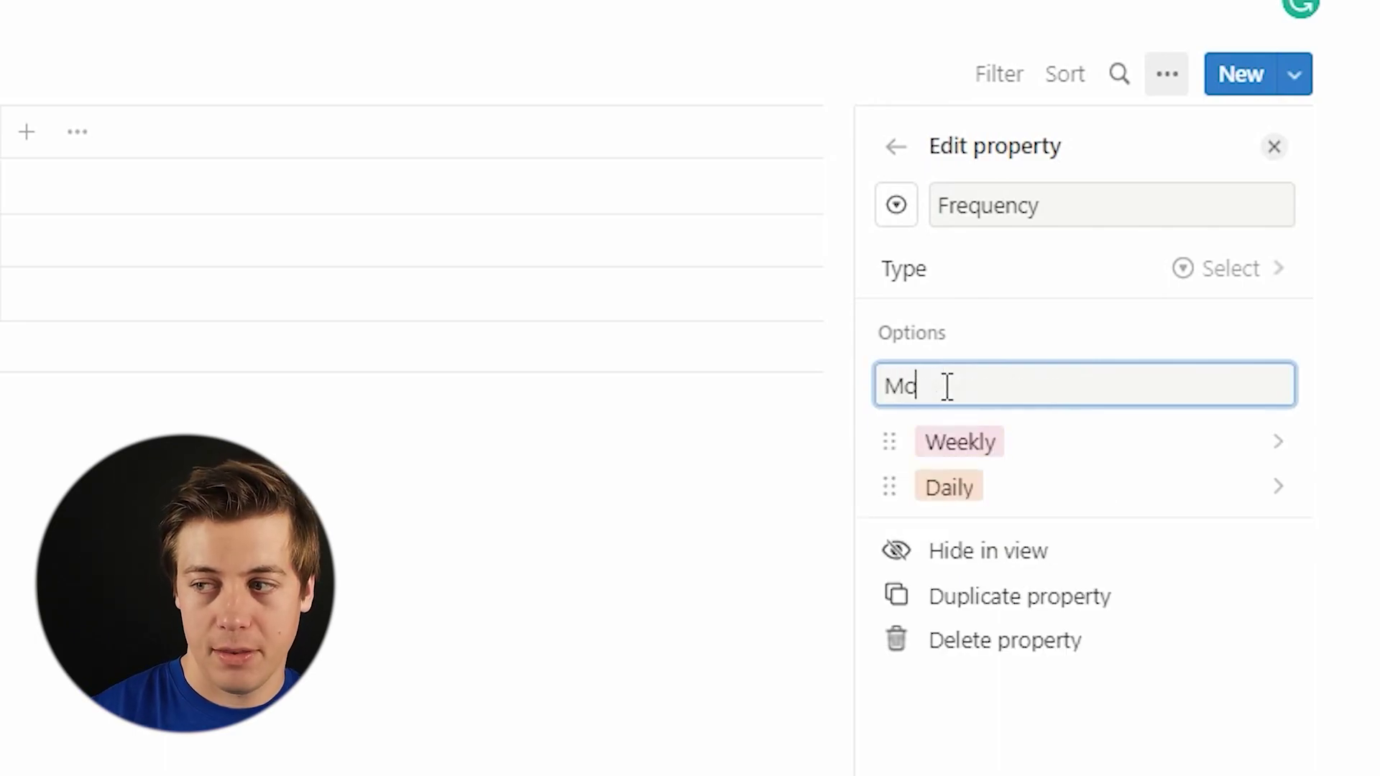
text(nthly)
key(Return)
text(Quarterly)
key(Return)
text(Y)
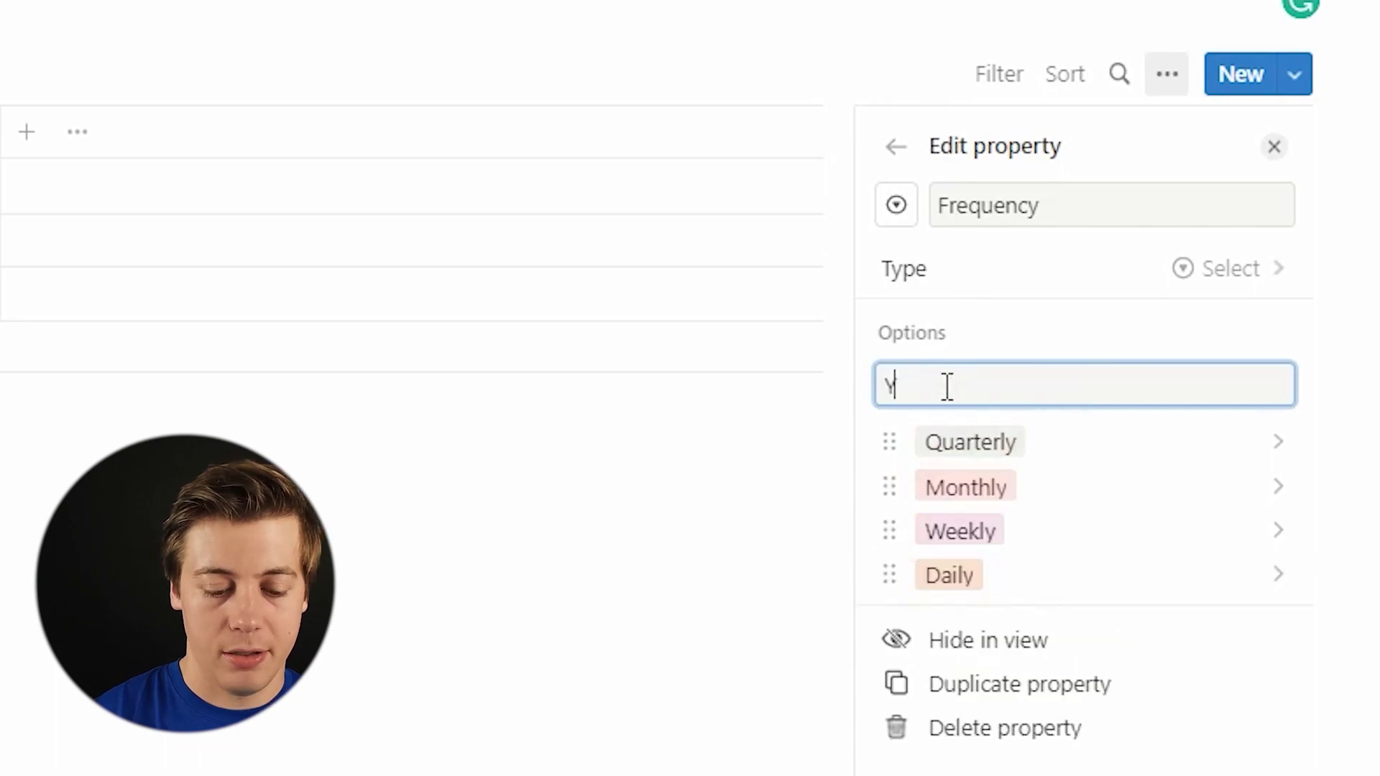
text(early)
key(Return)
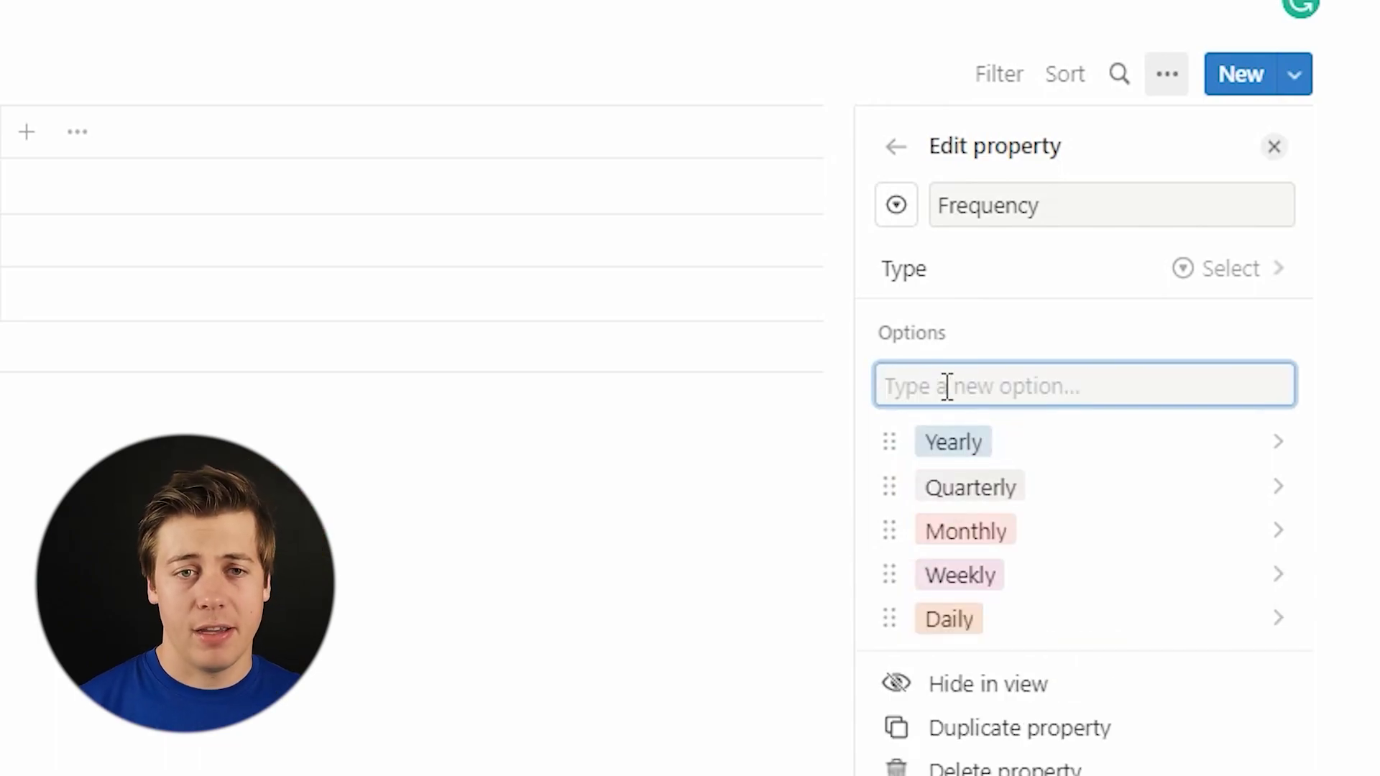
key(Escape)
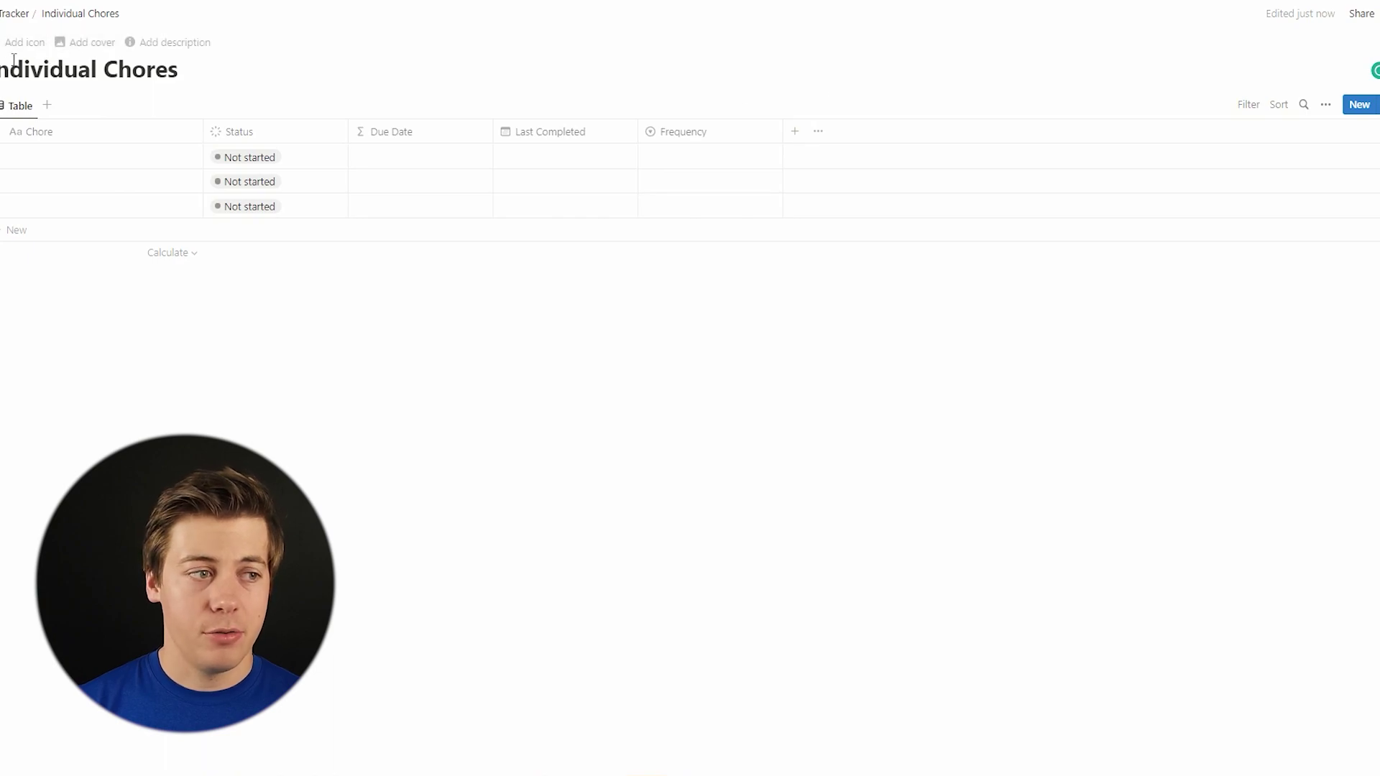
- Create a full-page Rooms database below the Individual Chores link on Chore Tracker
click(9, 15)
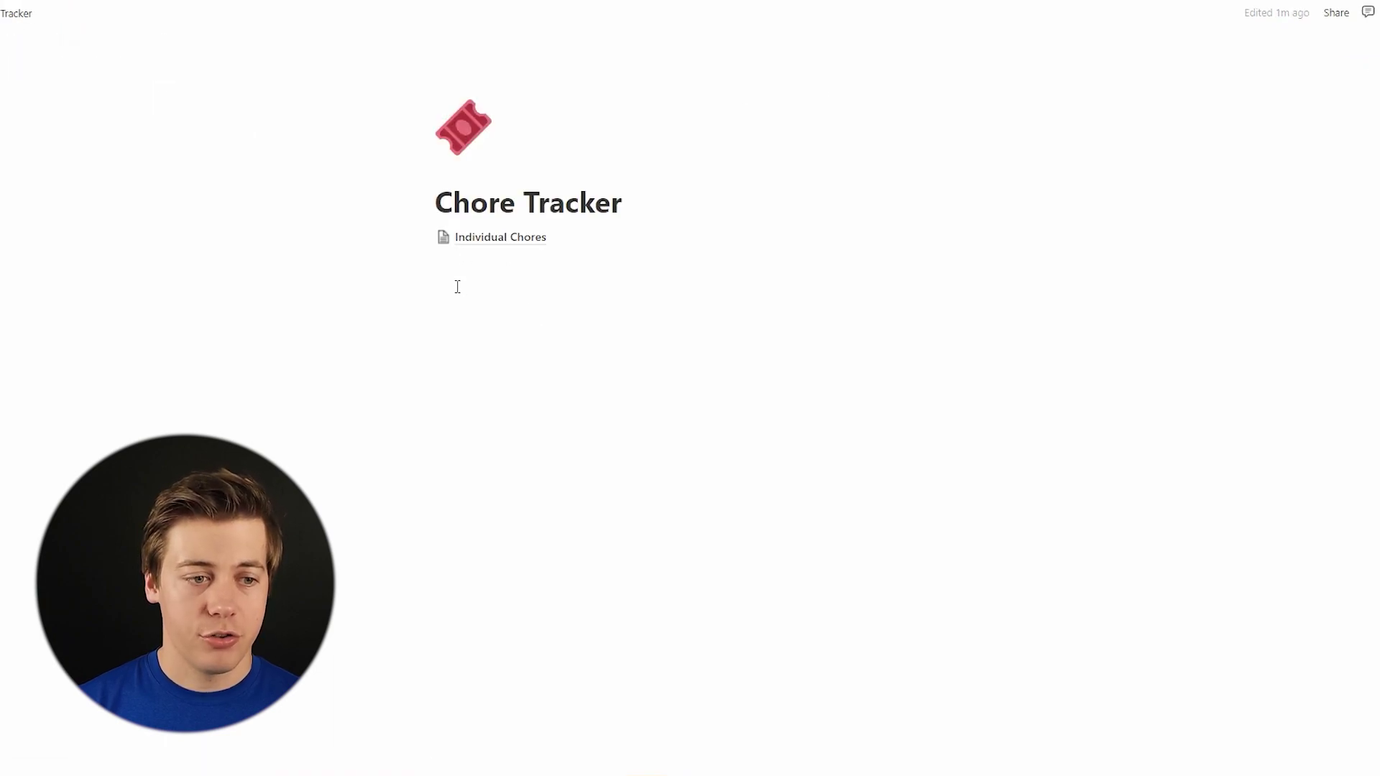
click(481, 274)
text(/d)
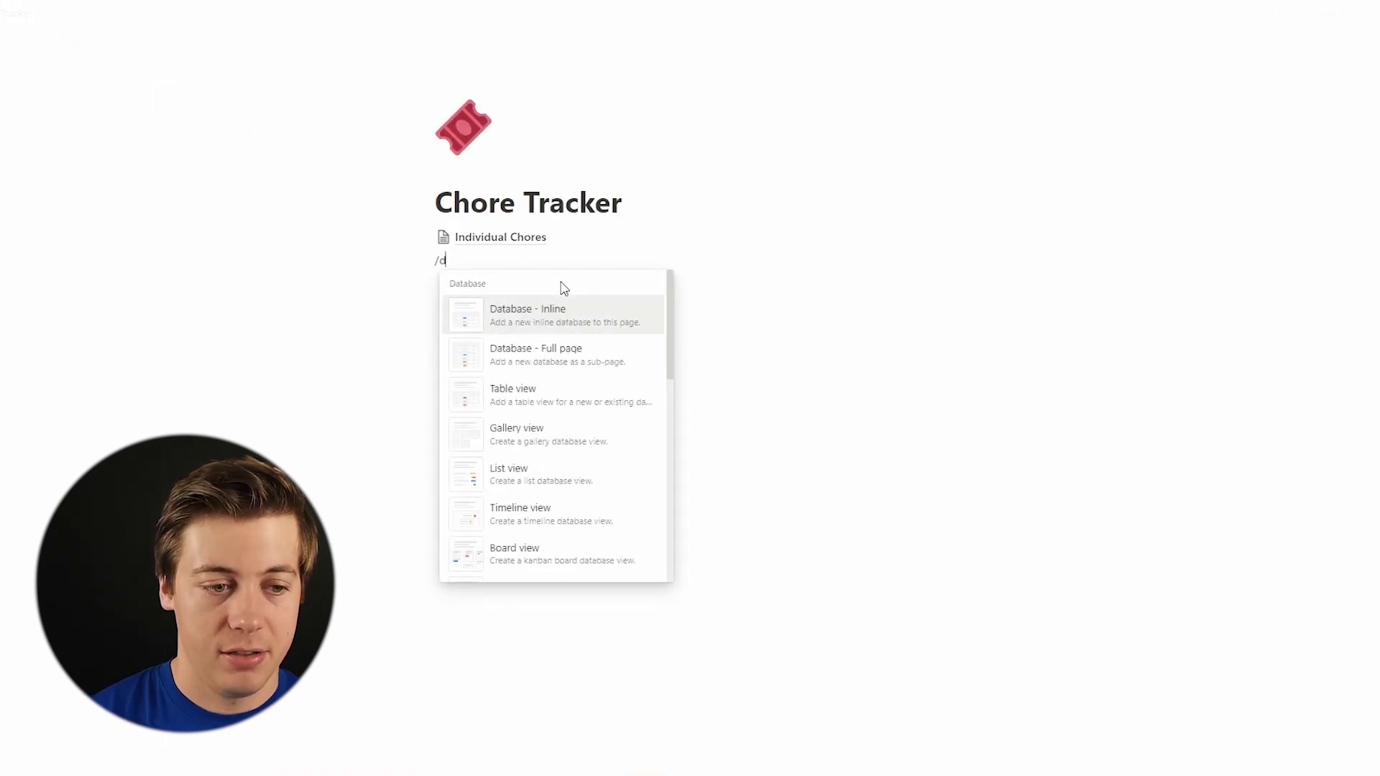
click(570, 355)
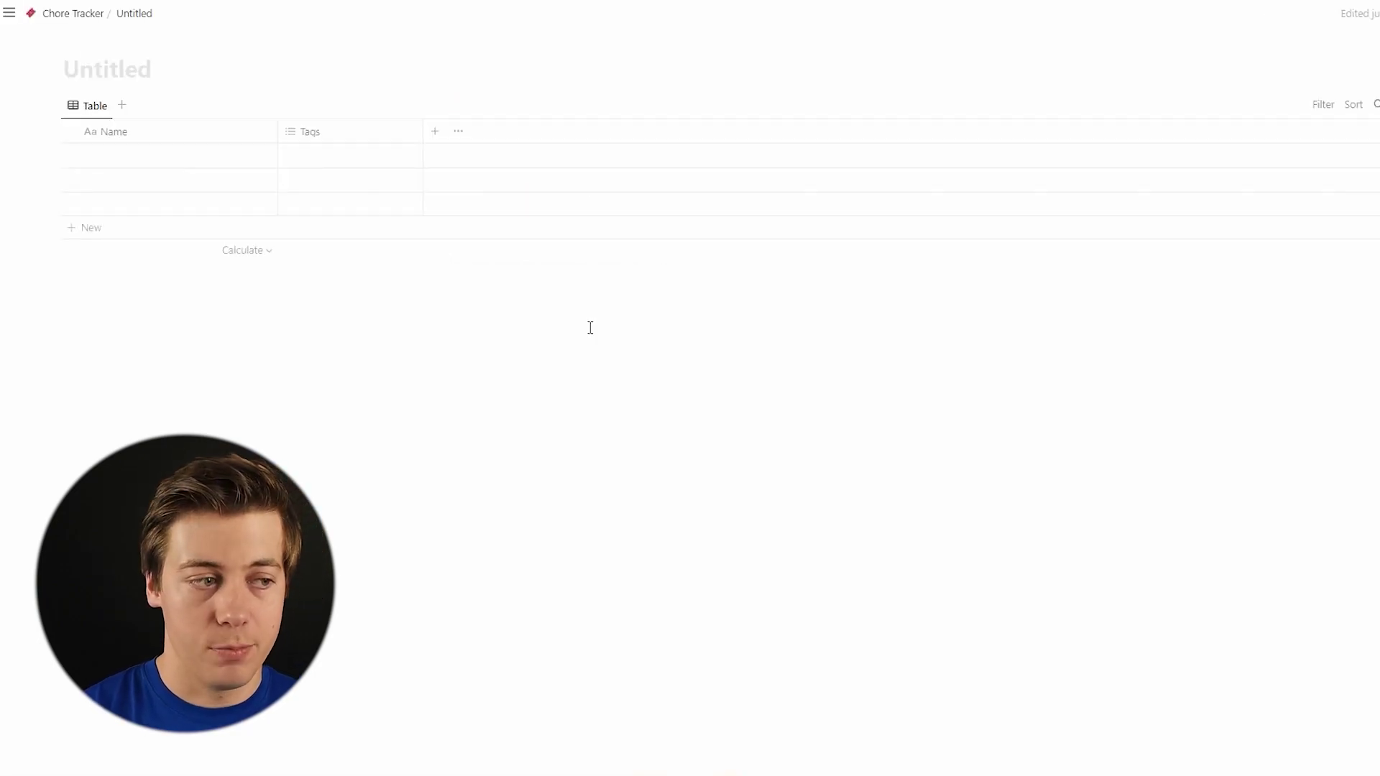
text(Rooms)
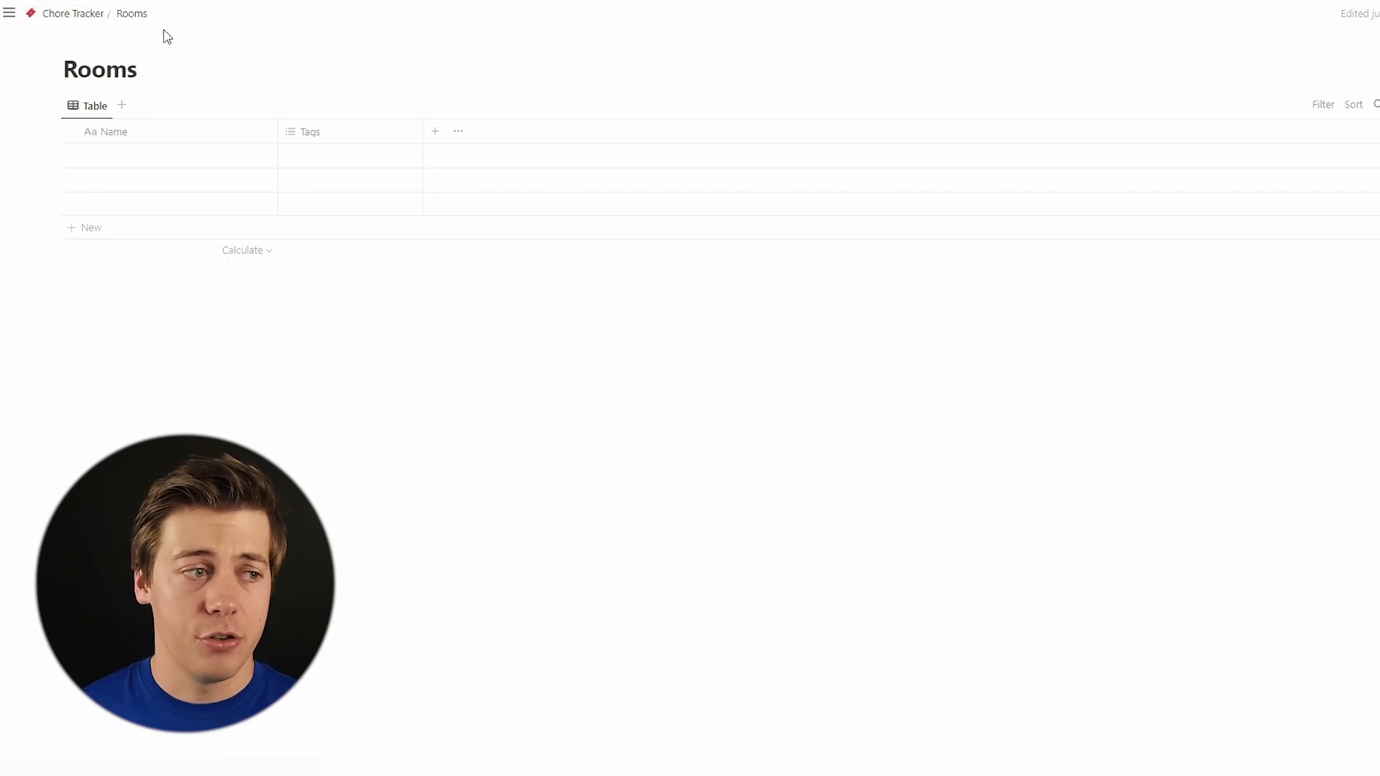
- Create a full-page People database under Chore Tracker and return to that page
click(82, 22)
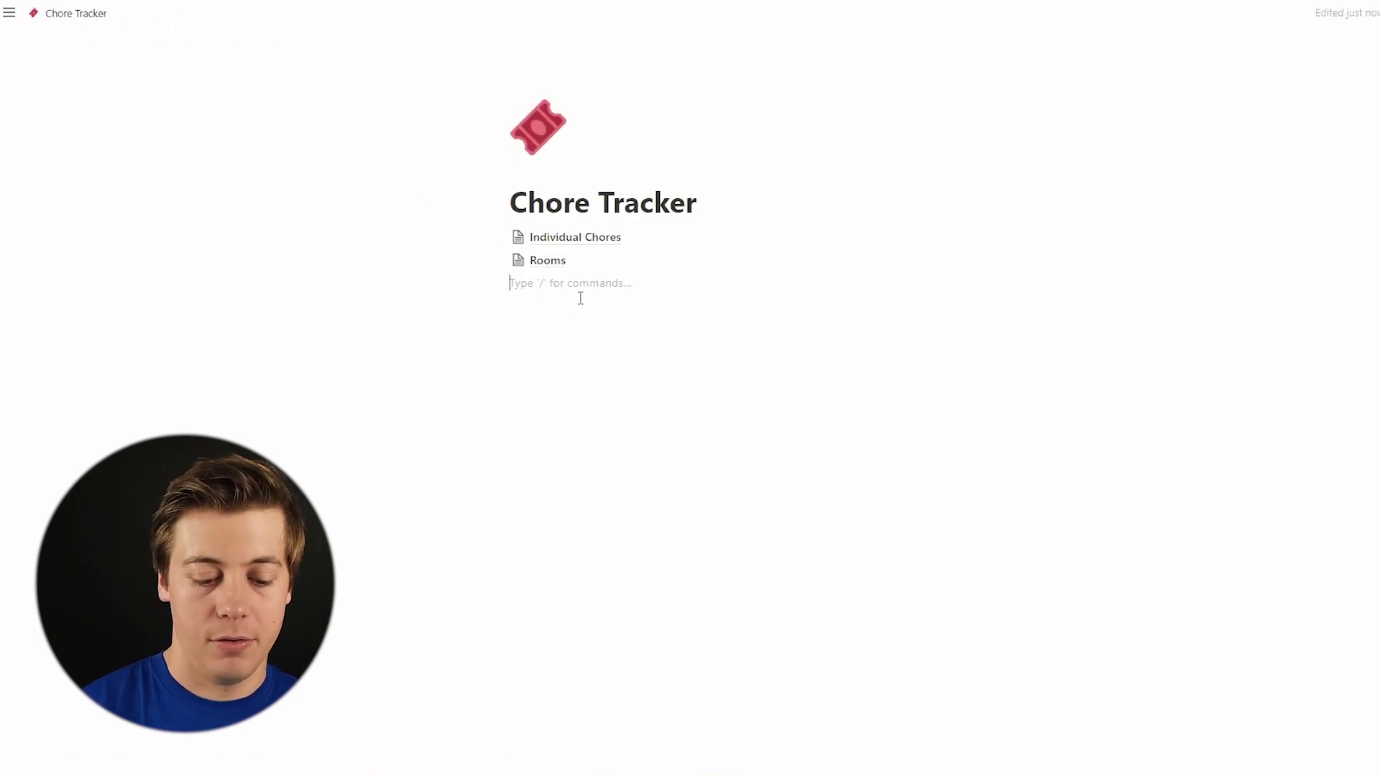
text(/datab)
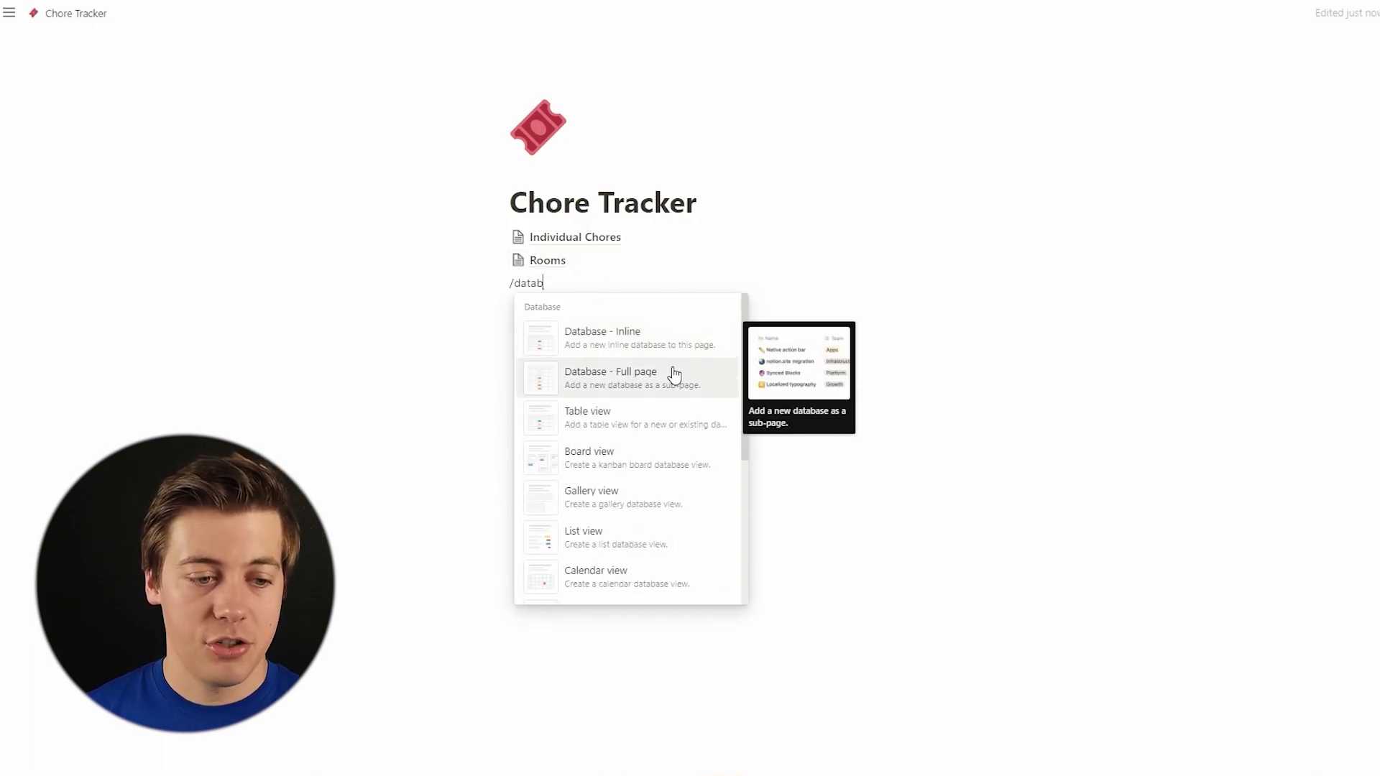
click(671, 373)
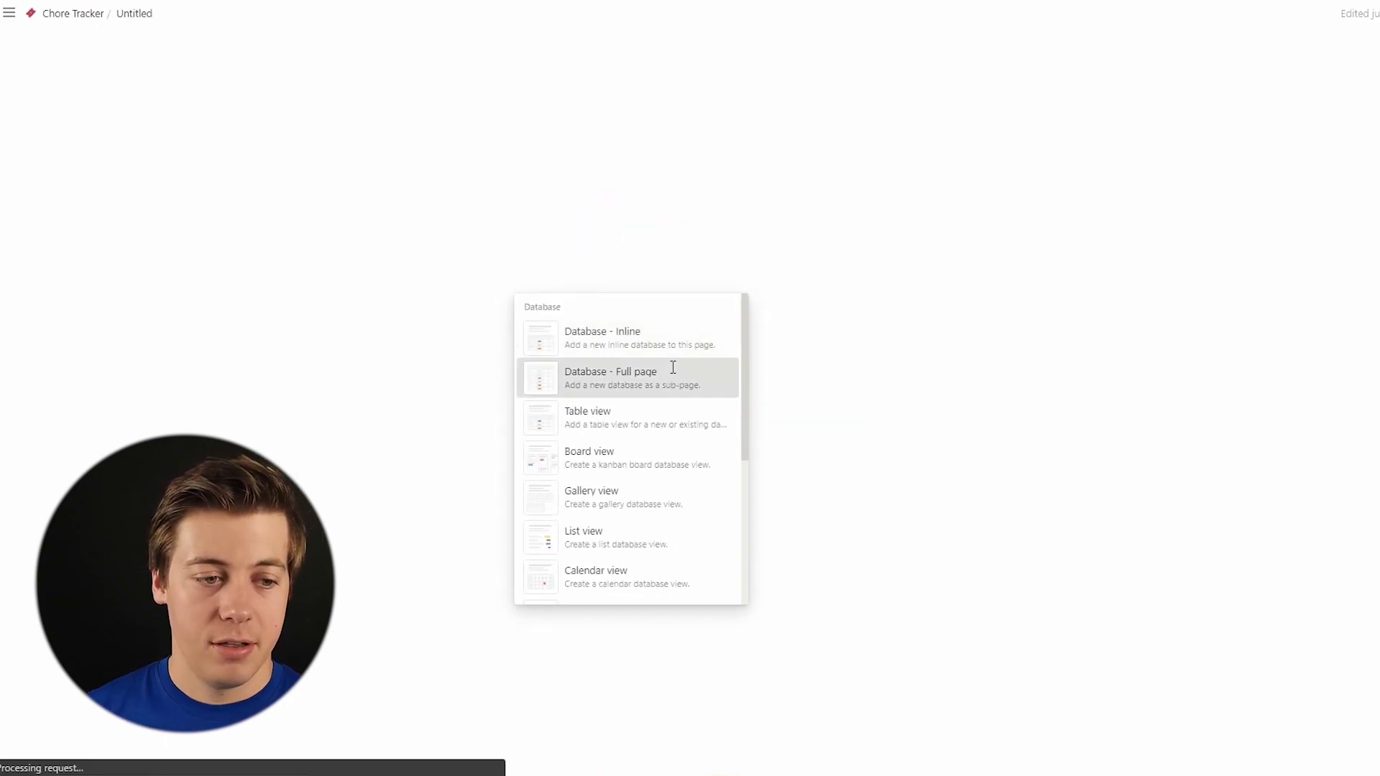
text(People)
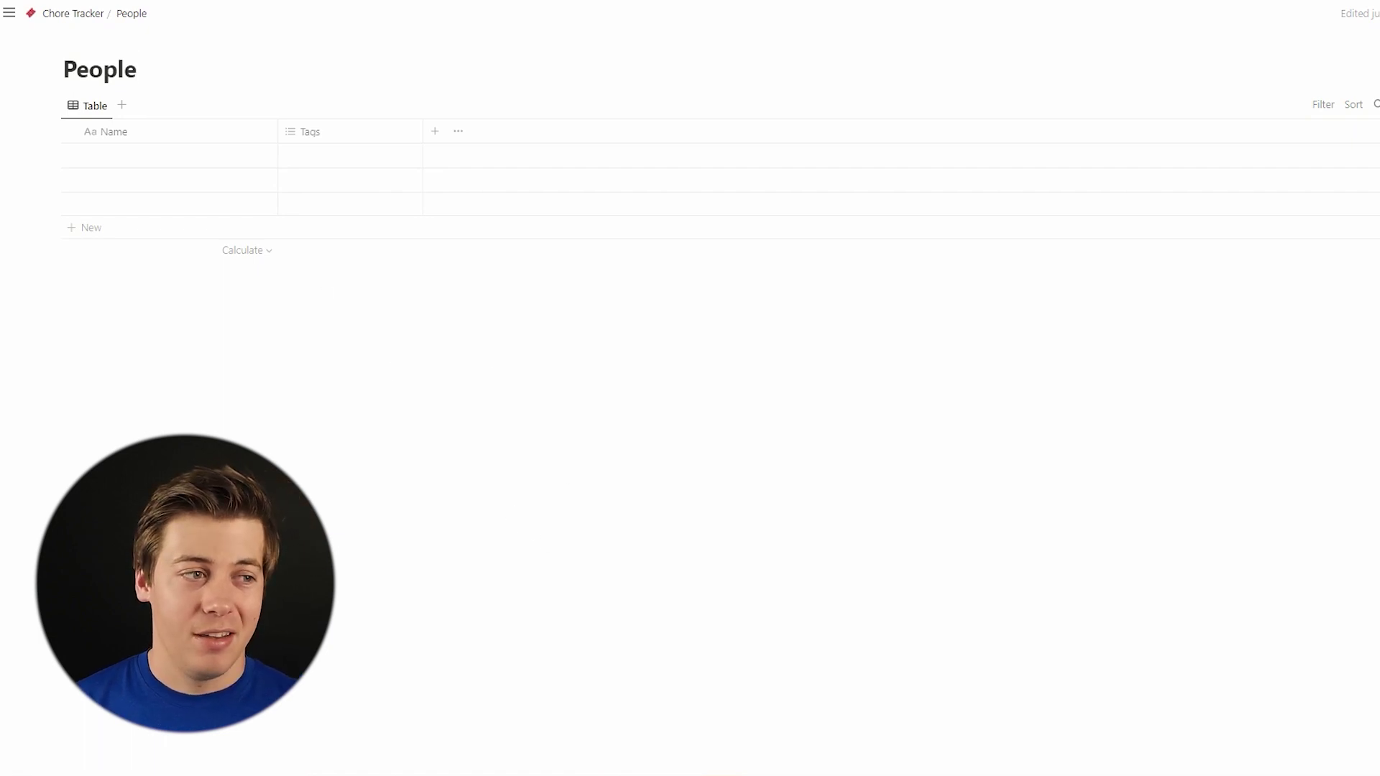
click(77, 16)
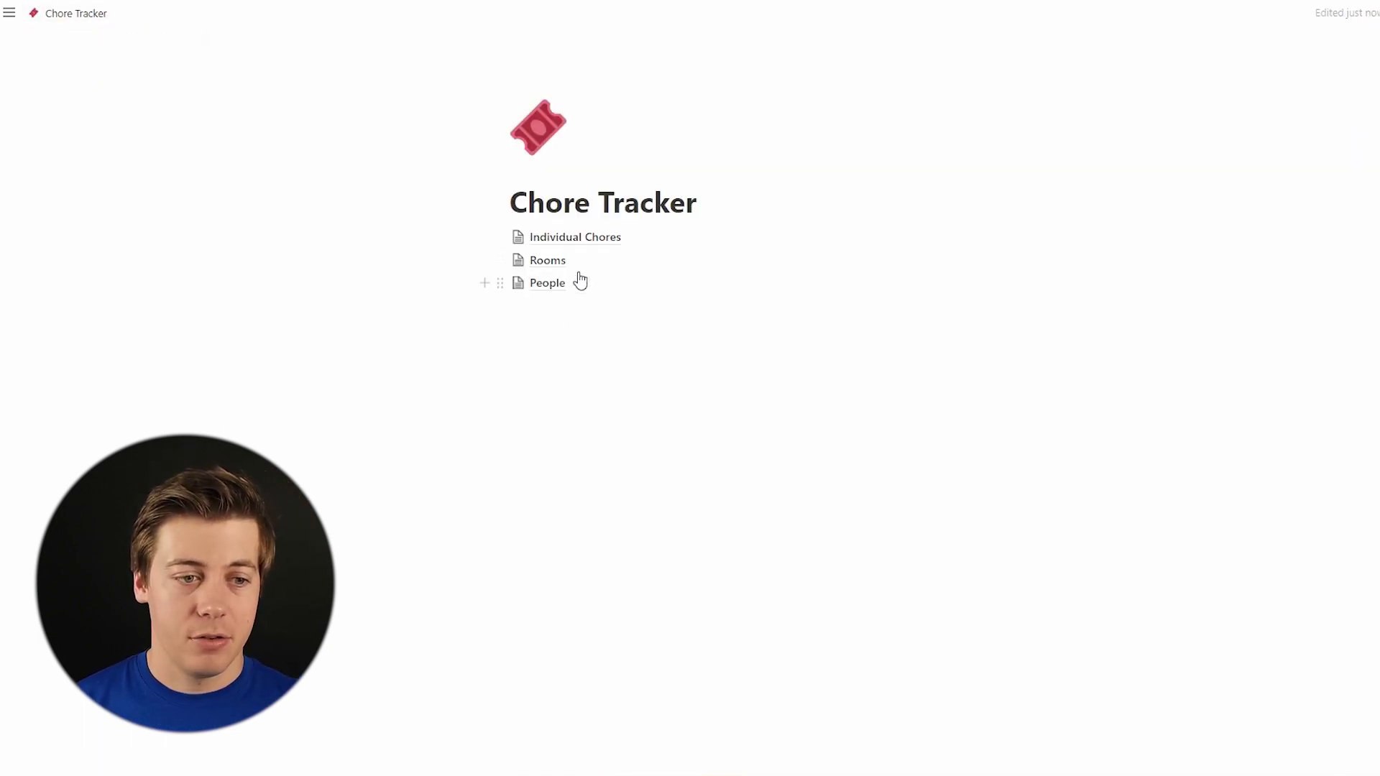
- Enter Master Bedroom, Kitchen and Garage as rows in the Rooms database
click(553, 263)
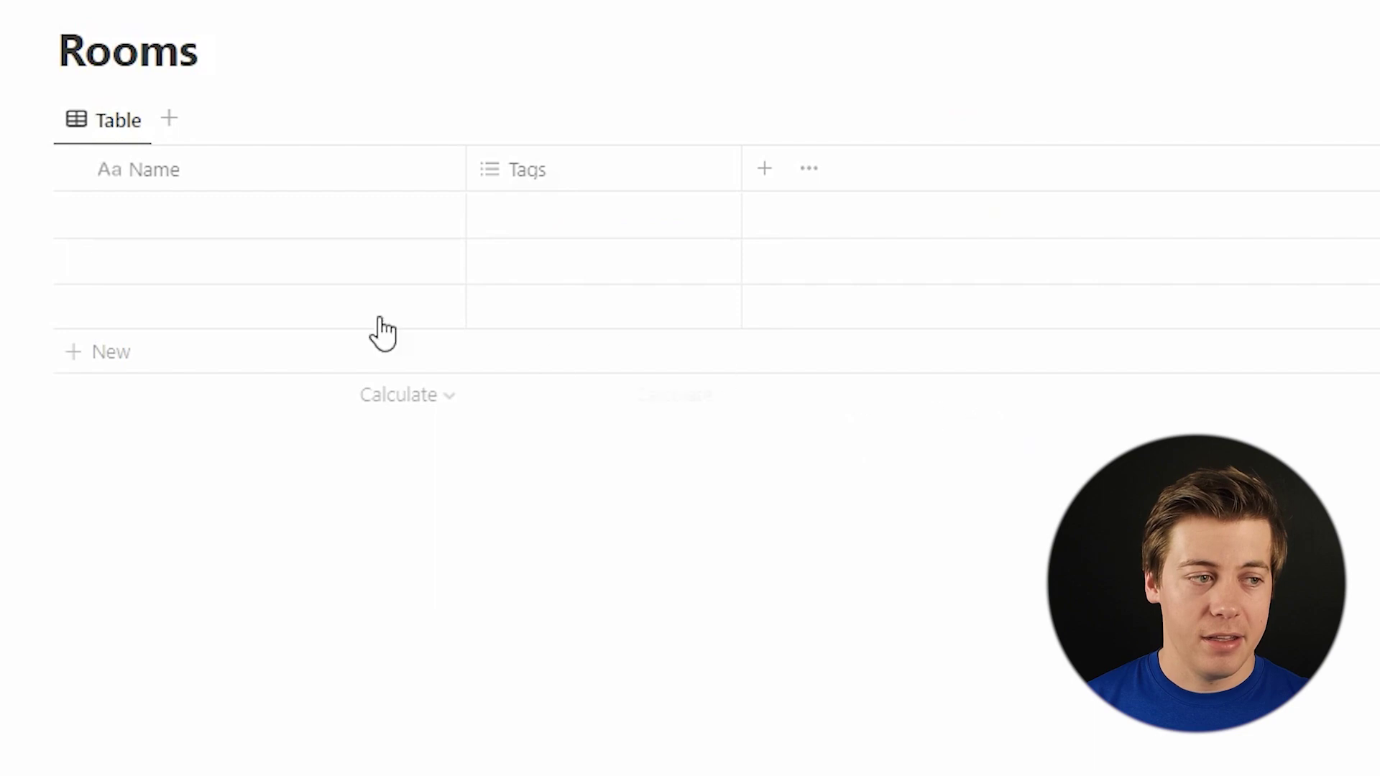
click(189, 216)
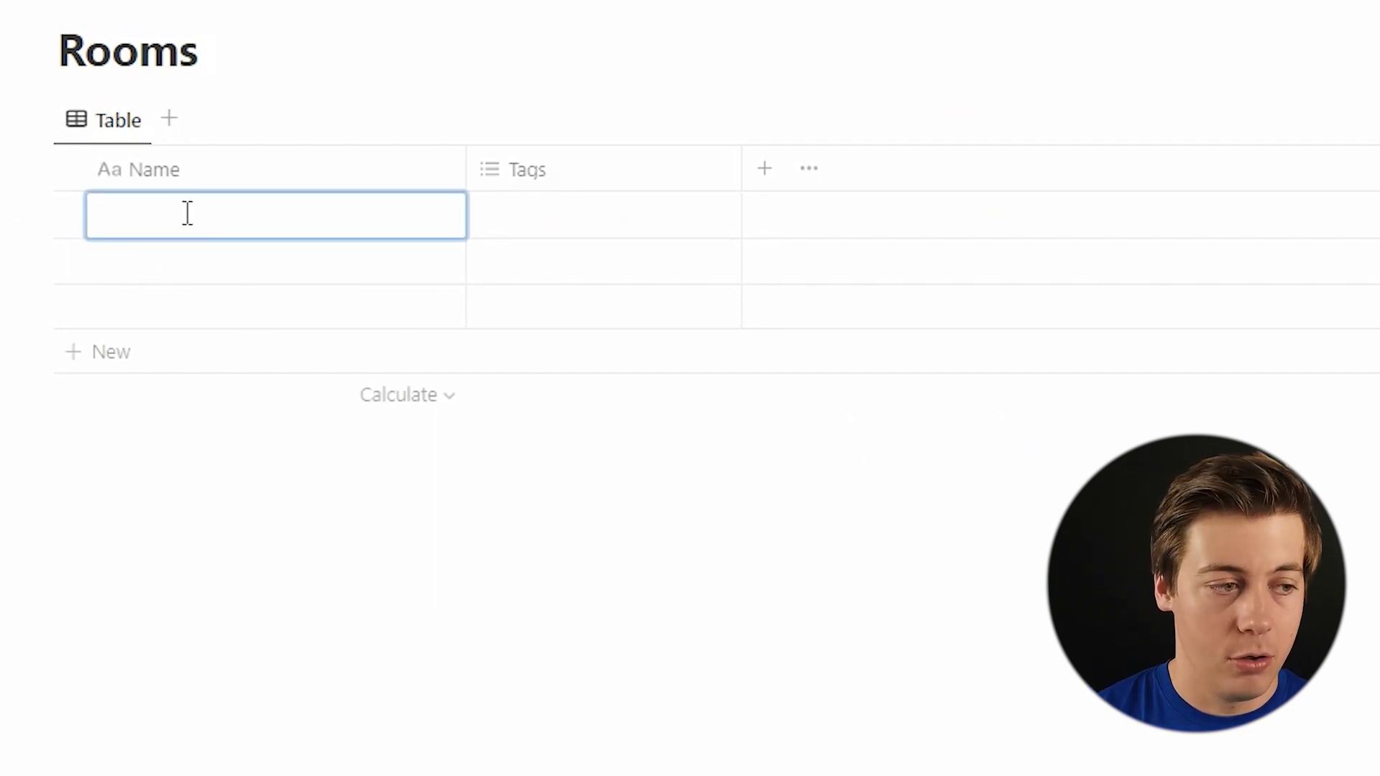
text(Master )
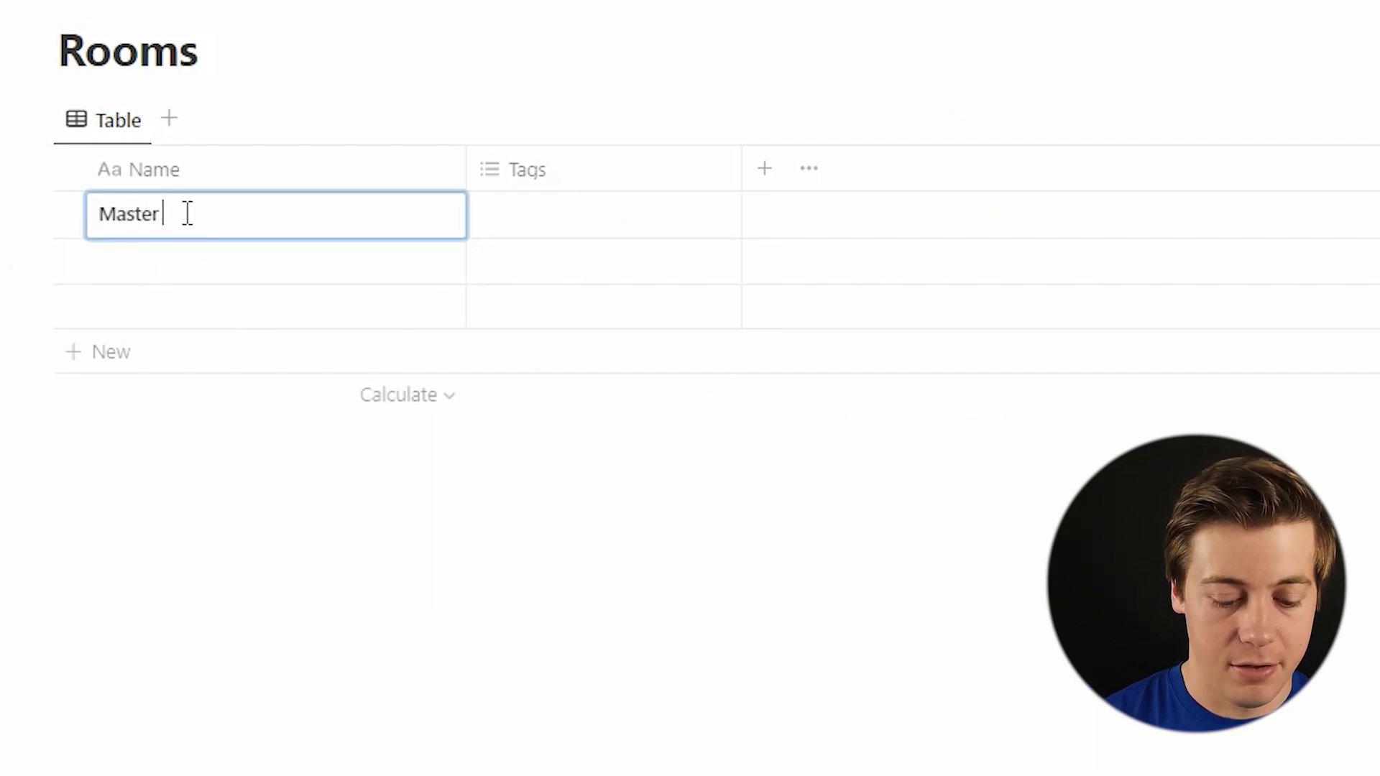
text(Bedroom)
click(163, 267)
text(Kitchen)
click(179, 309)
text(Ga)
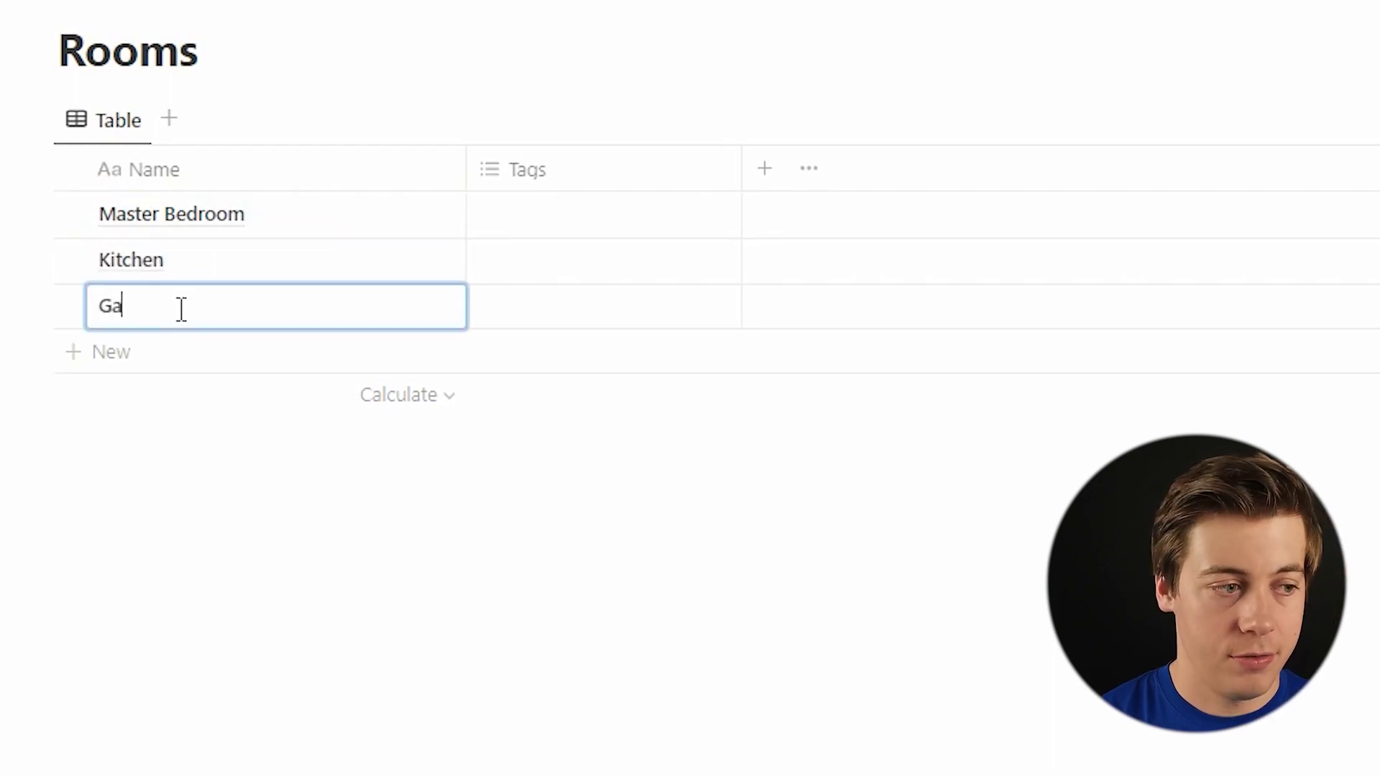
text(rage)
click(165, 352)
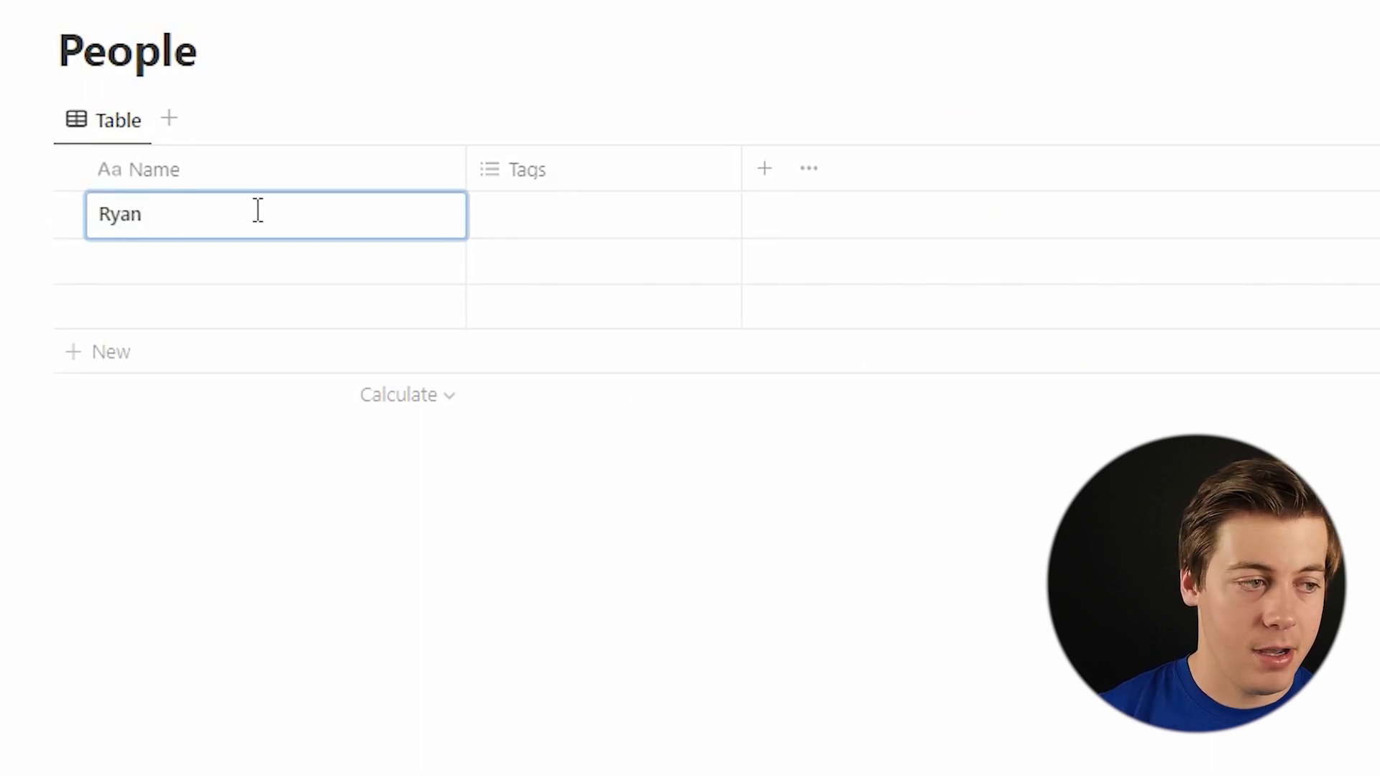
- Enter two household members' names in People and delete the empty third row
key(Escape)
click(148, 257)
text(Megan)
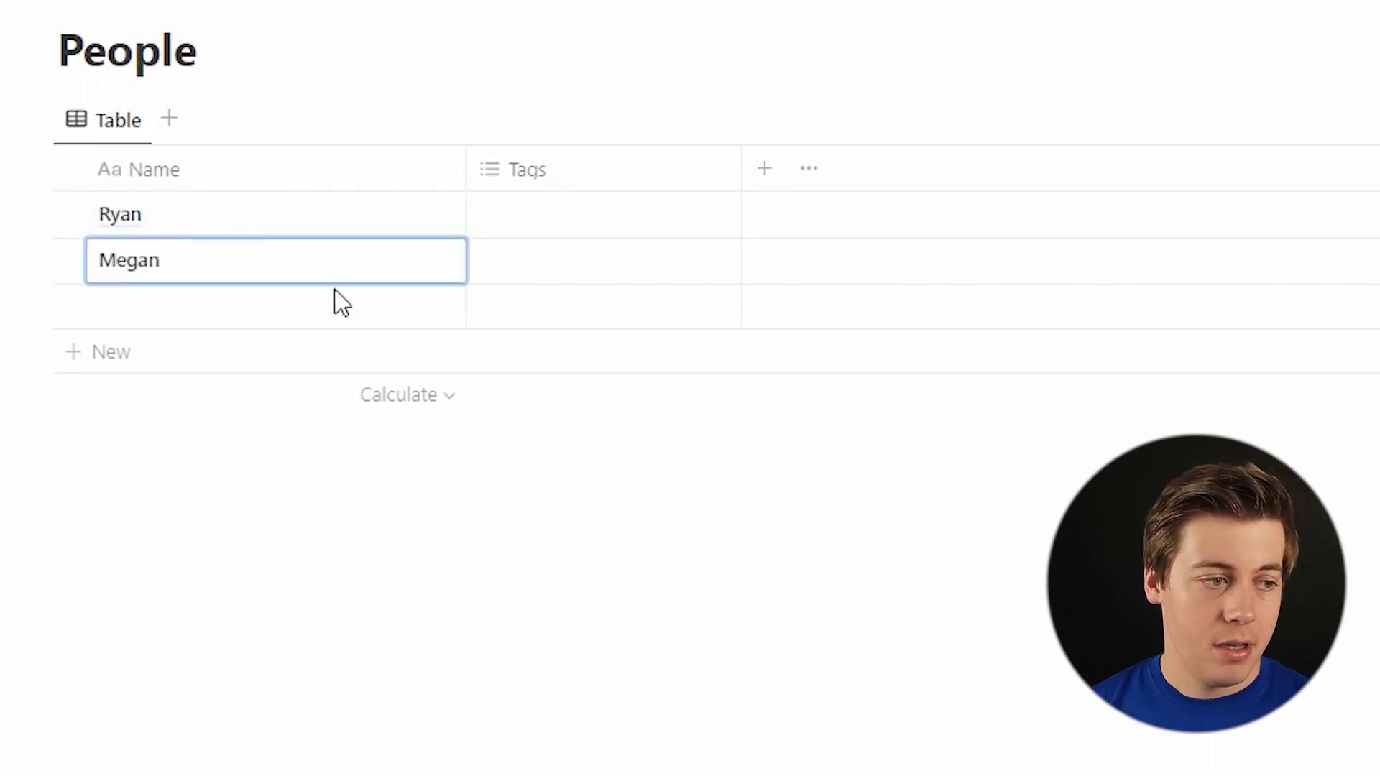
key(Escape)
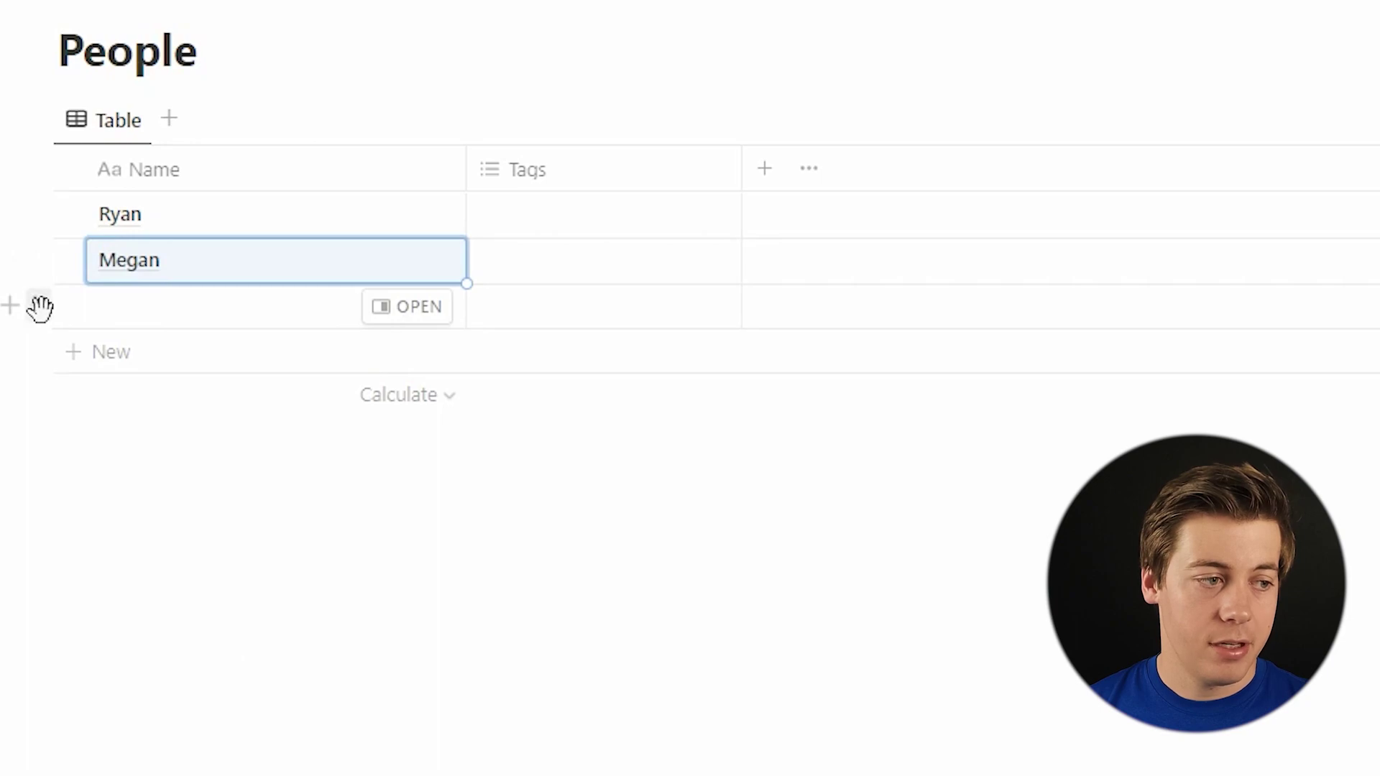
click(39, 308)
click(144, 177)
- Delete the People Tags property, then go to Individual Chores
click(560, 169)
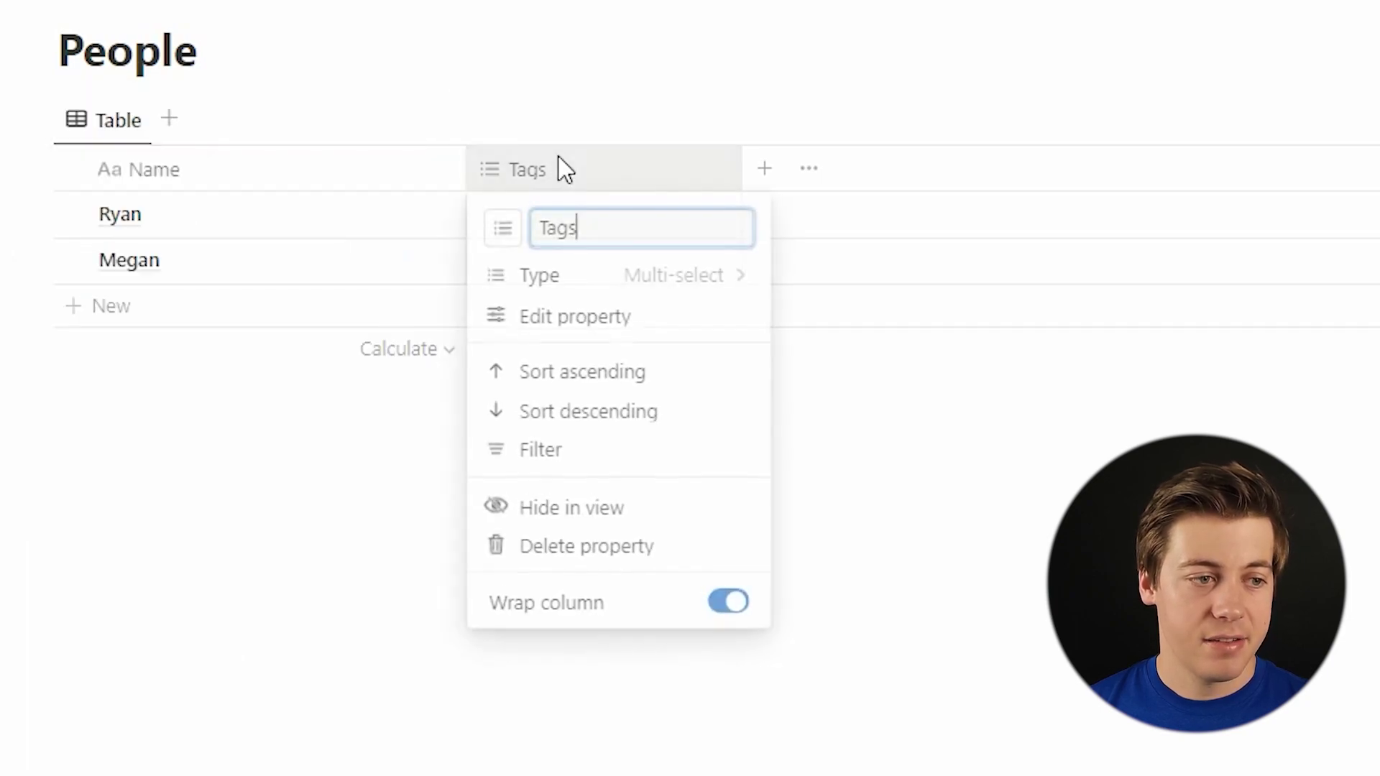
click(566, 550)
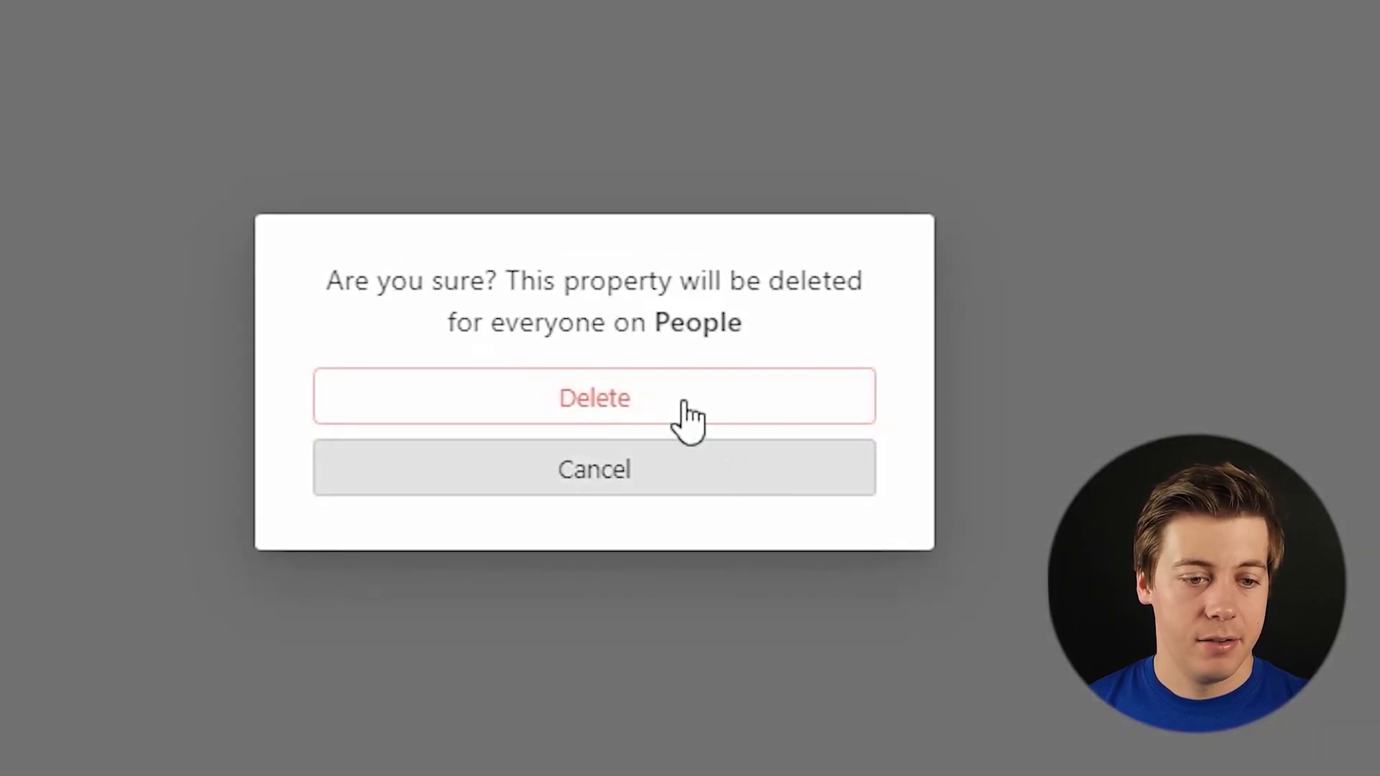
click(684, 404)
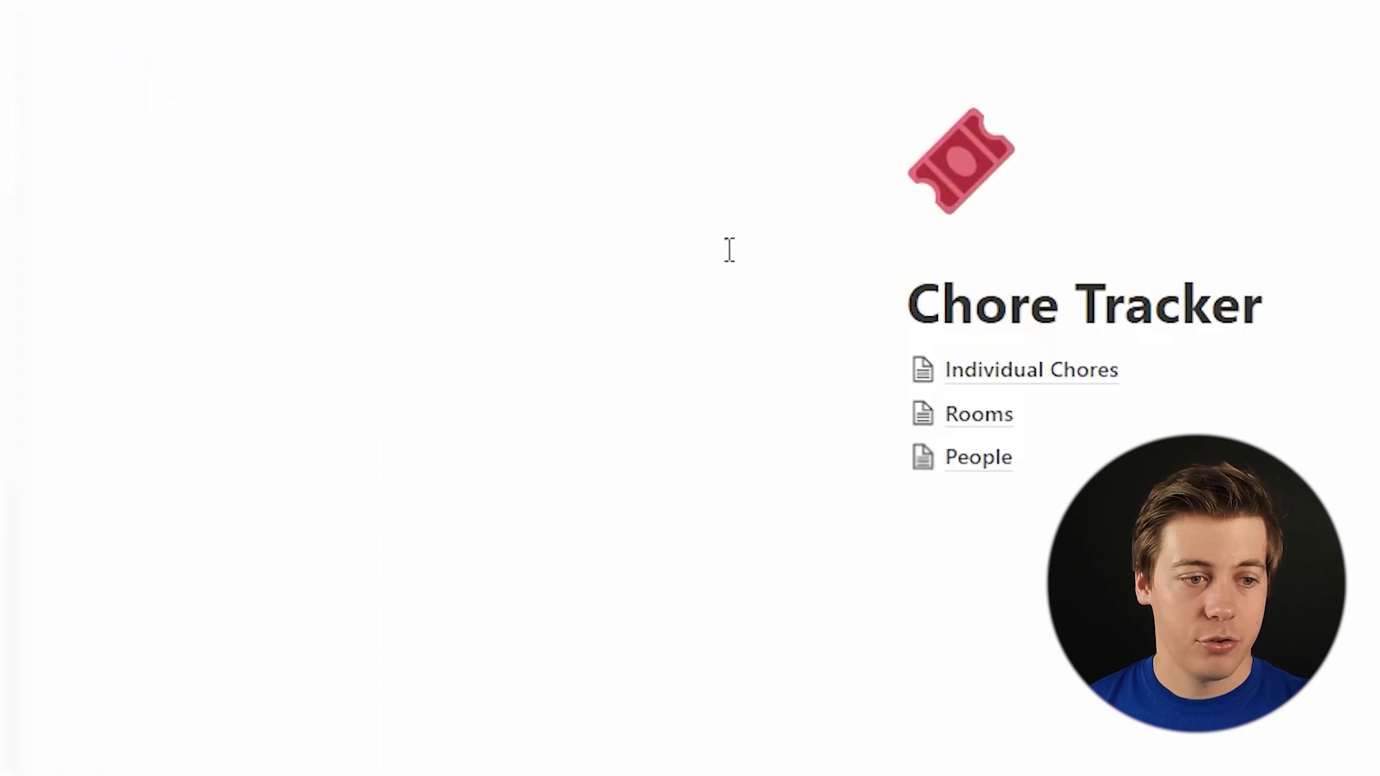
click(1038, 388)
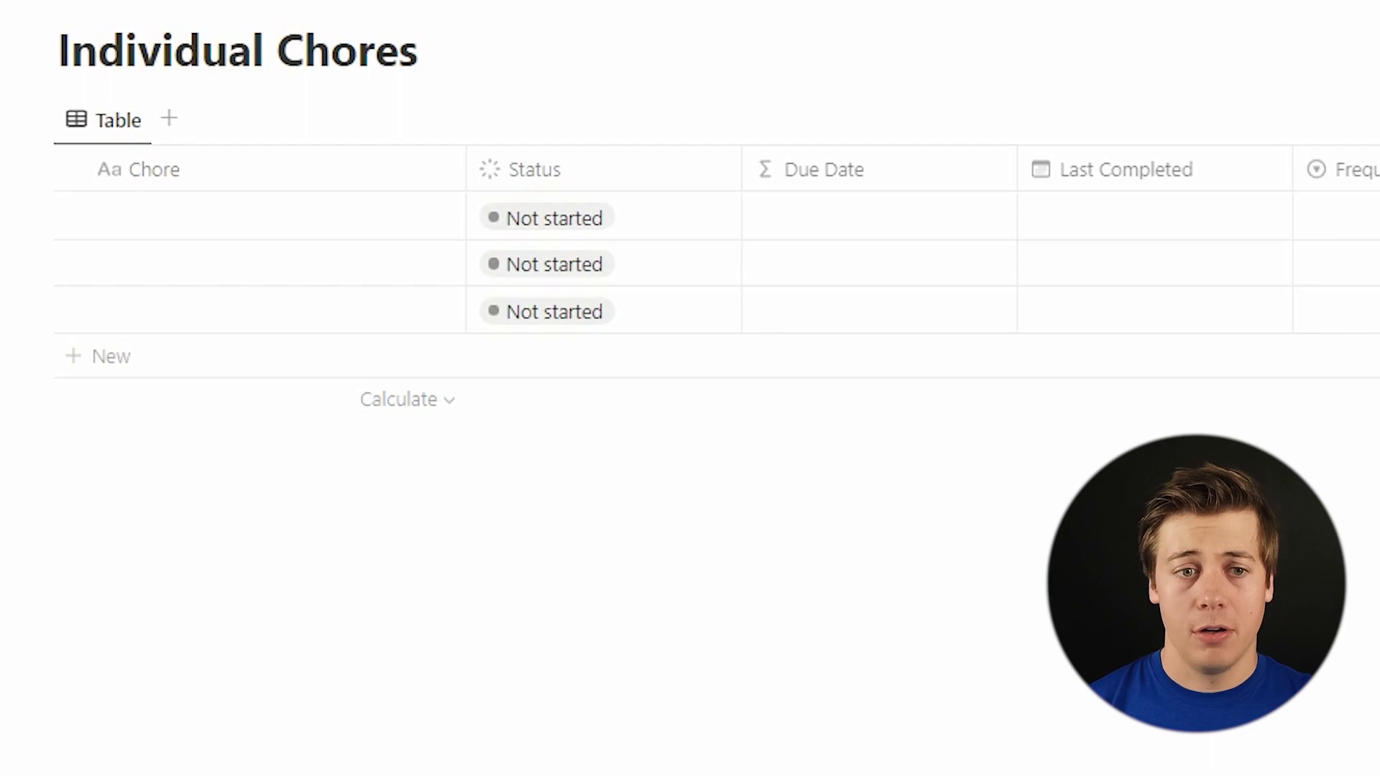
- Add a two-way relation column to the Rooms database in Individual Chores
click(421, 167)
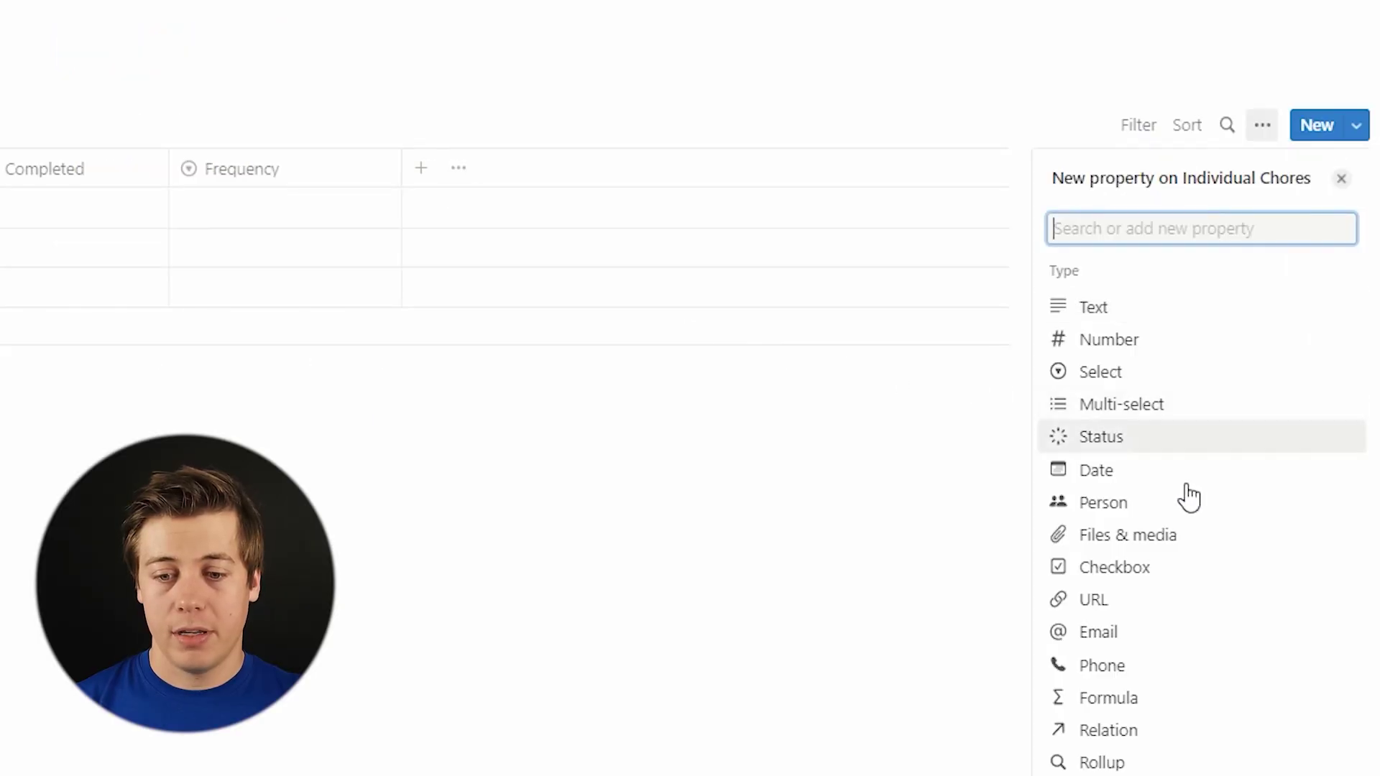
click(1128, 728)
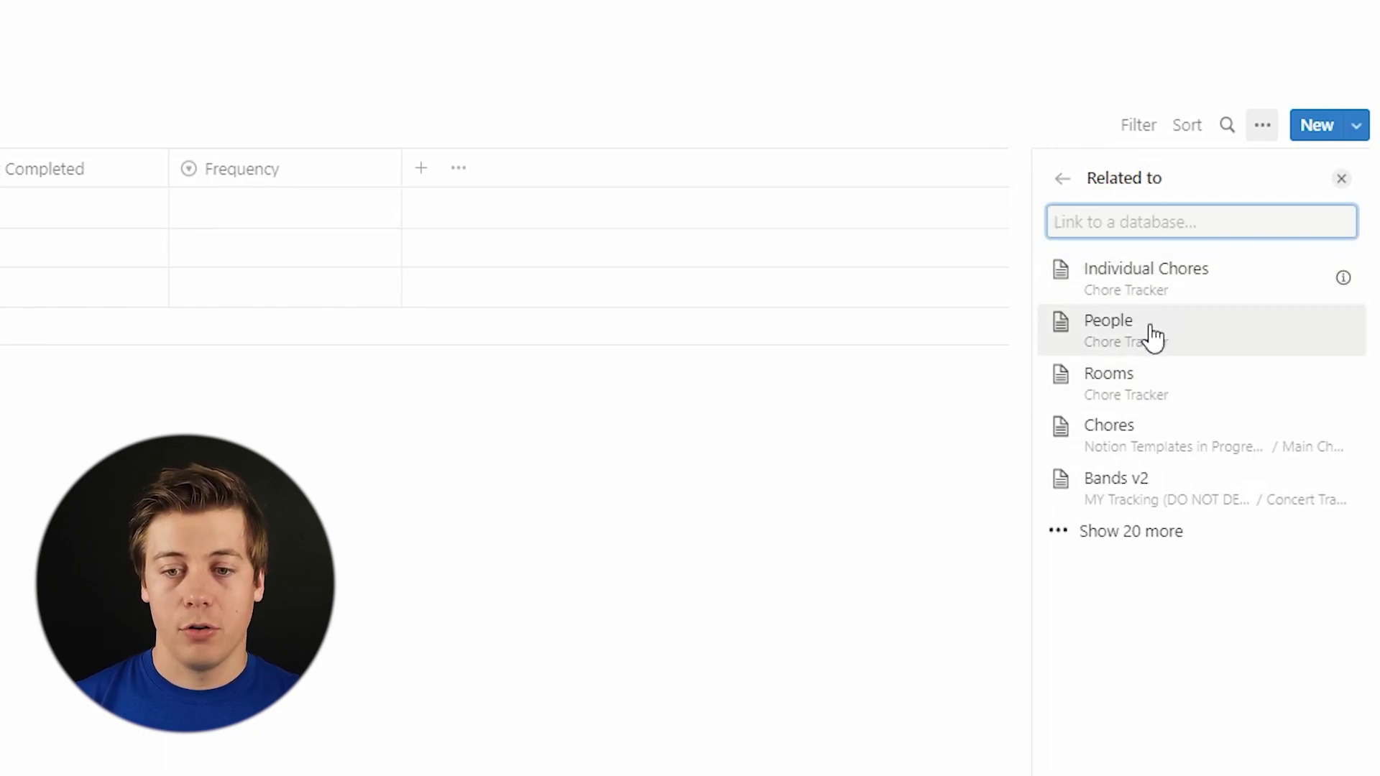
click(1146, 383)
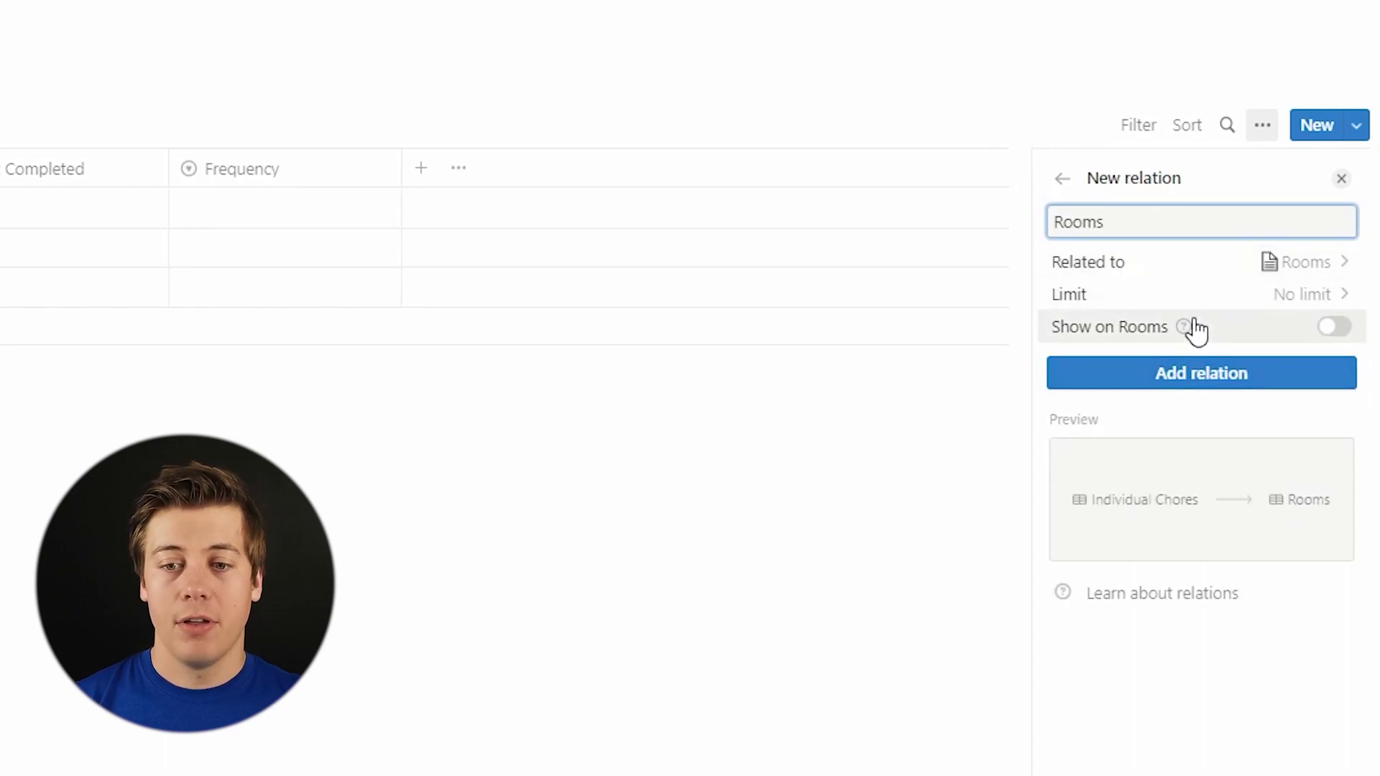
mouse_move(1195, 336)
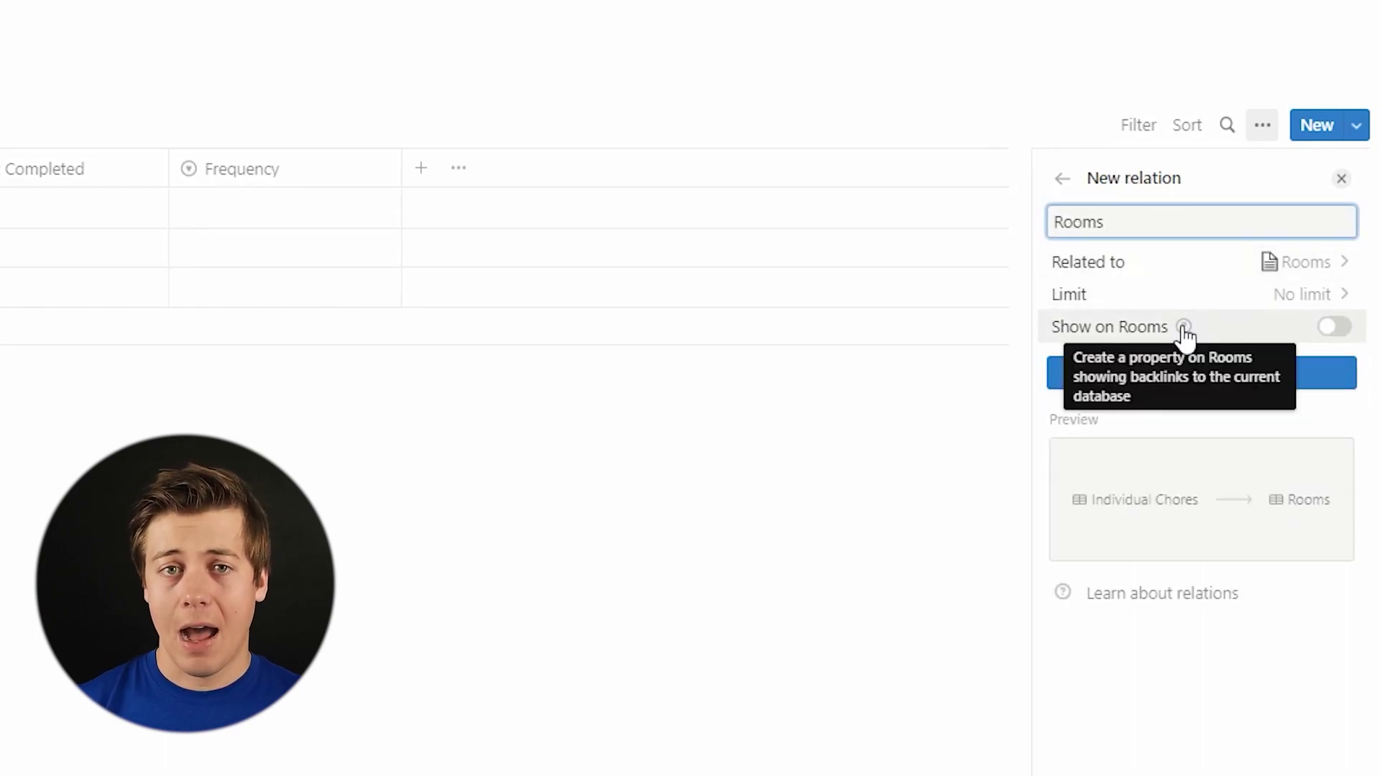
click(1342, 338)
click(1335, 327)
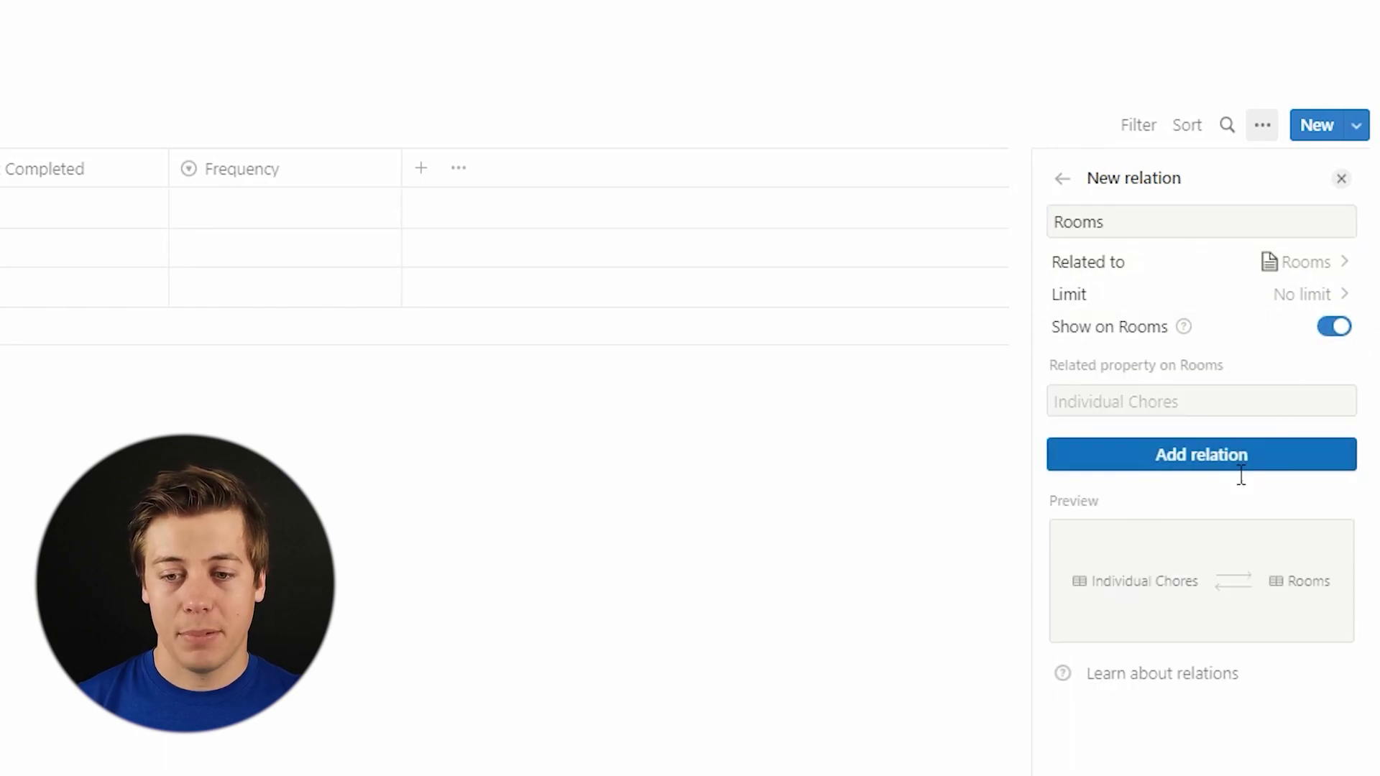
click(1222, 463)
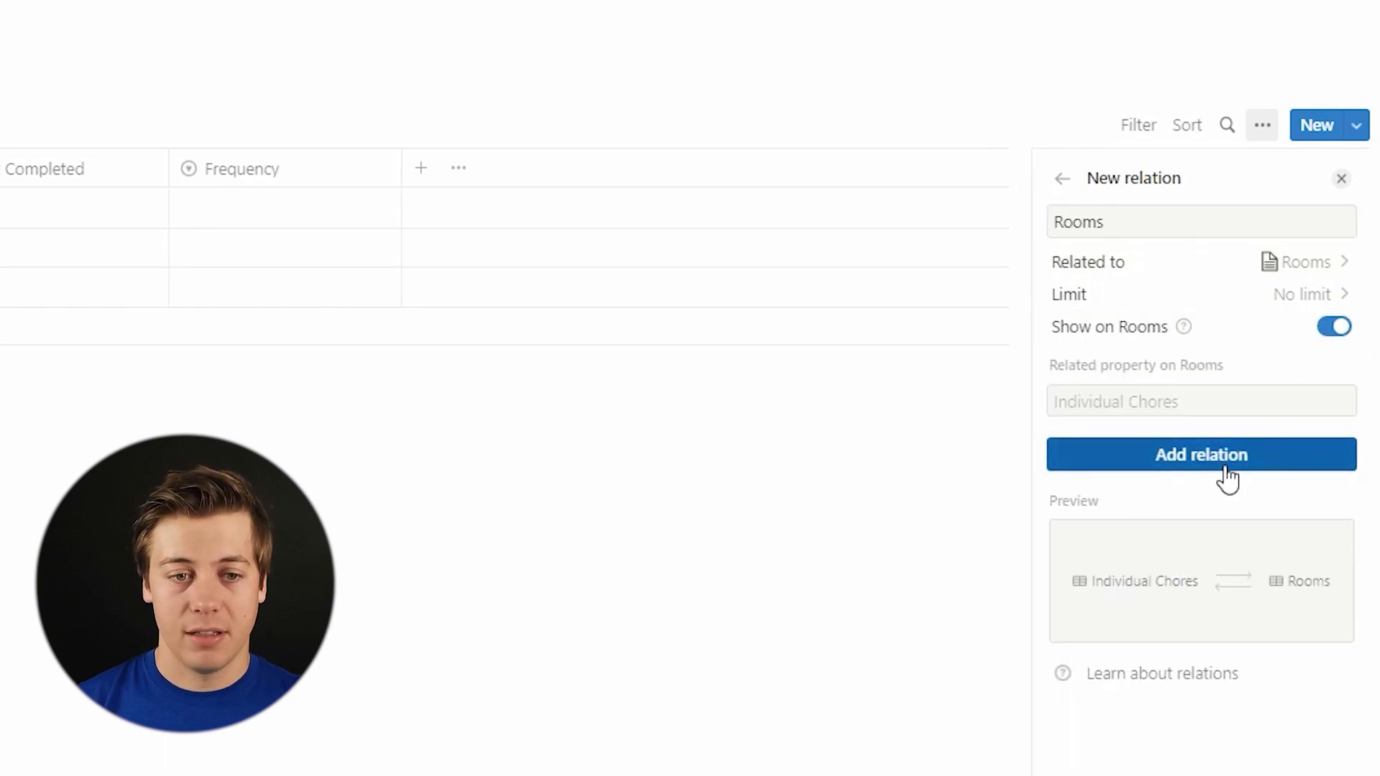
click(748, 577)
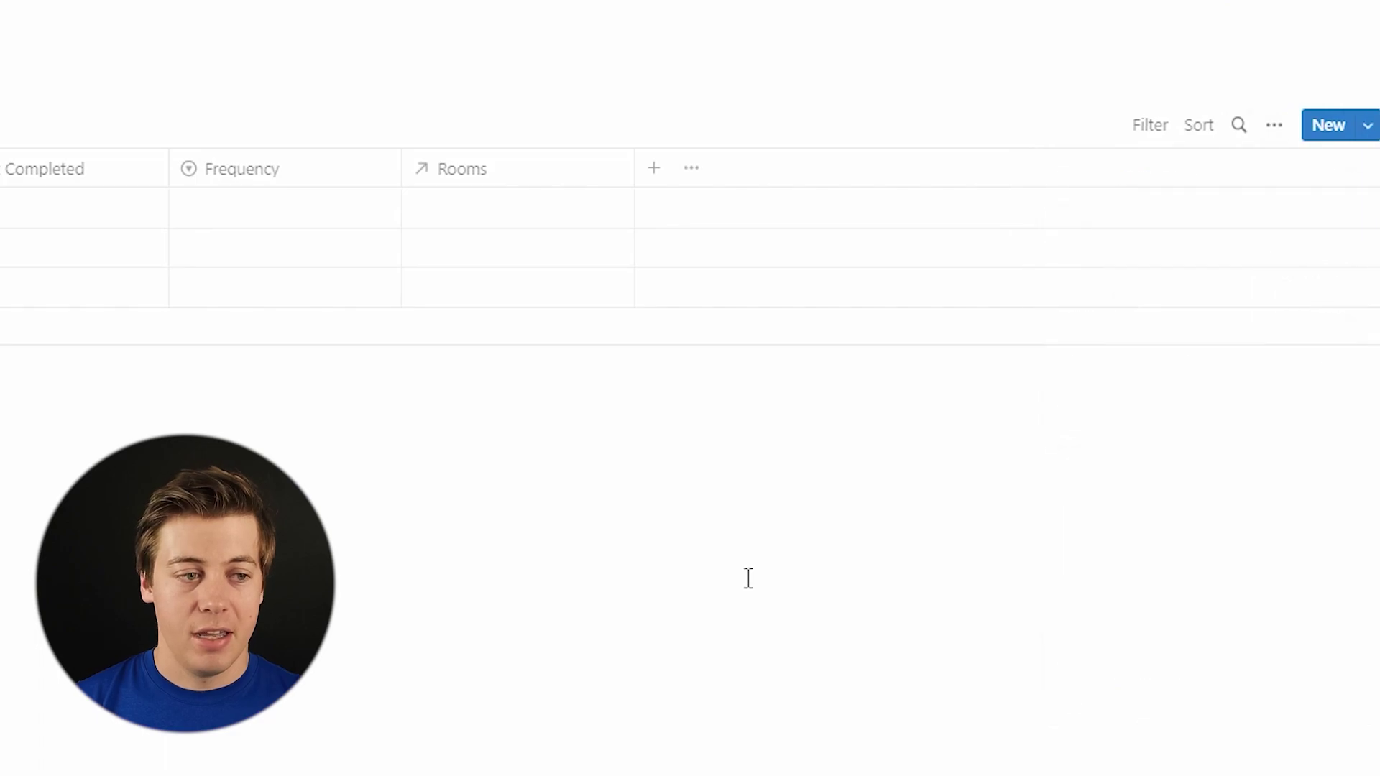
click(514, 205)
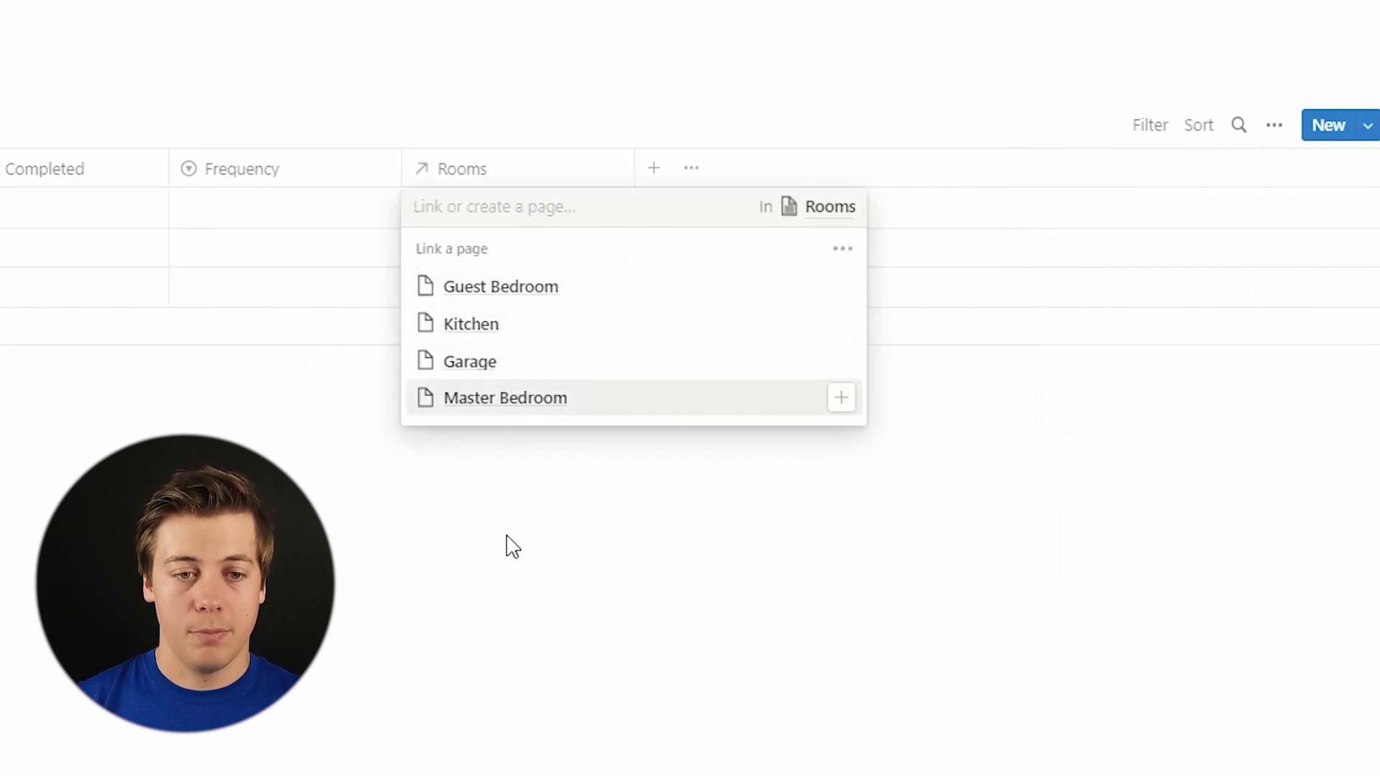
key(Escape)
- Add a two-way People relation column and move it right after Rooms
click(658, 171)
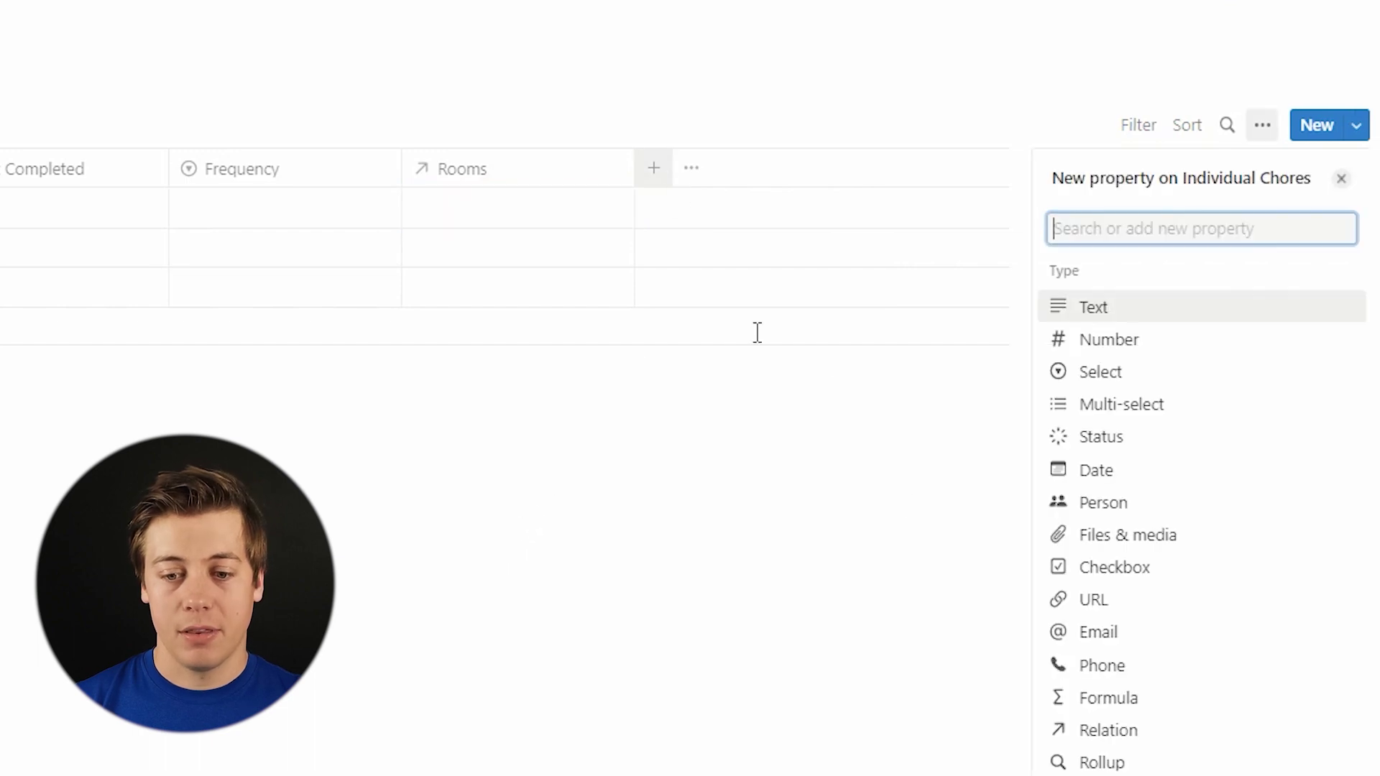
click(1096, 730)
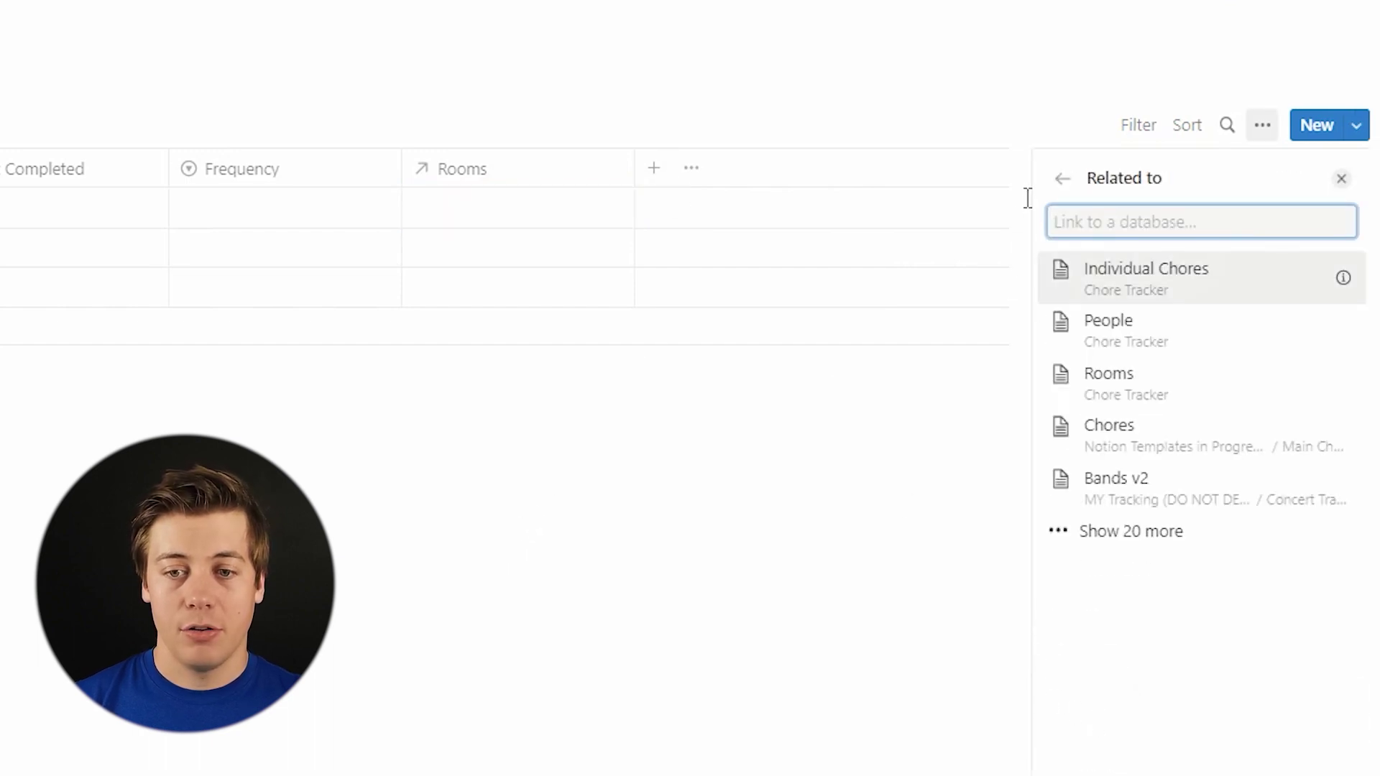
click(1130, 347)
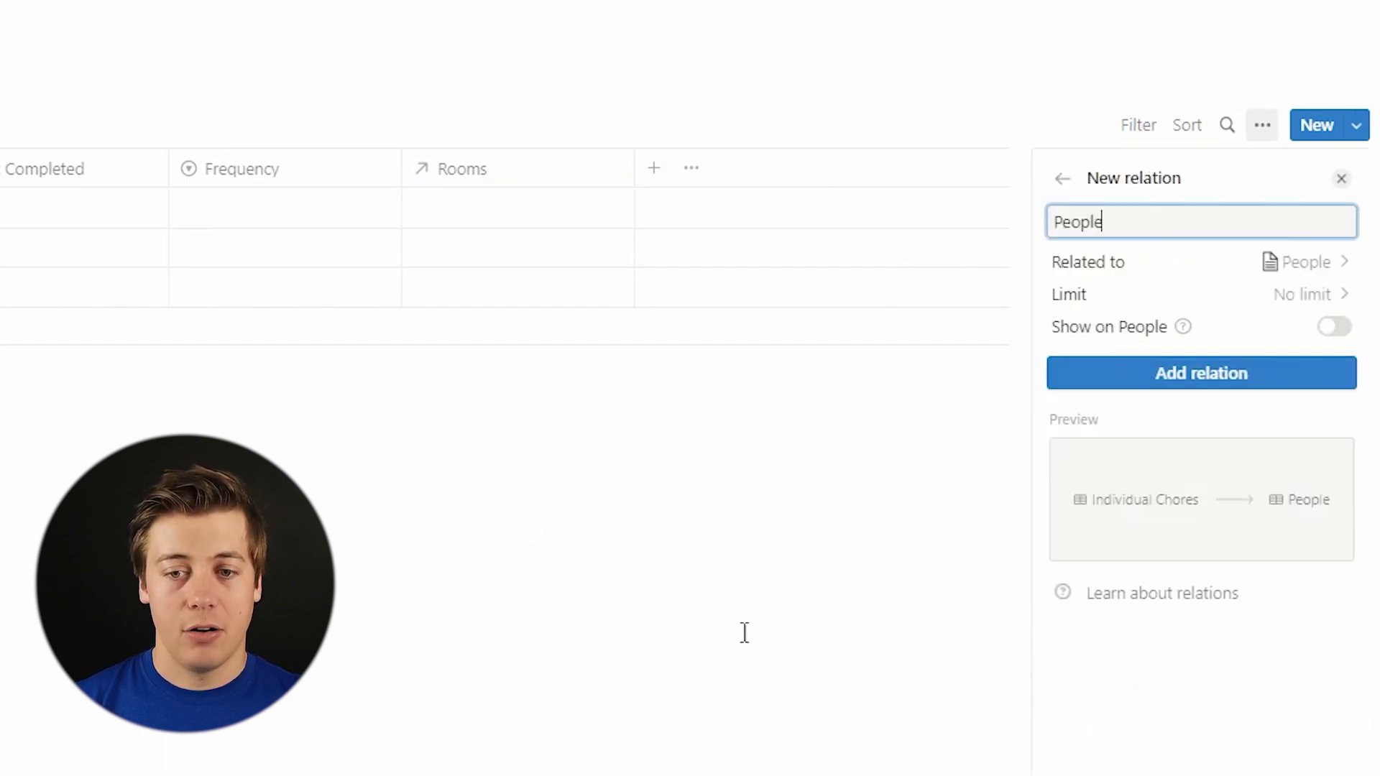
click(1336, 329)
click(1220, 456)
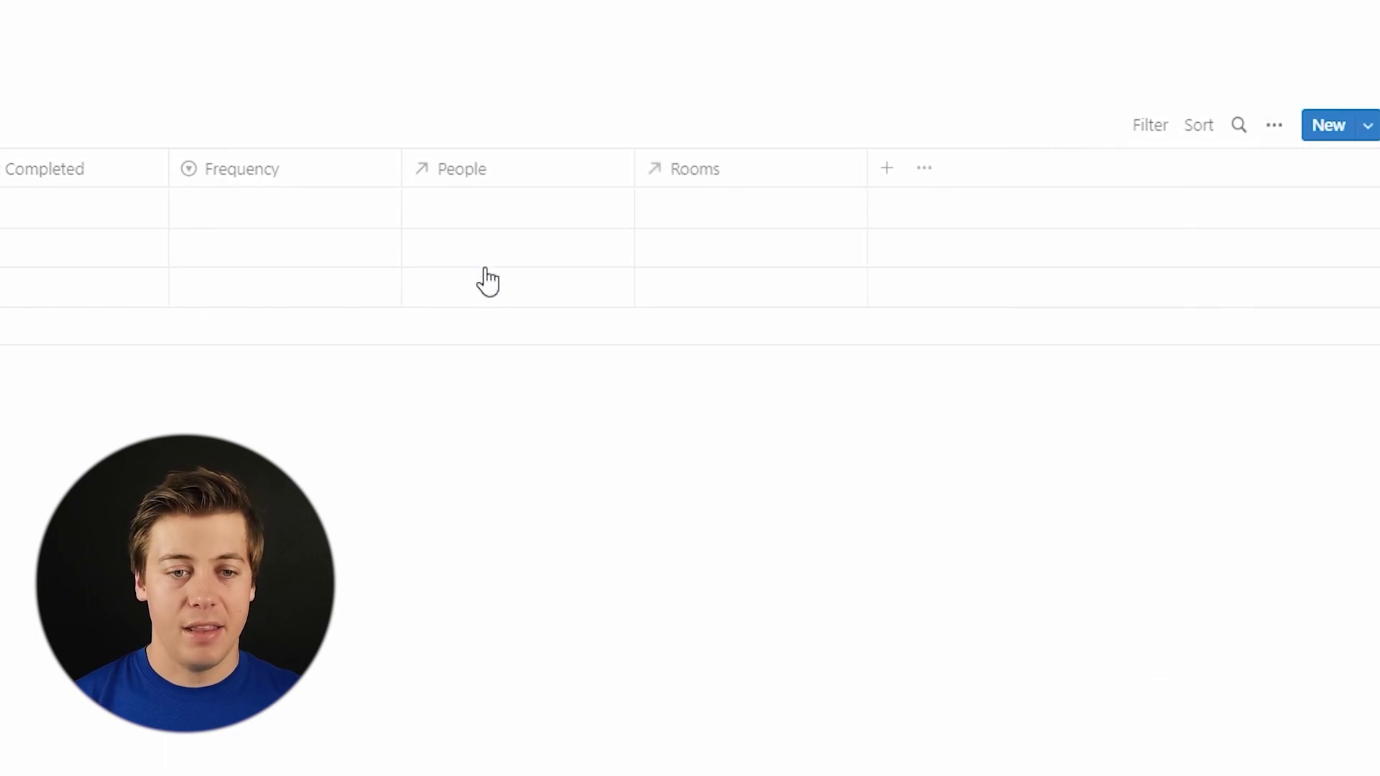
drag(493, 178, 791, 187)
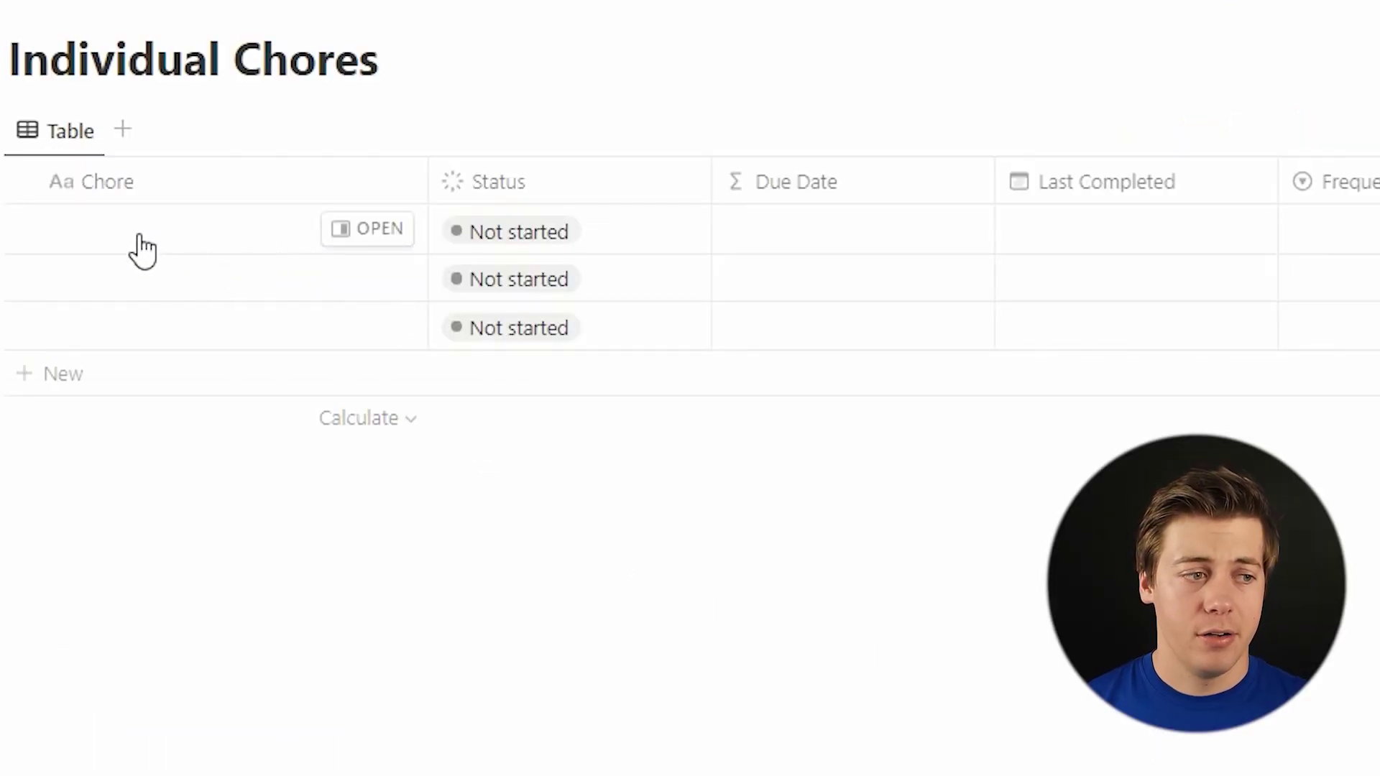
- Name the first chore Clean Sheets, last completed February 3, 2023, frequency Weekly
click(132, 228)
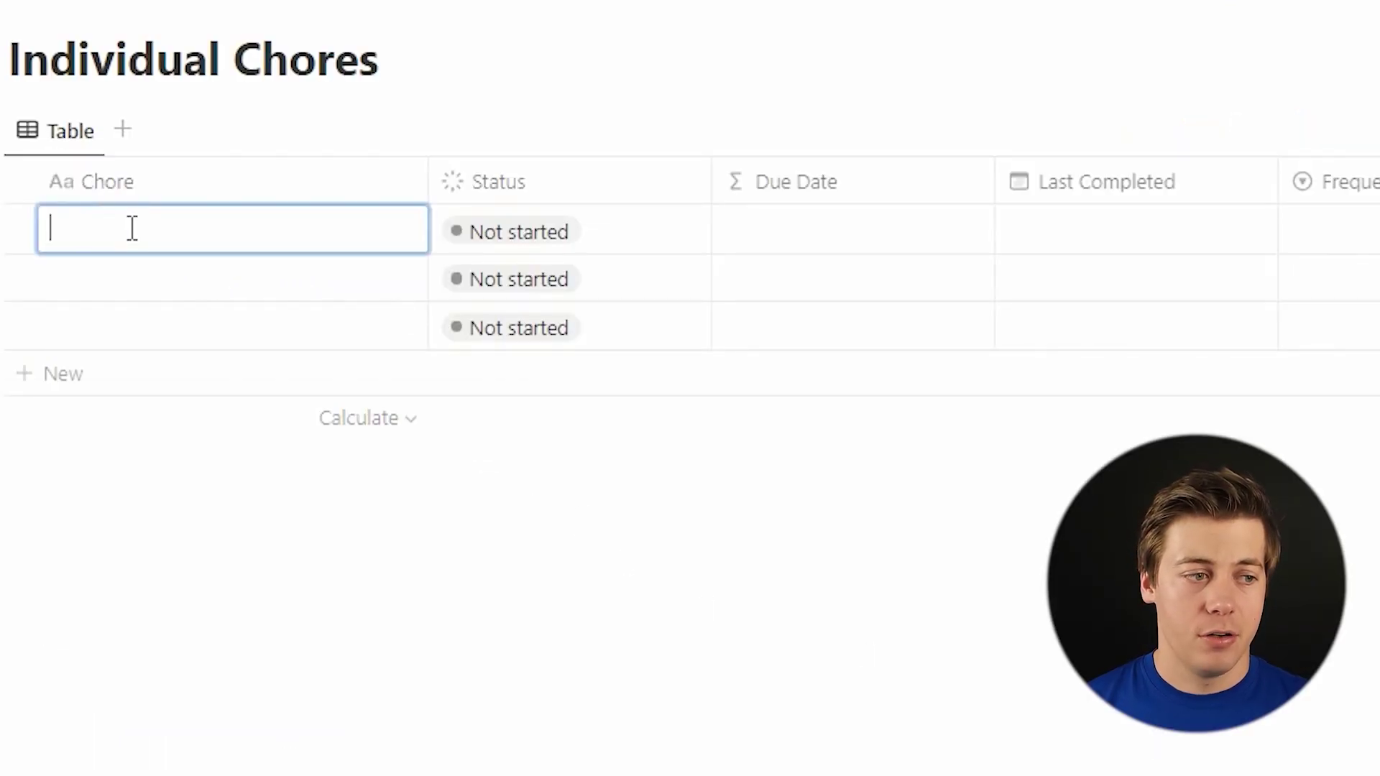
text(Cl)
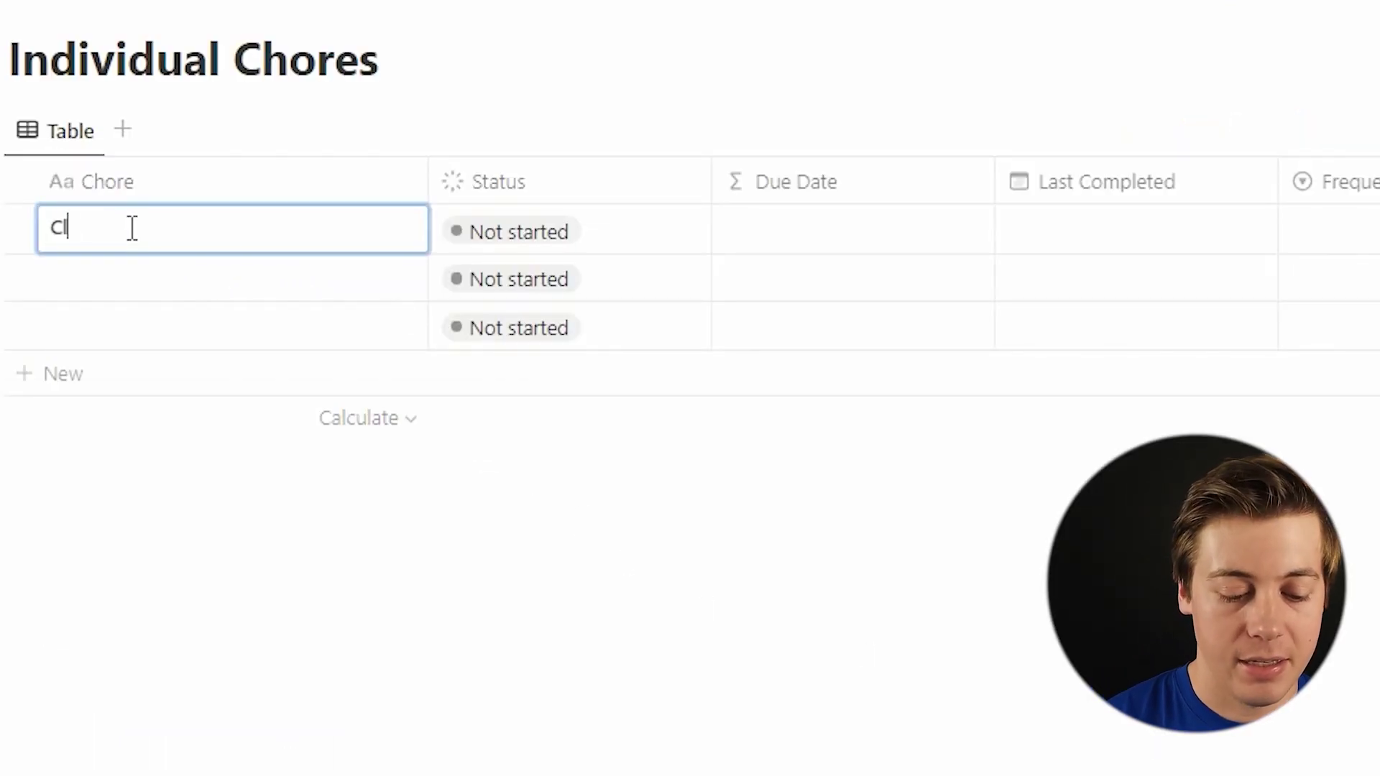
text(ean Sheets)
key(Return)
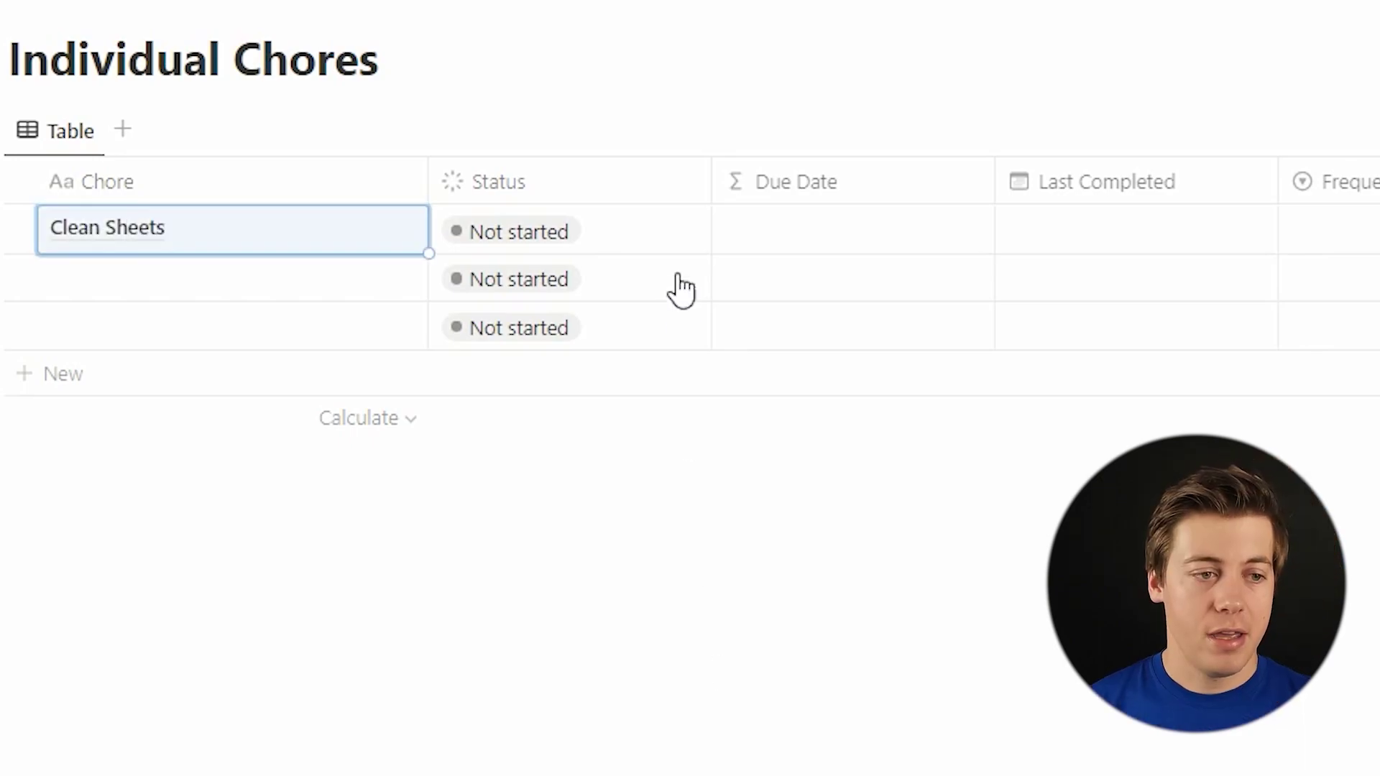
click(1120, 235)
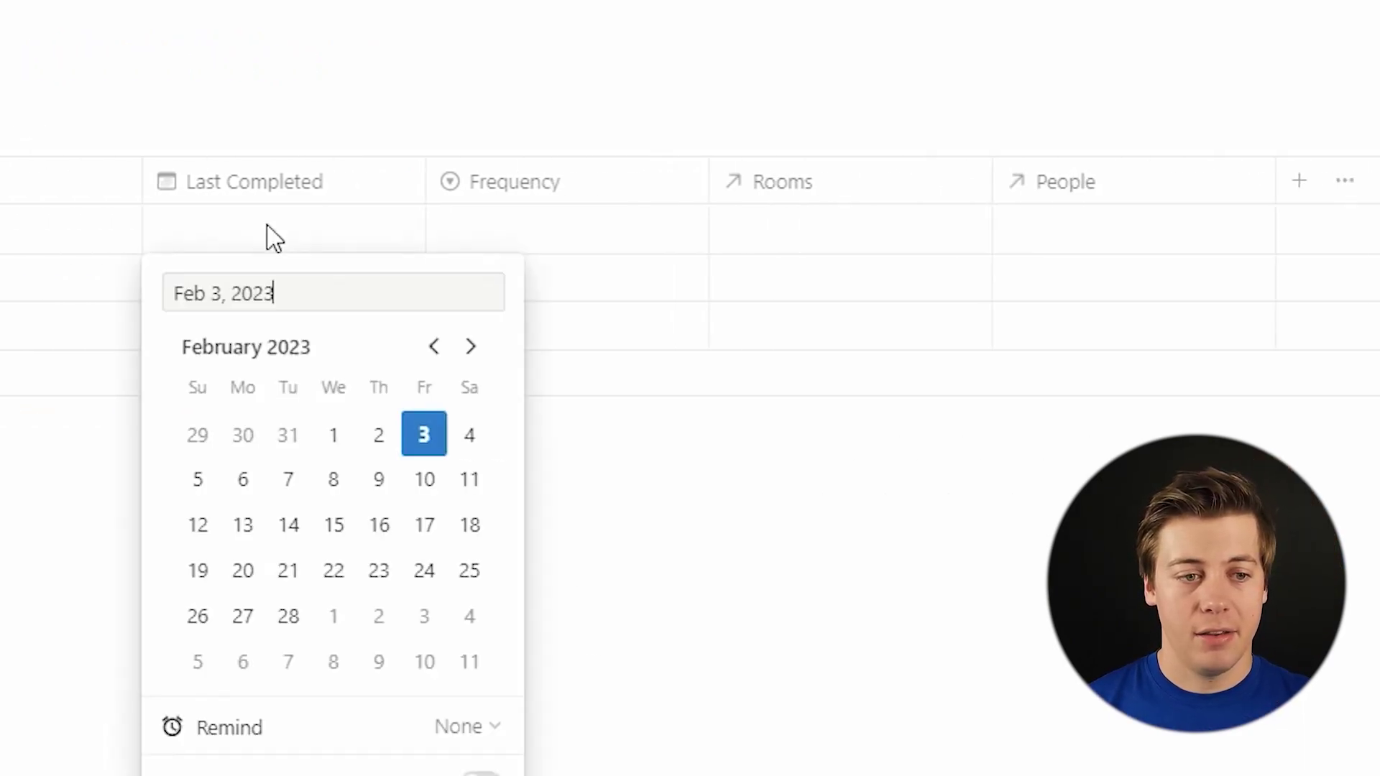
click(433, 440)
click(554, 280)
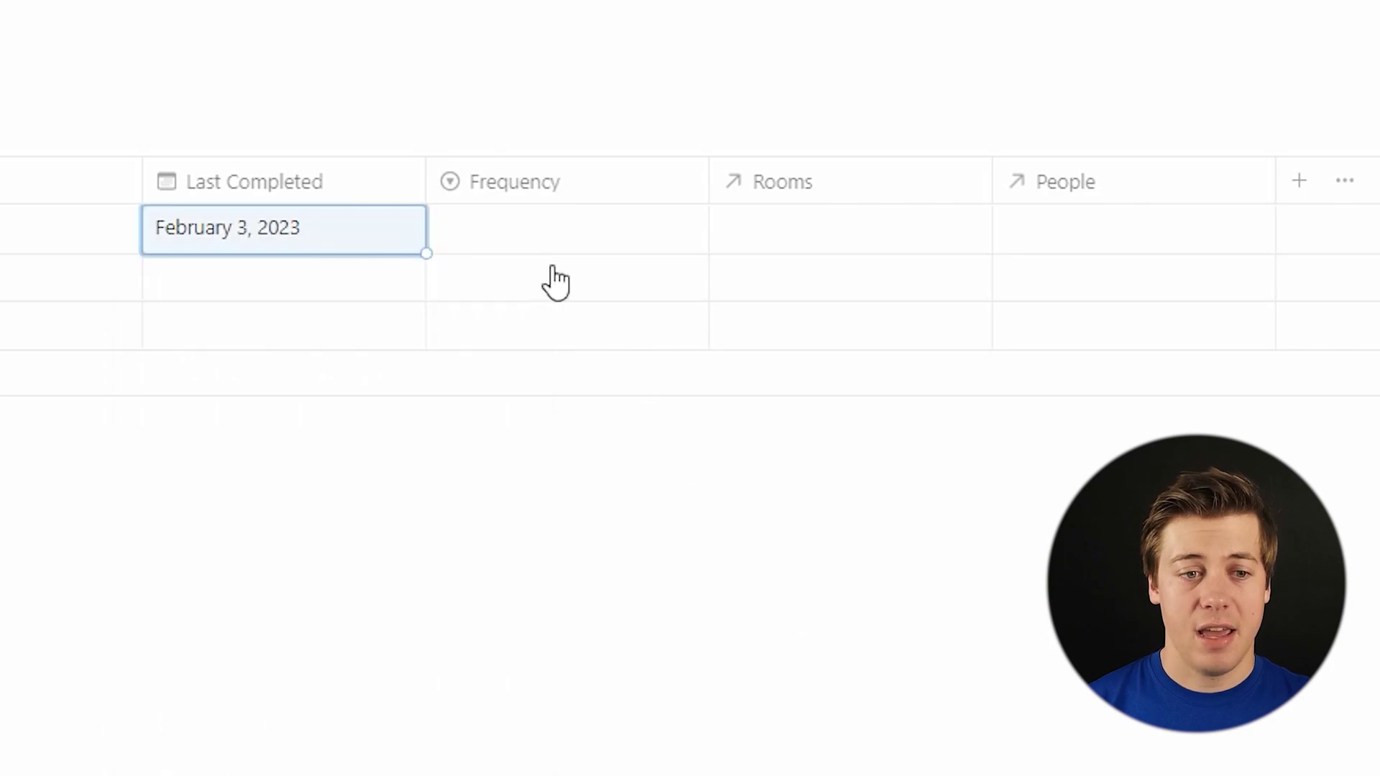
click(508, 232)
click(570, 446)
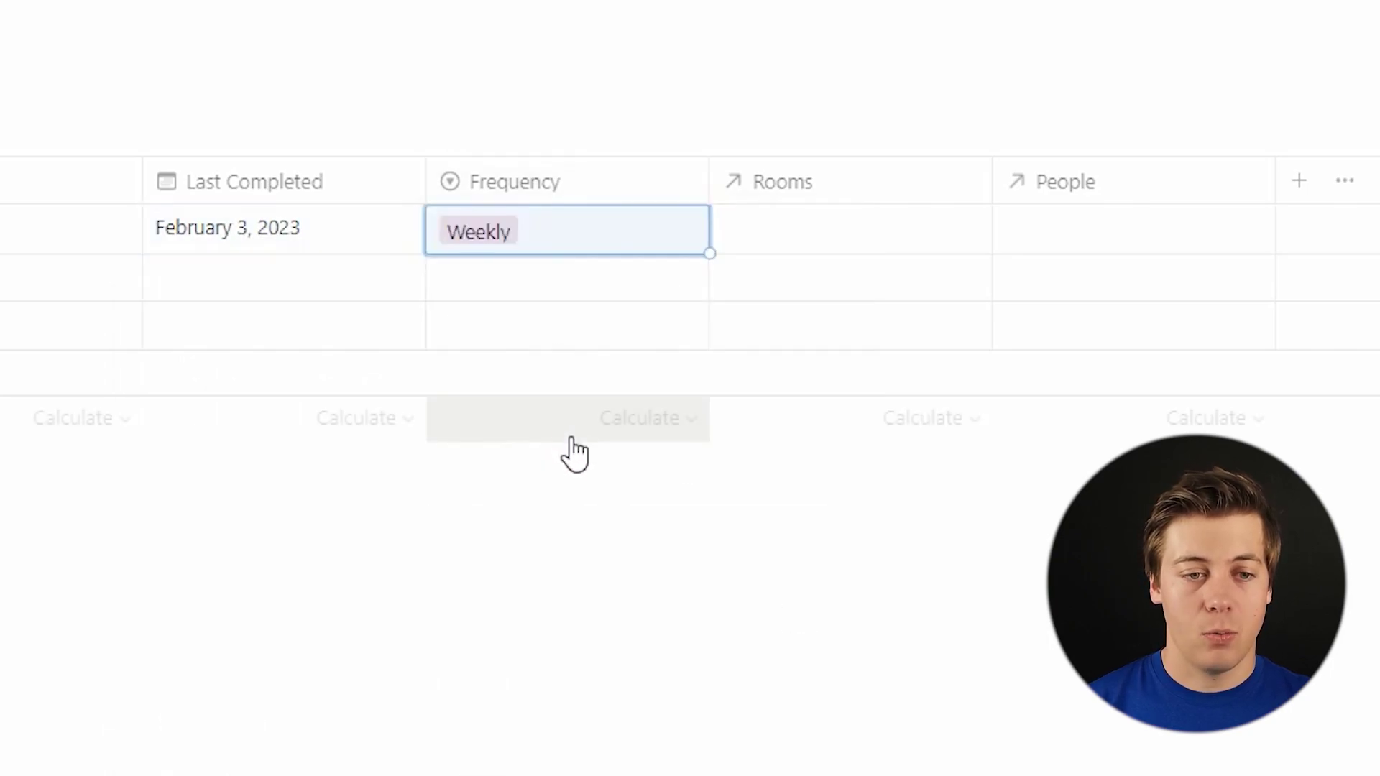
- Link Clean Sheets to Master Bedroom and assign it to a person
click(824, 237)
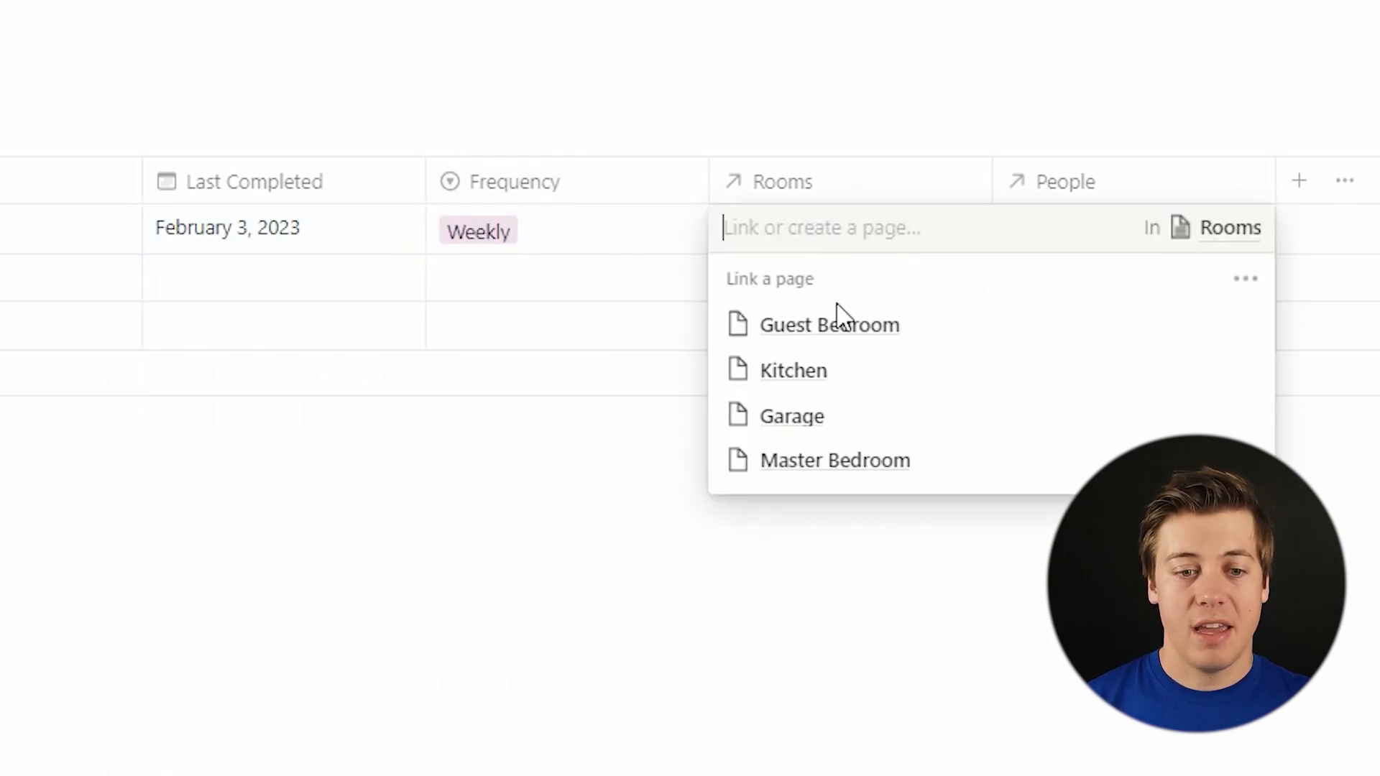
click(850, 460)
click(1011, 670)
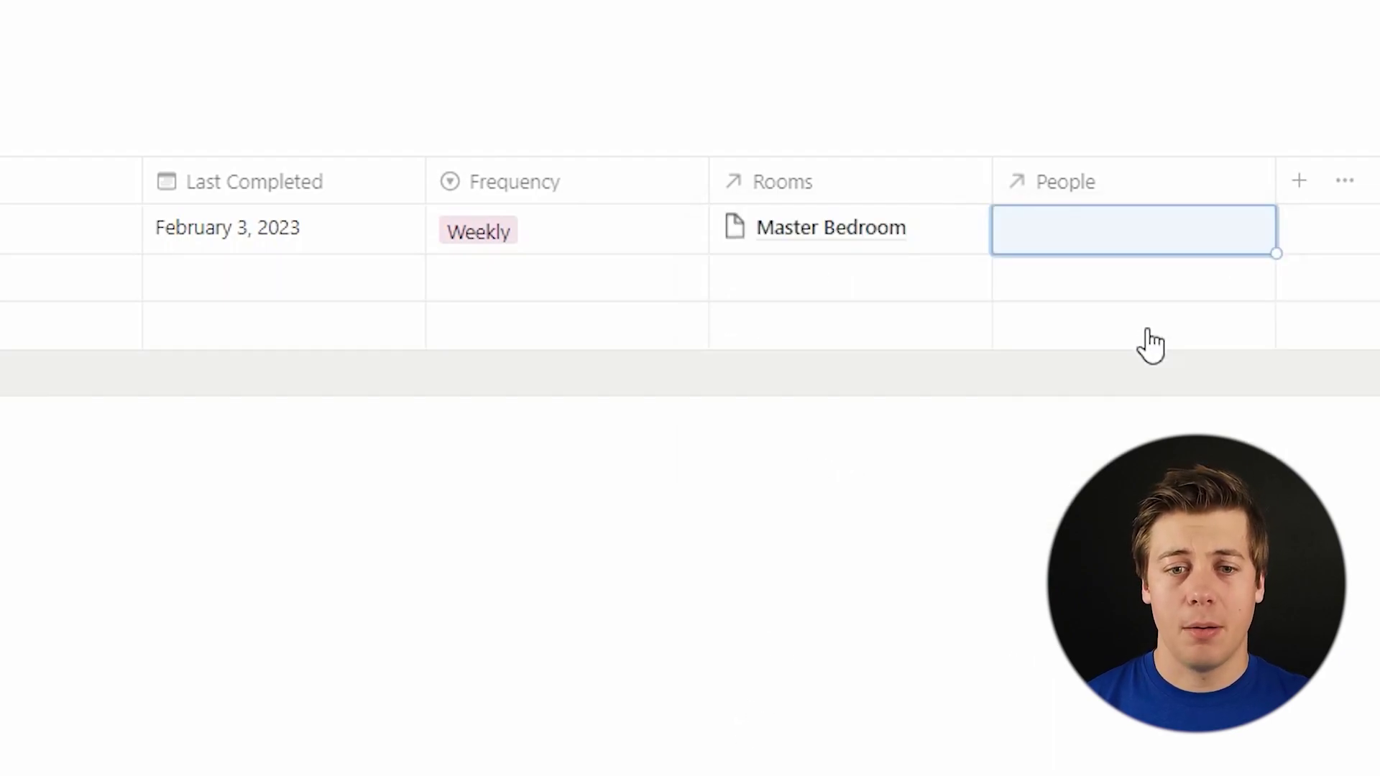
click(1155, 231)
click(1063, 370)
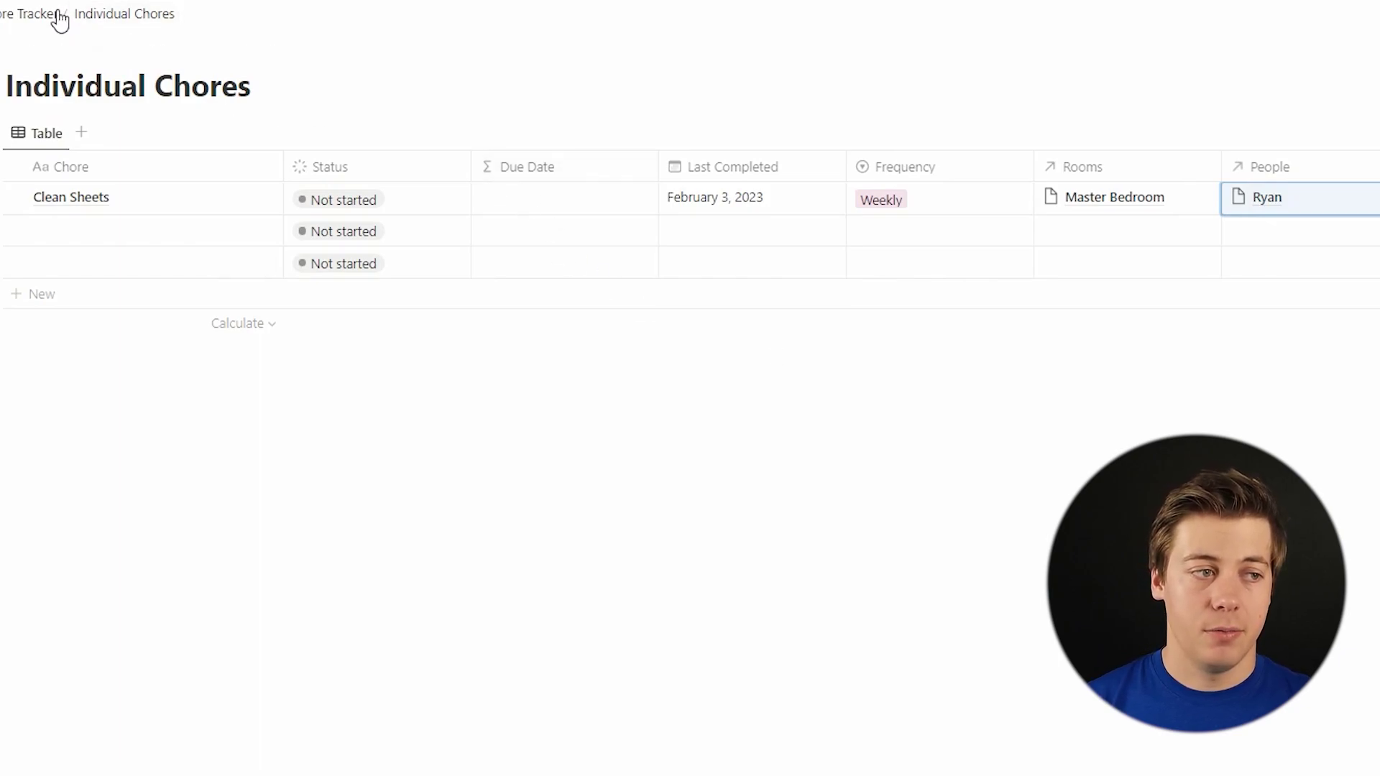
click(31, 15)
- Check Clean Sheets in the Rooms and People databases, then reopen Individual Chores
click(619, 335)
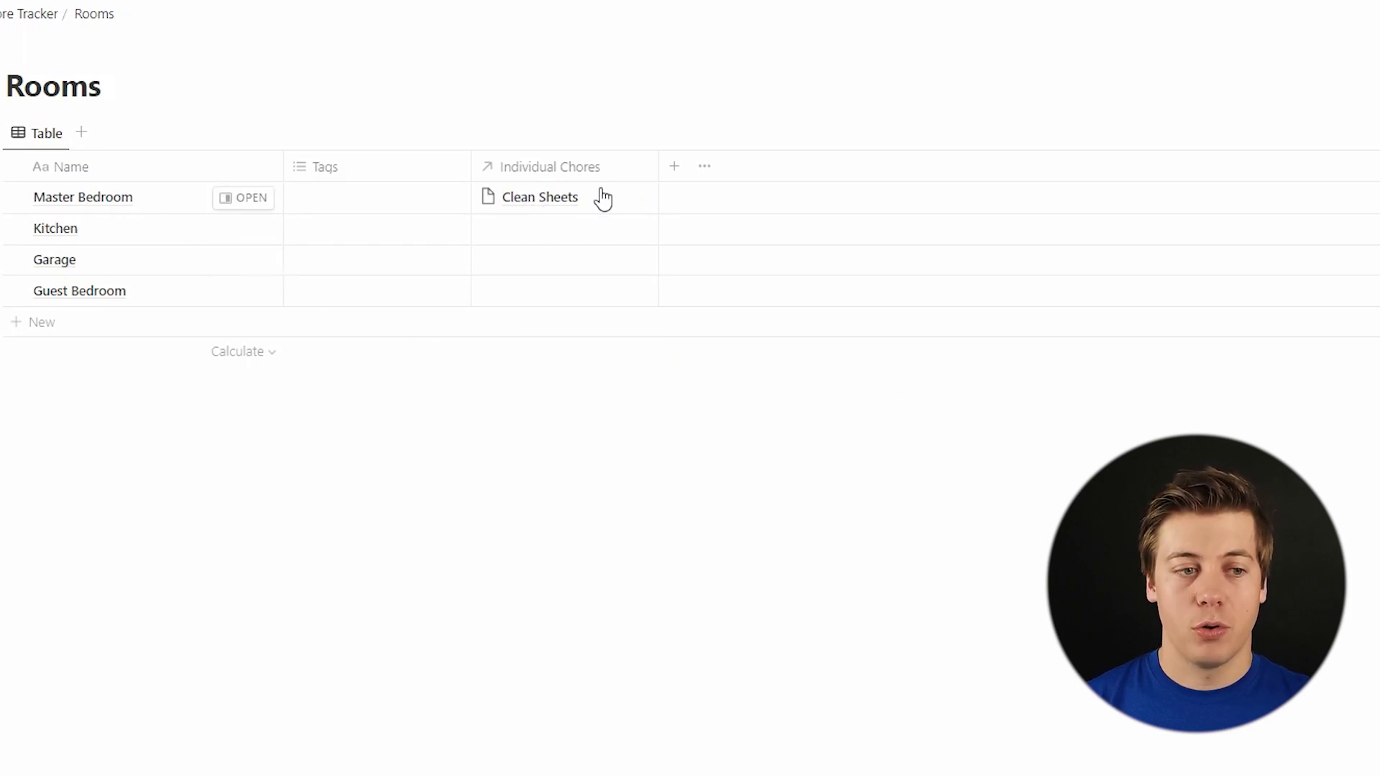
click(3, 14)
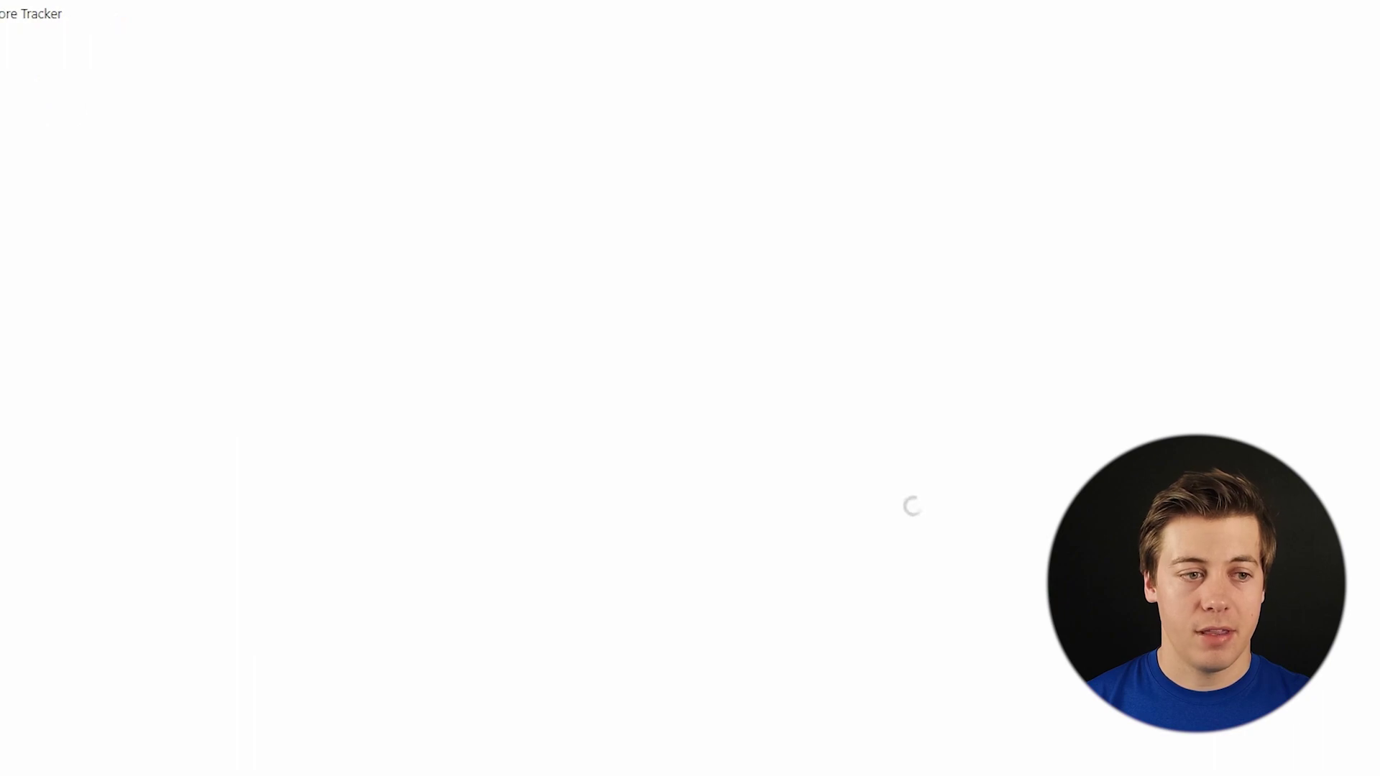
click(626, 364)
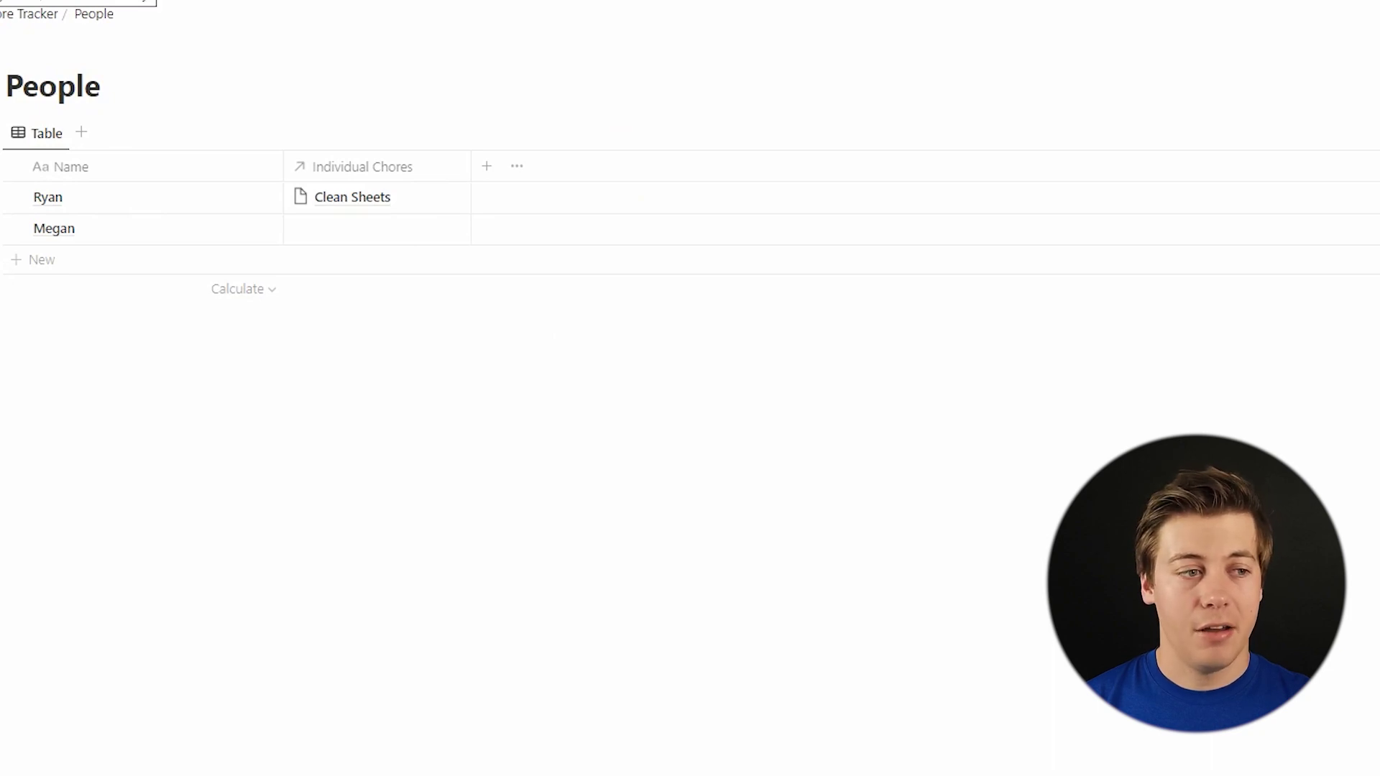
click(28, 14)
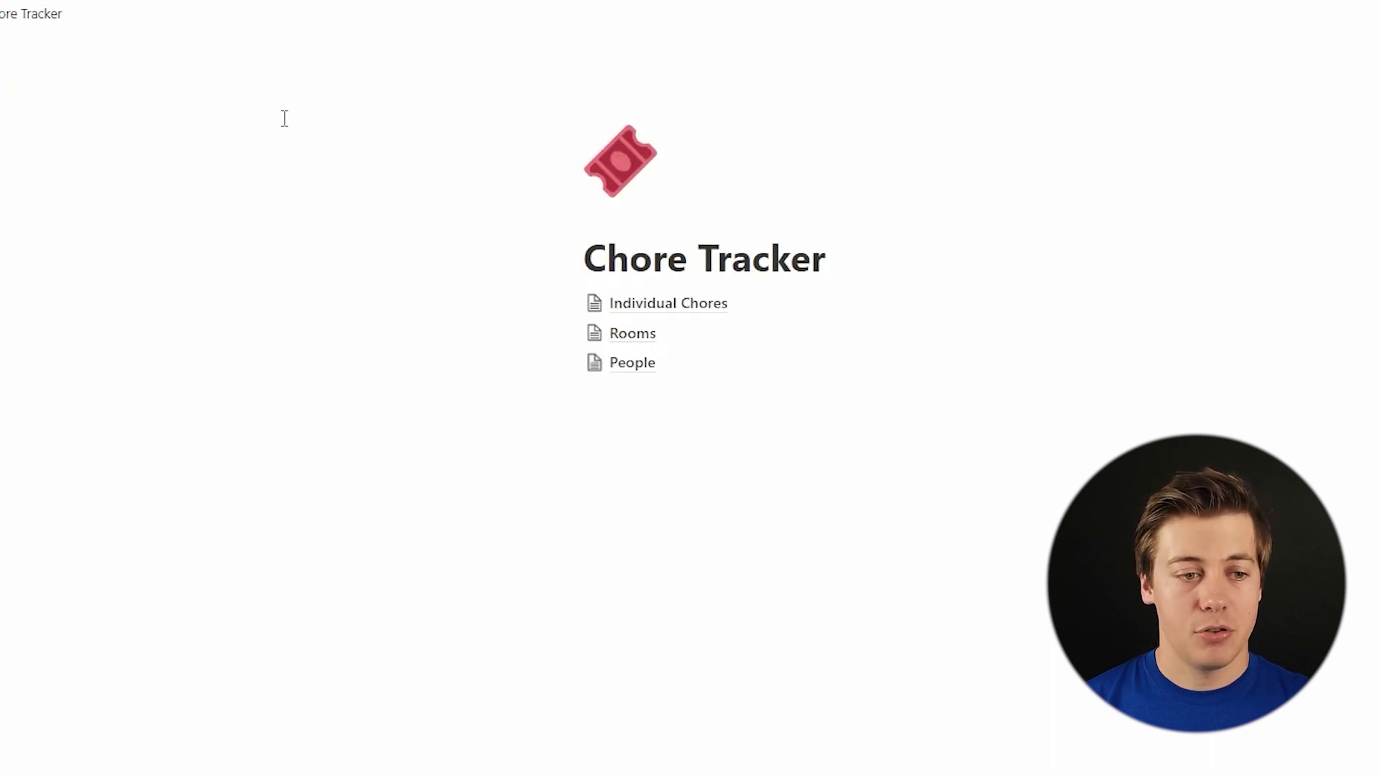
click(651, 302)
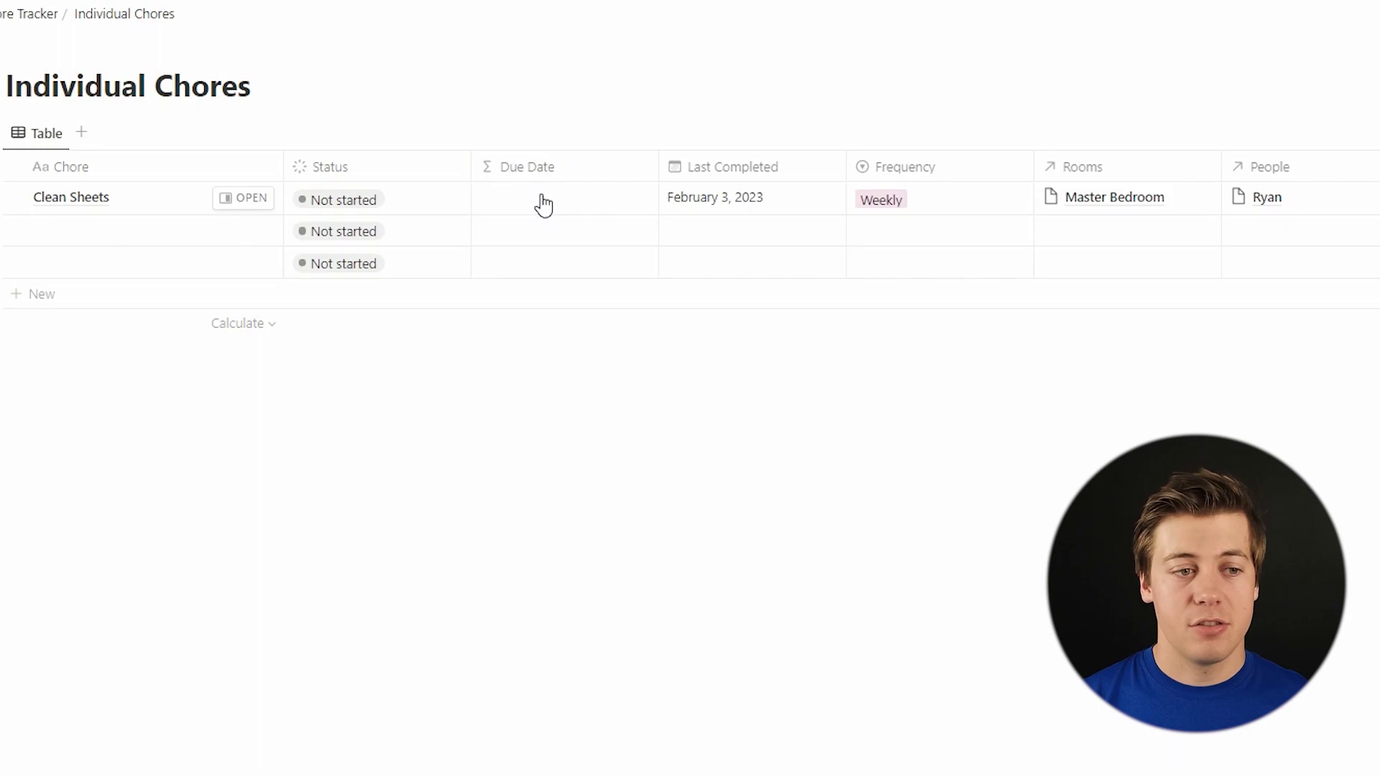
- Review the Clean Sheets Frequency options, then bring up the Due Date formula editor
click(932, 200)
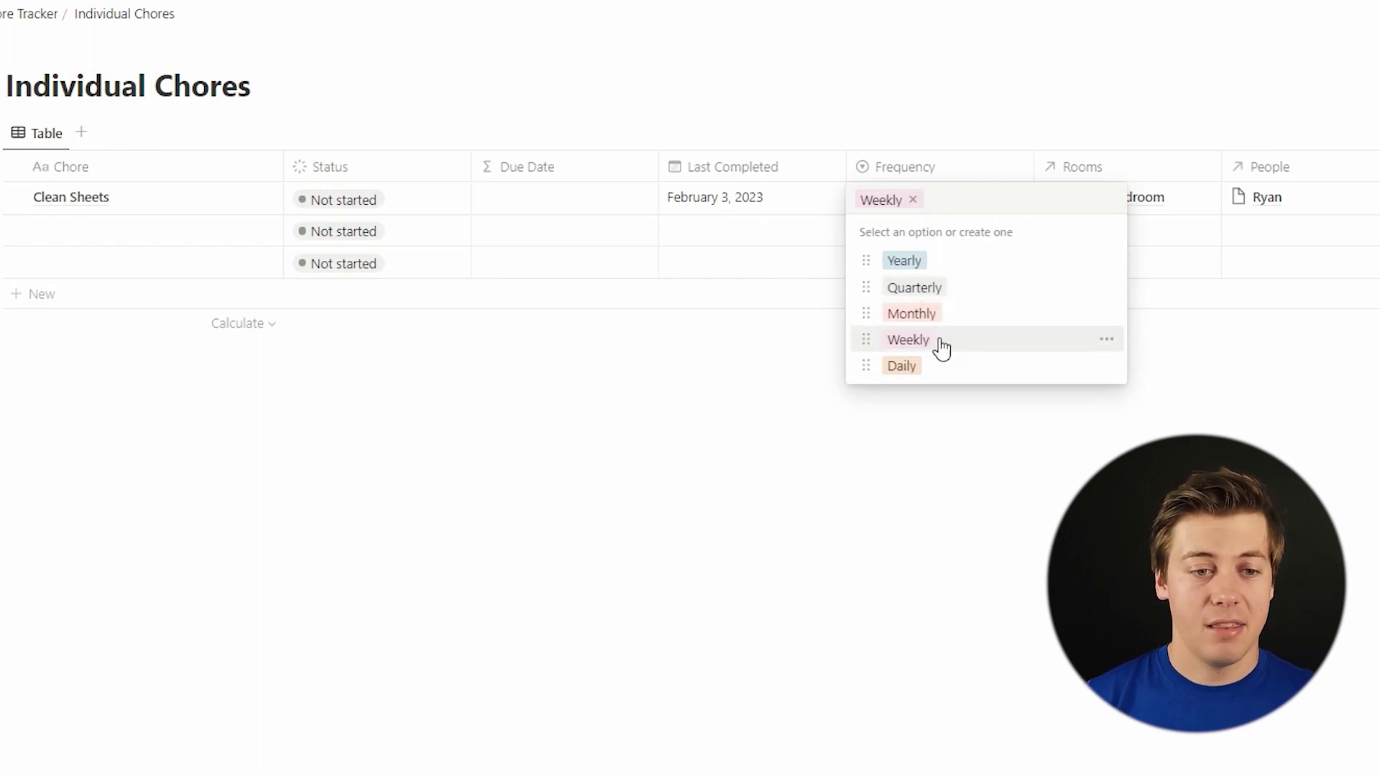
key(Up)
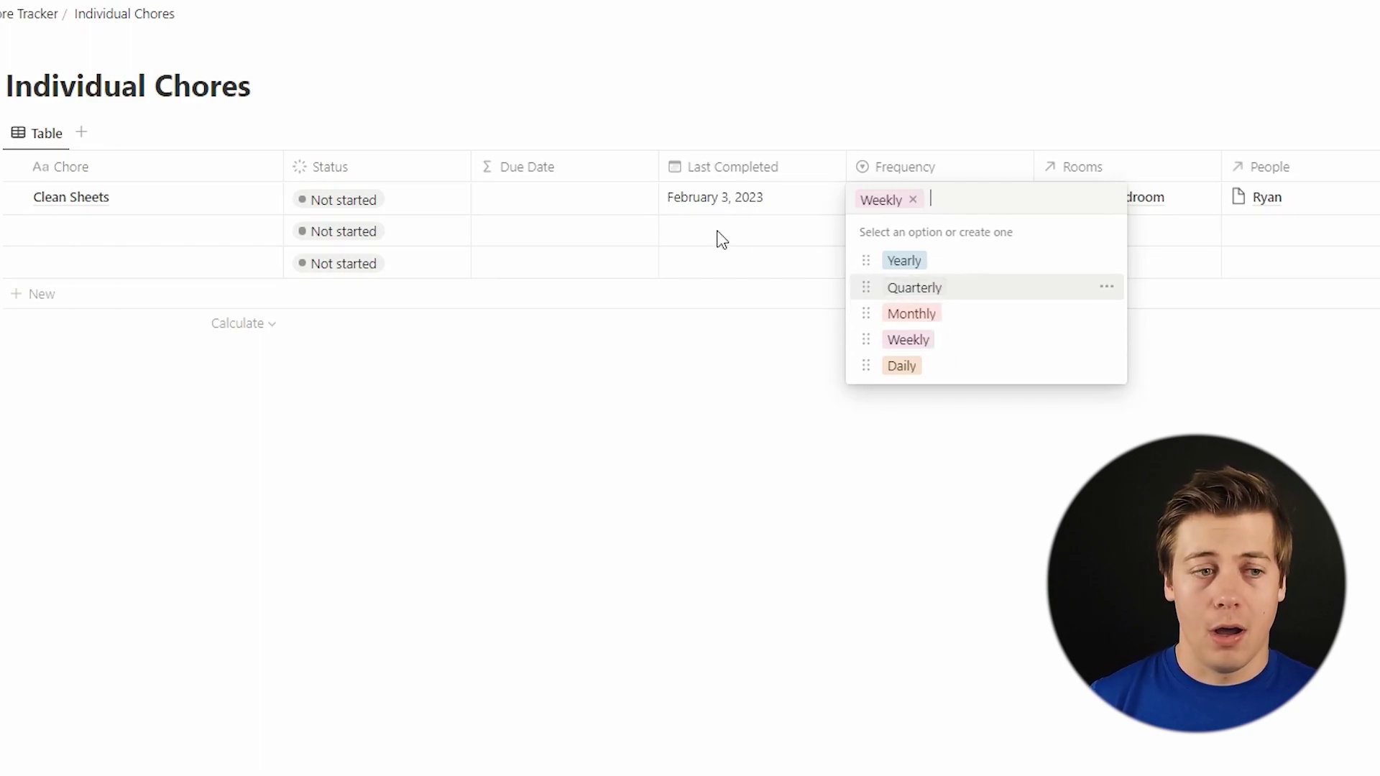
key(Escape)
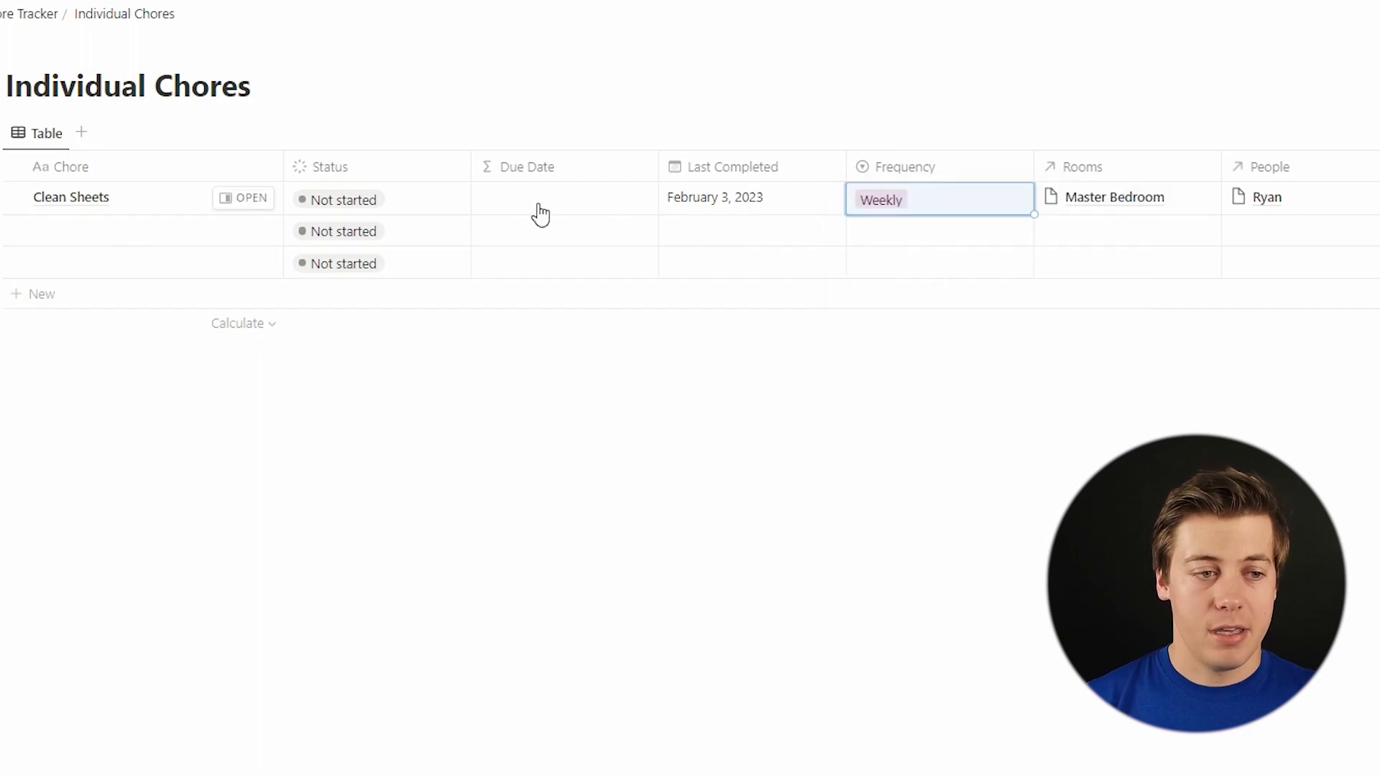
click(537, 204)
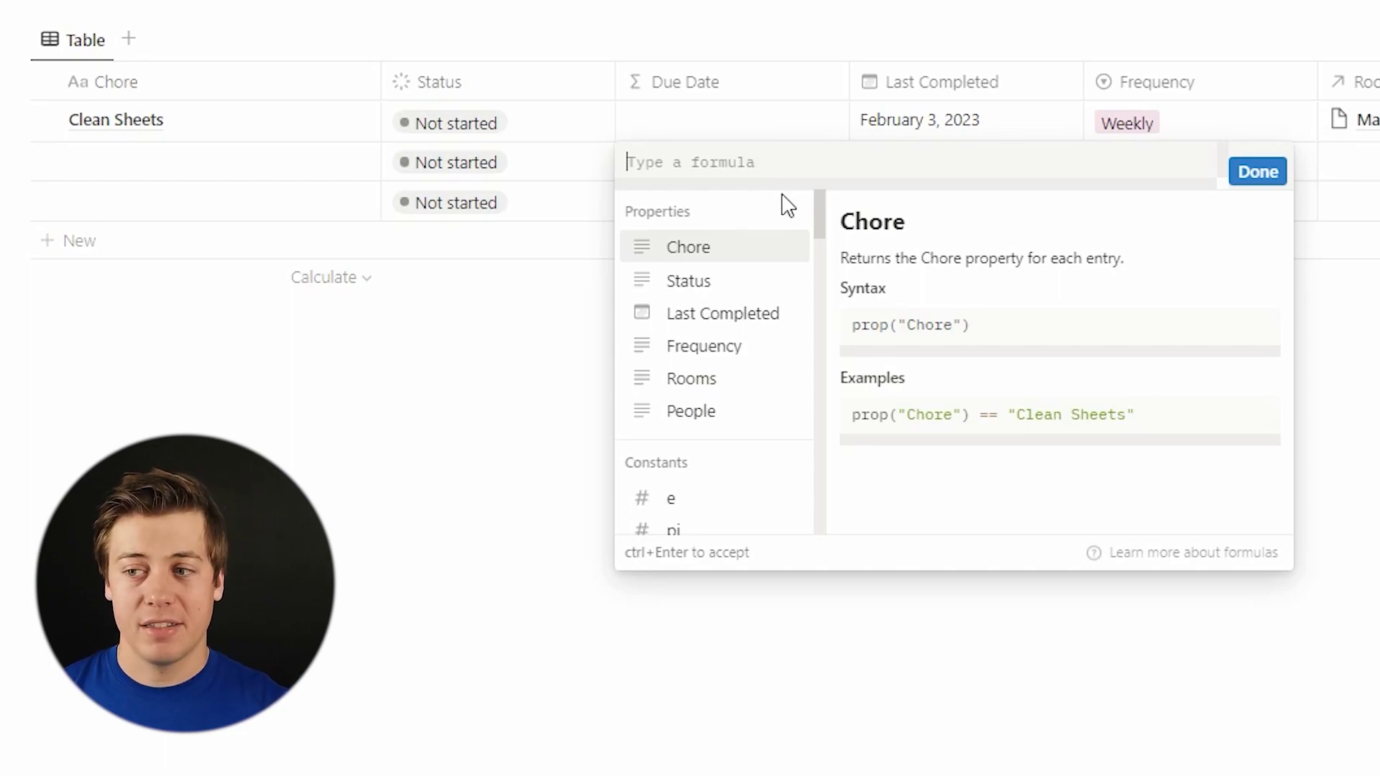
- Enter dateAdd(Last Completed, if(Frequency == 'Daily', 1, 0), in the Due Date formula
text(datea)
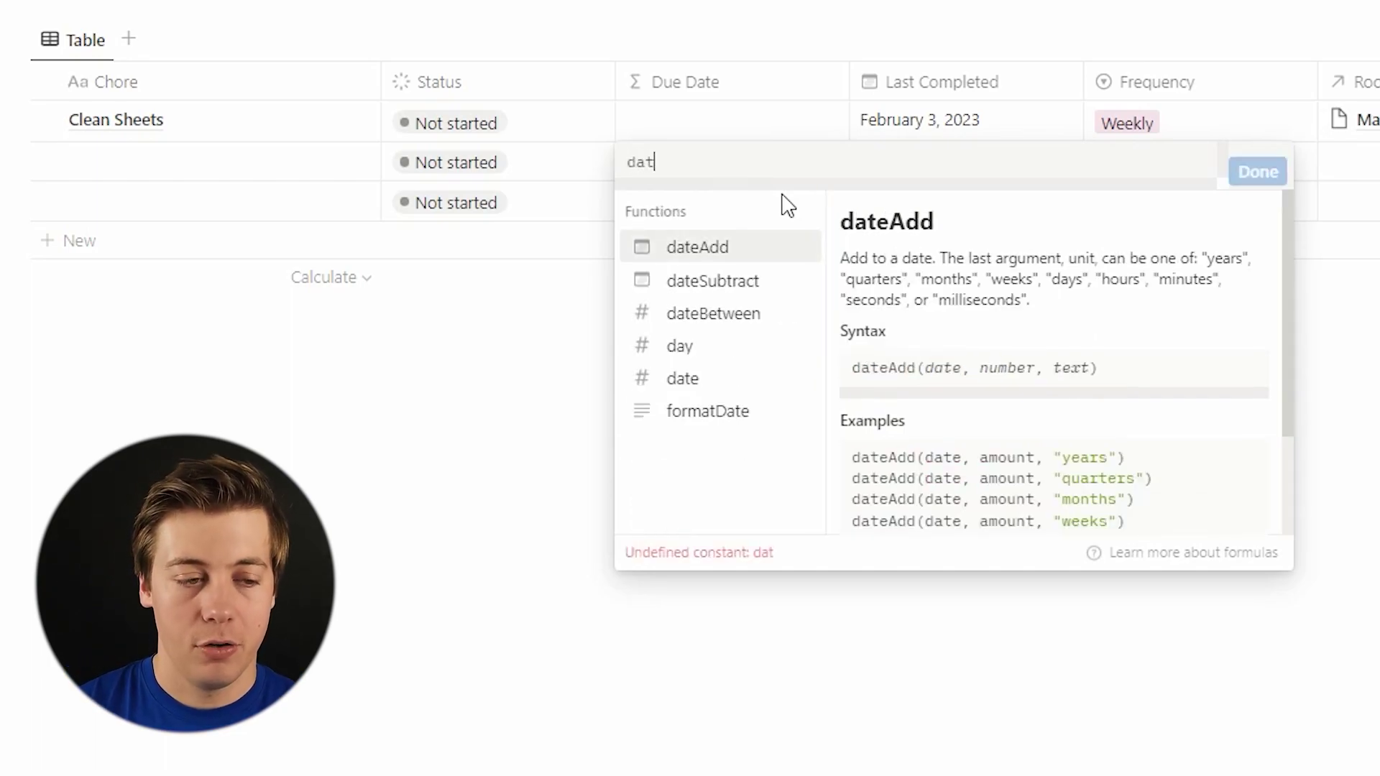
click(751, 250)
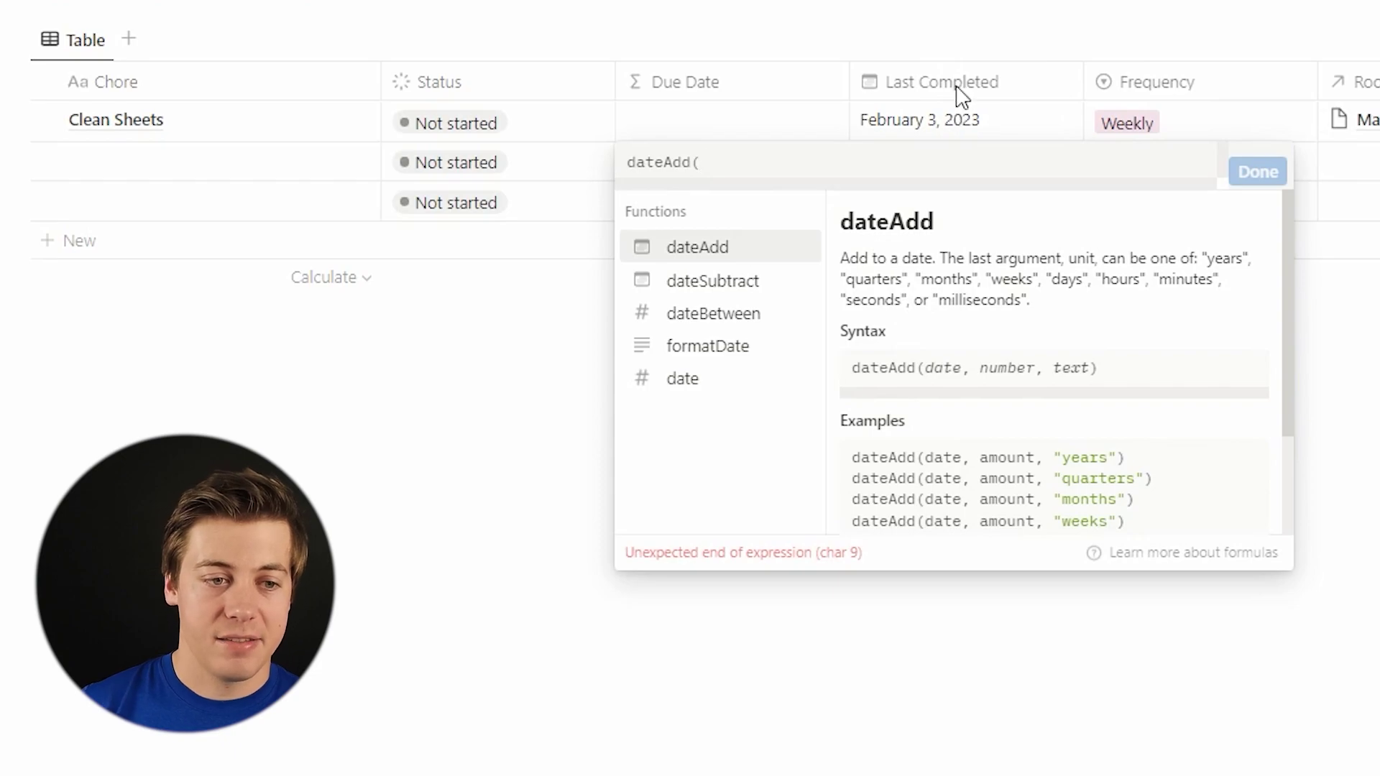
text(prop)
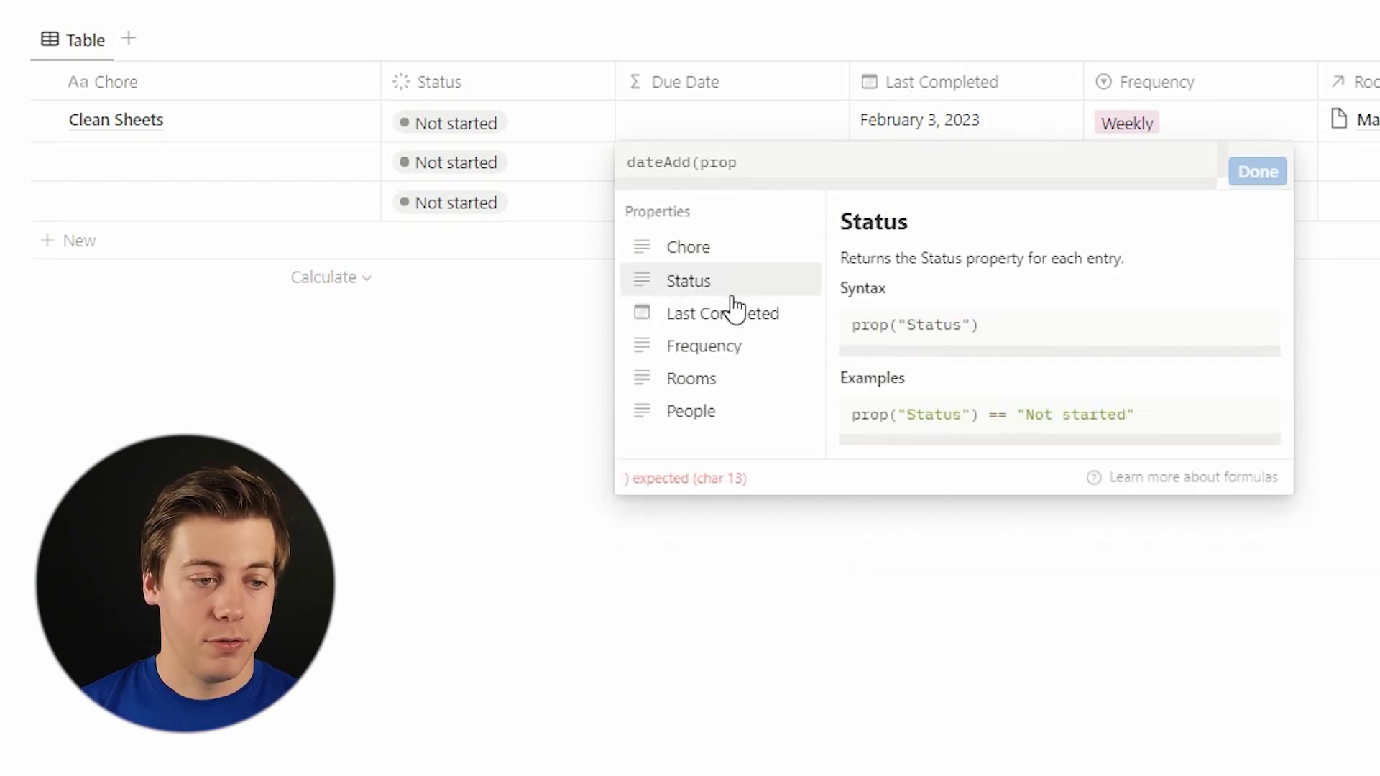
click(736, 316)
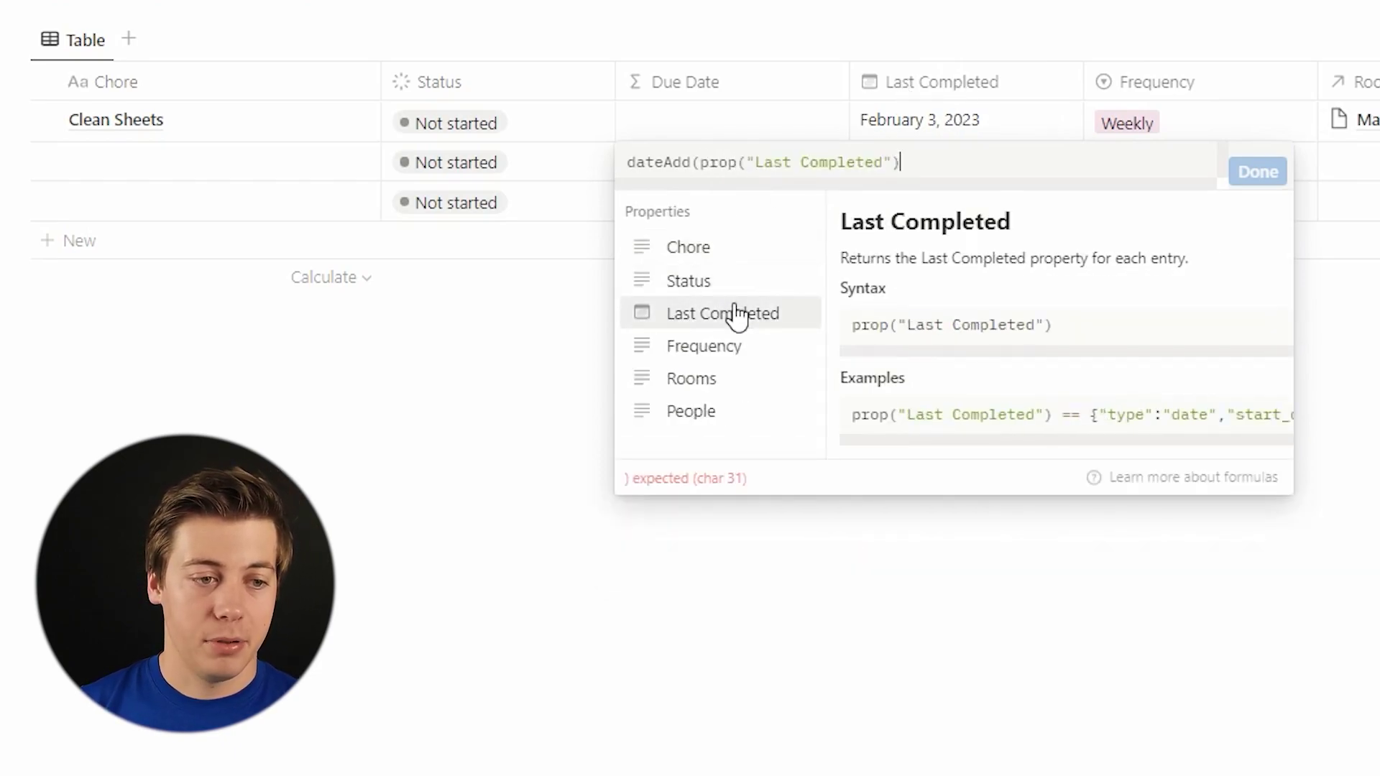
text(, )
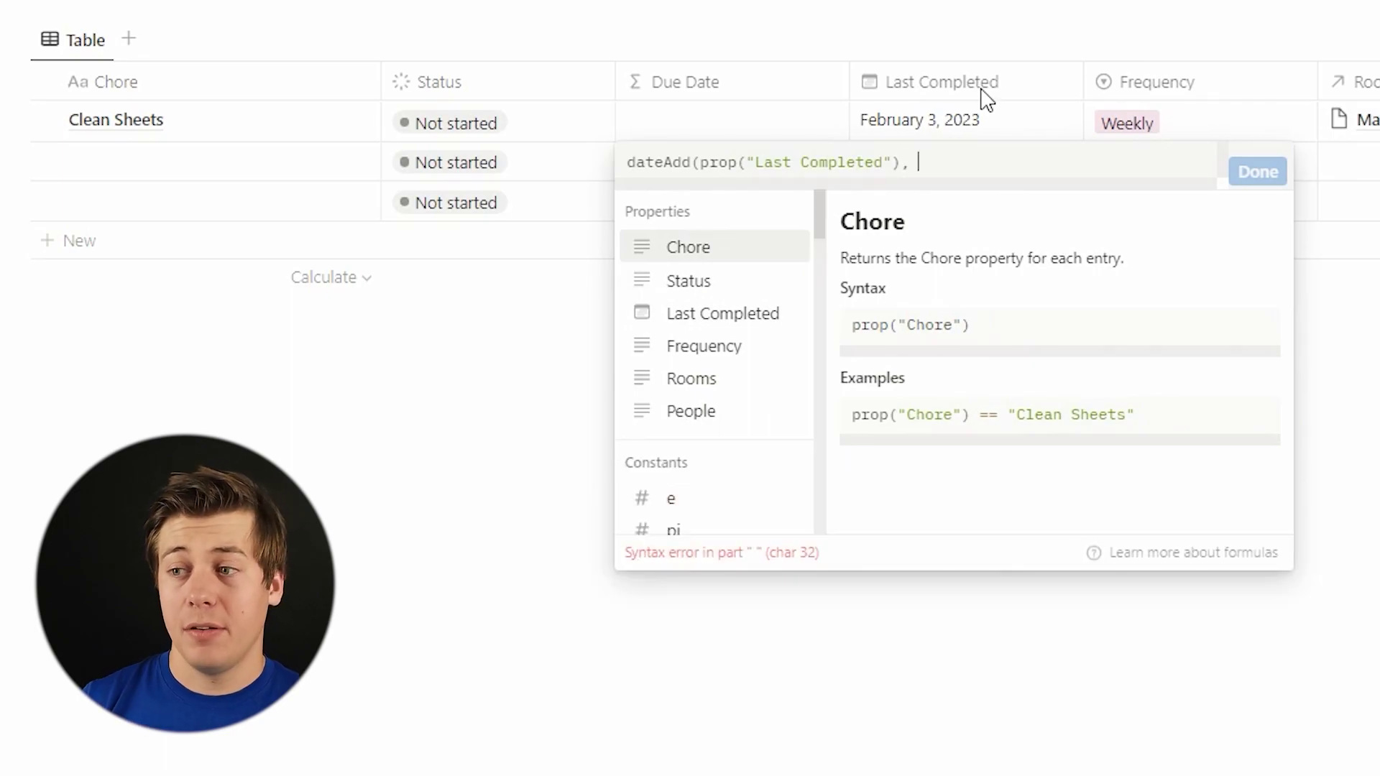
text(if)
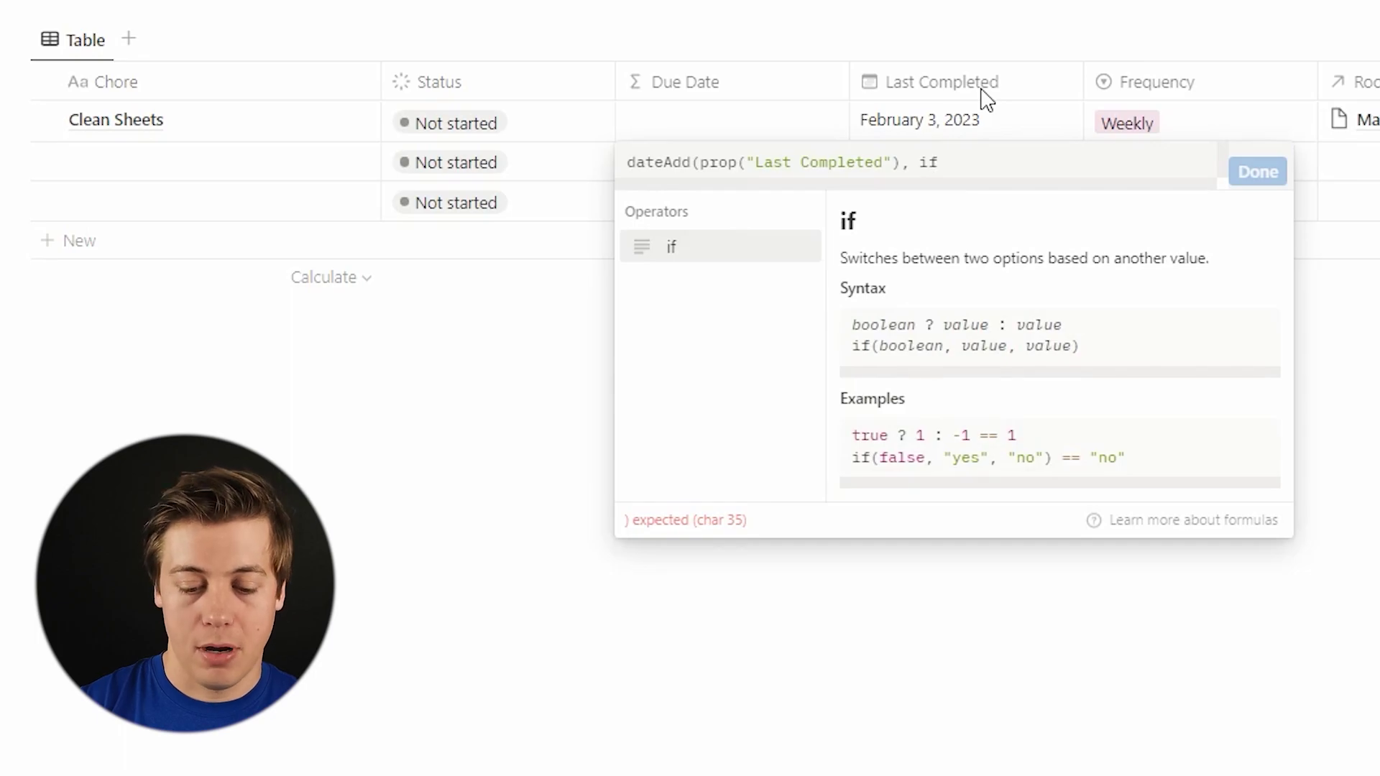
text(()
click(718, 351)
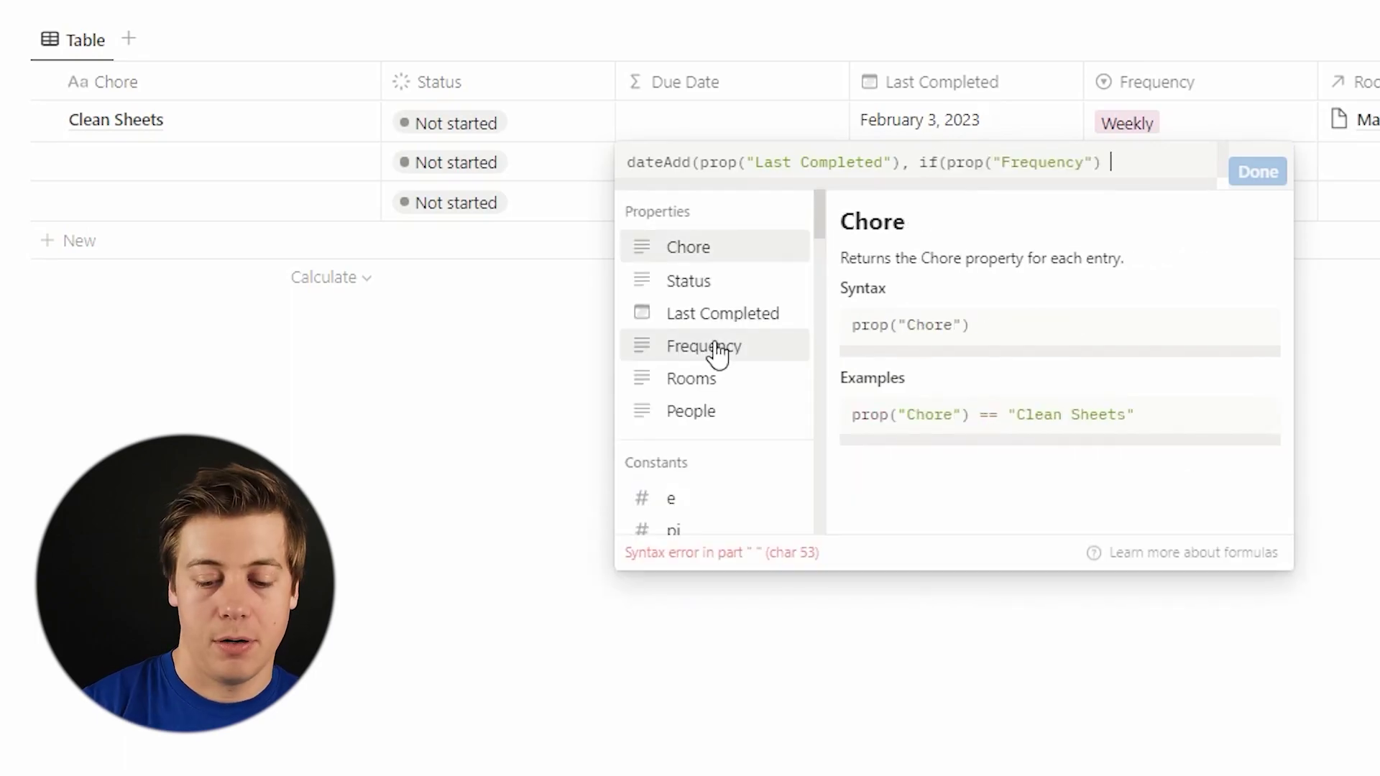
text(==)
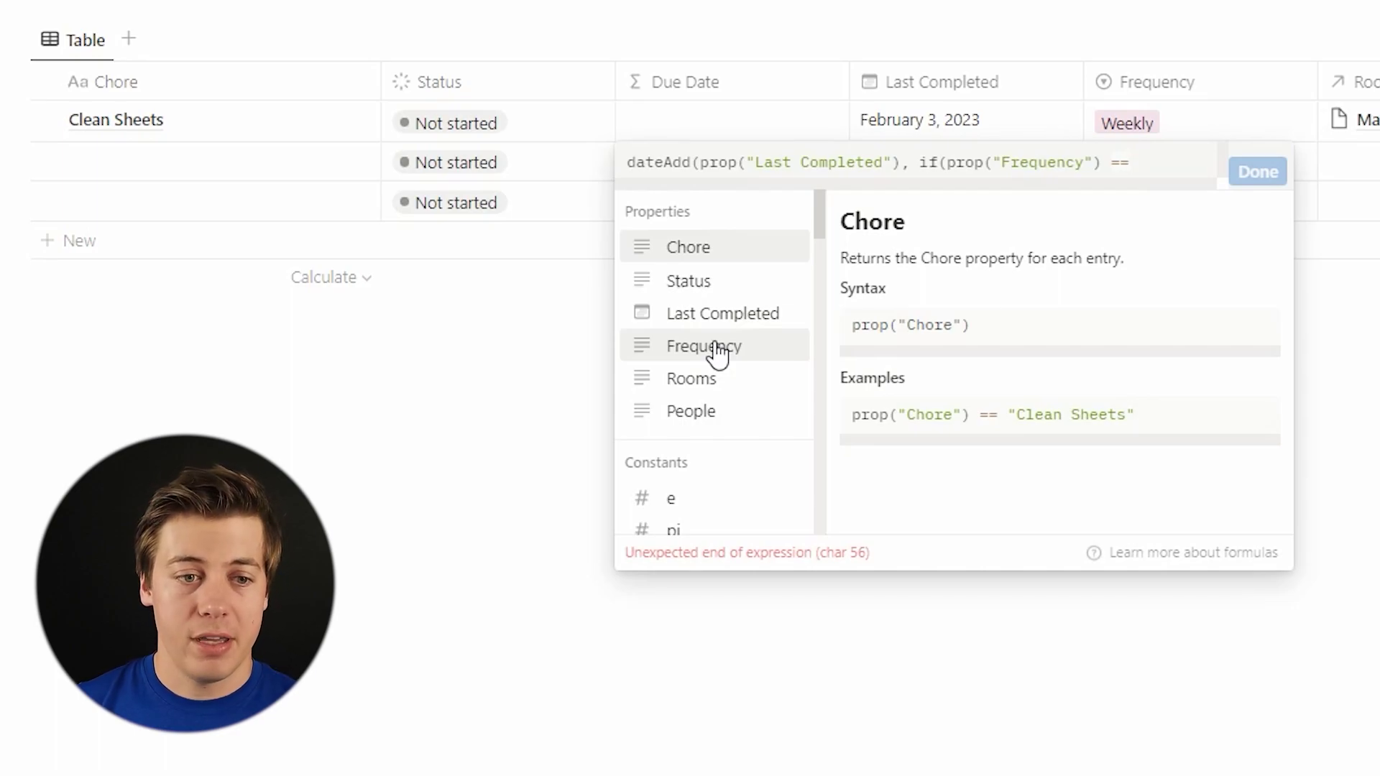
text( 'Daily',)
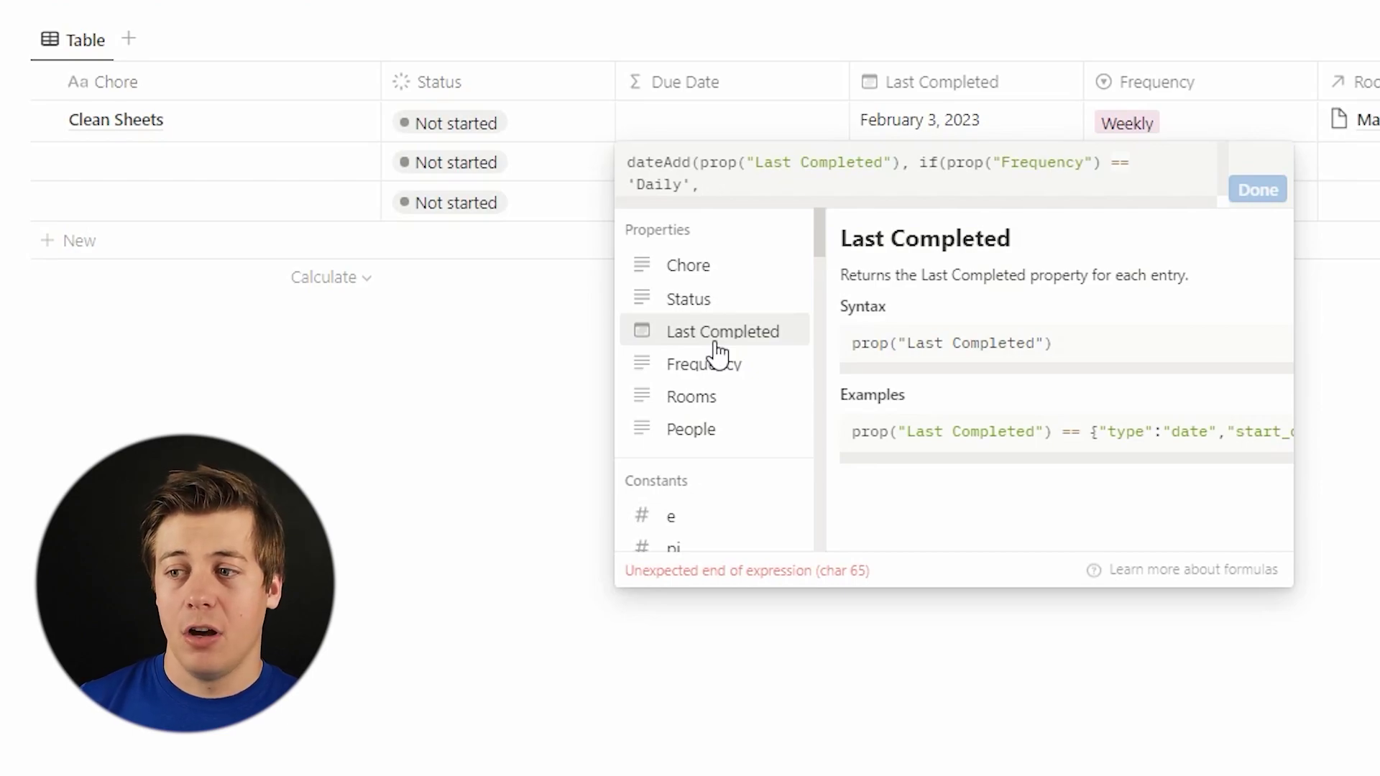
text( 1, 0),)
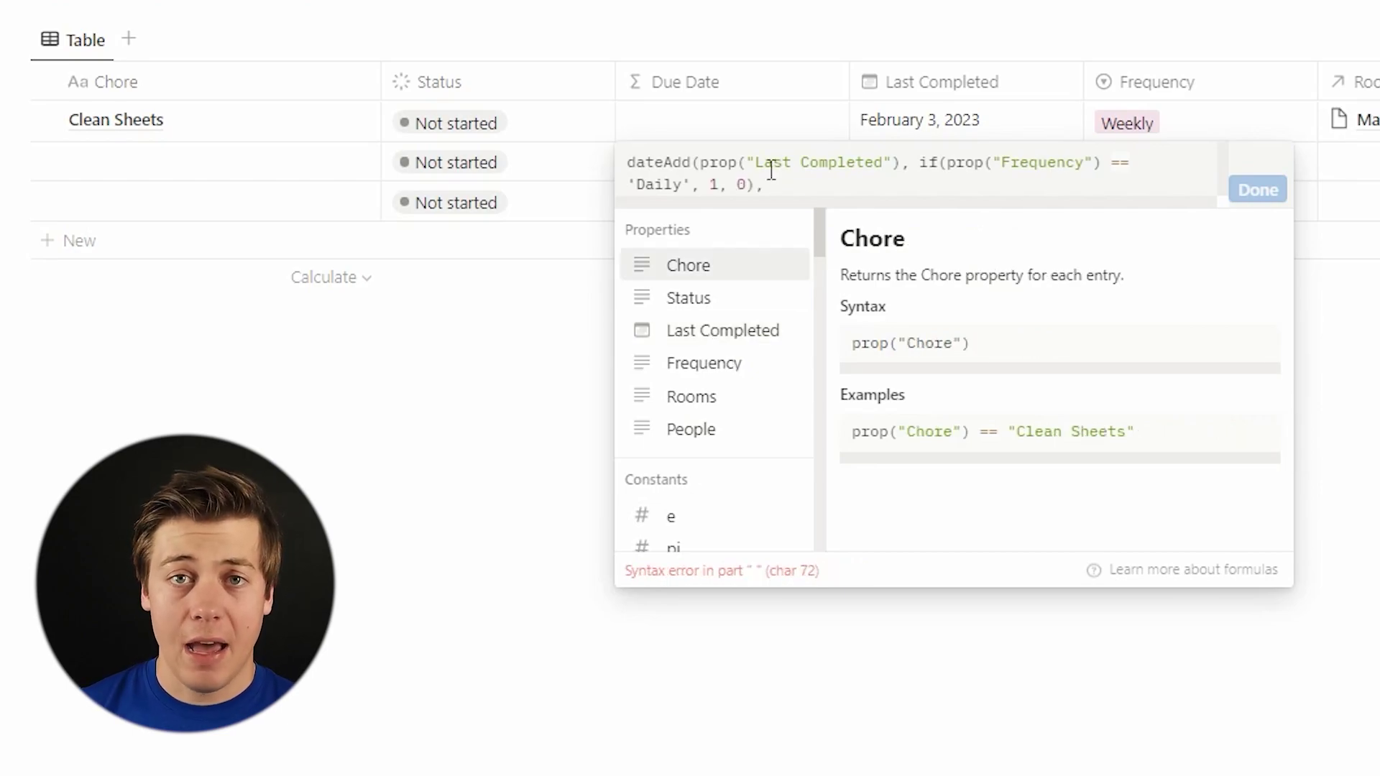
- Finish the formula with the quoted "days" unit and save it
double_click(714, 185)
click(811, 194)
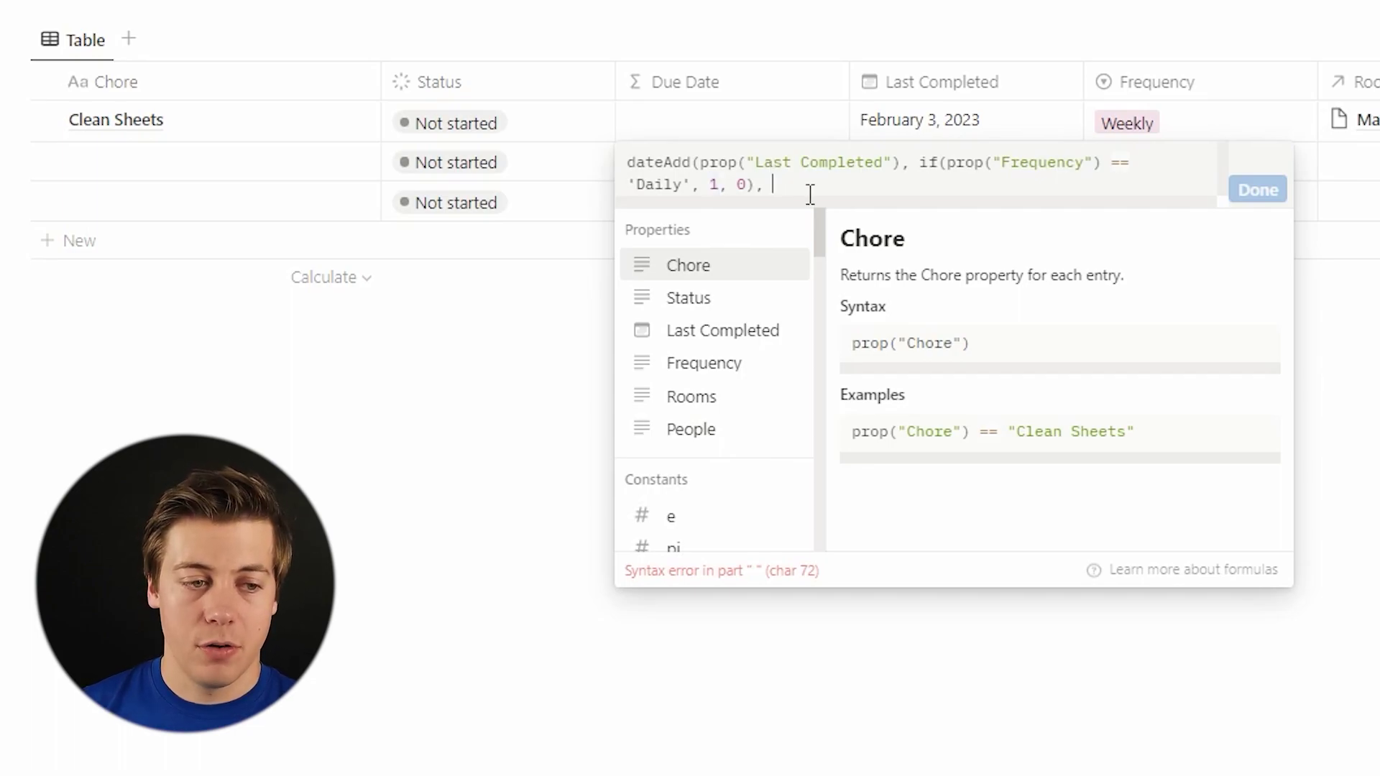
text(days)
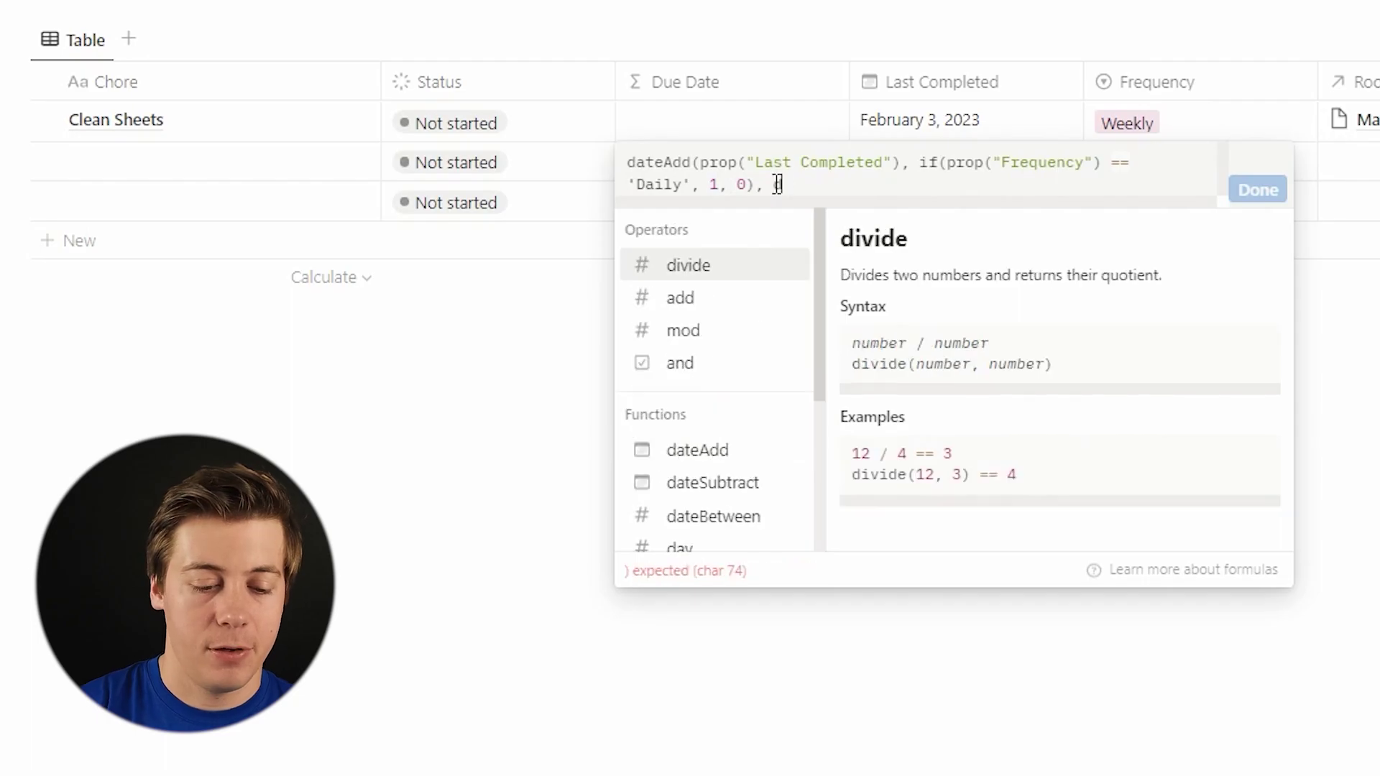
key(BackSpace)
key(BackSpace)
key(BackSpace)
key(BackSpace)
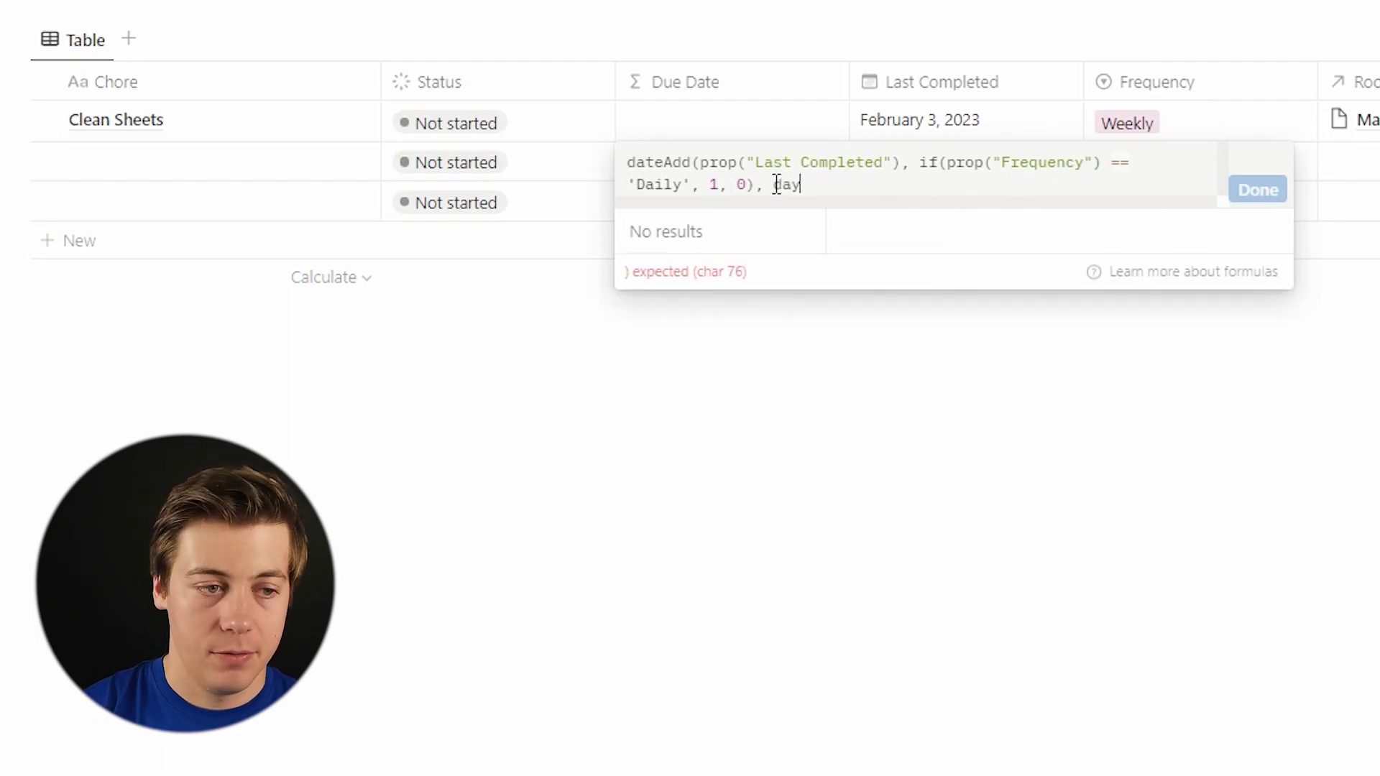
click(654, 162)
scroll(1092, 416, down, 2)
scroll(1103, 429, down, 1)
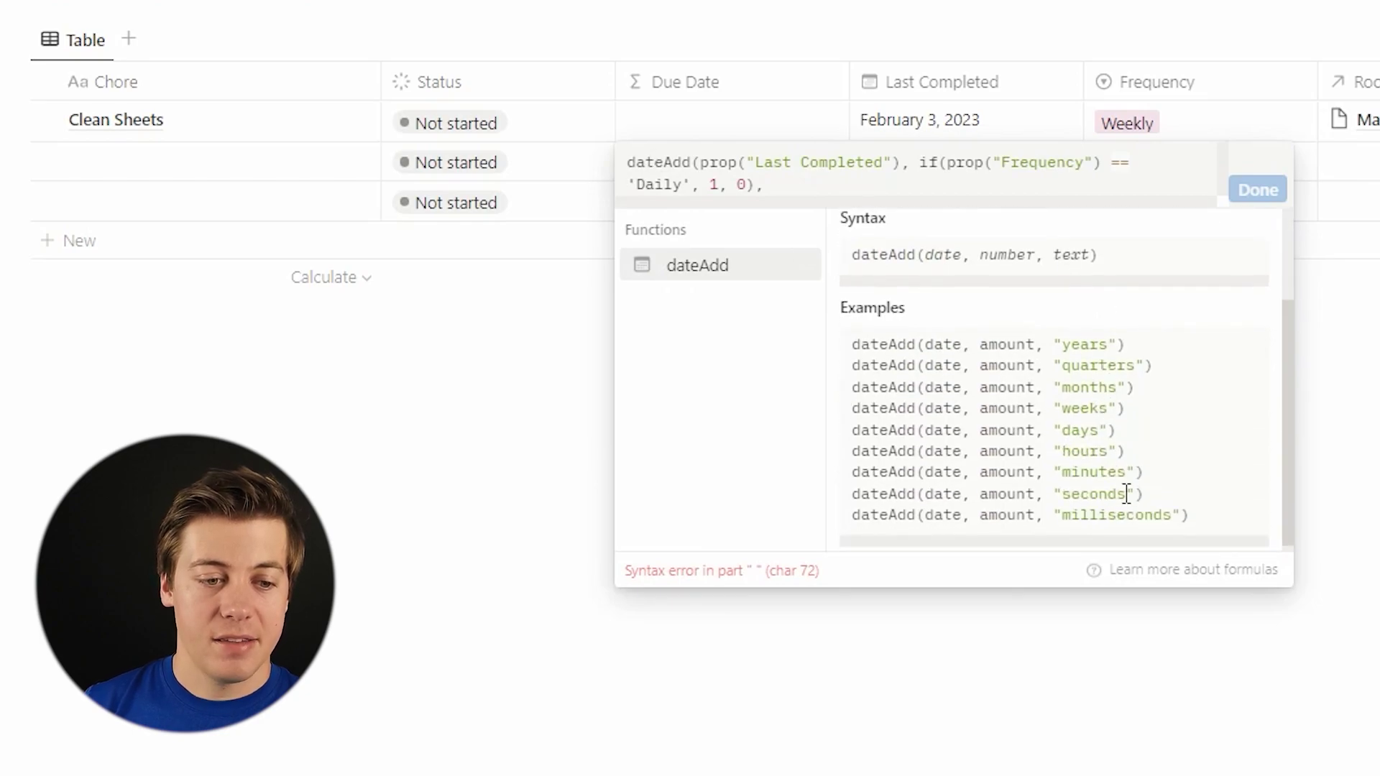
click(837, 184)
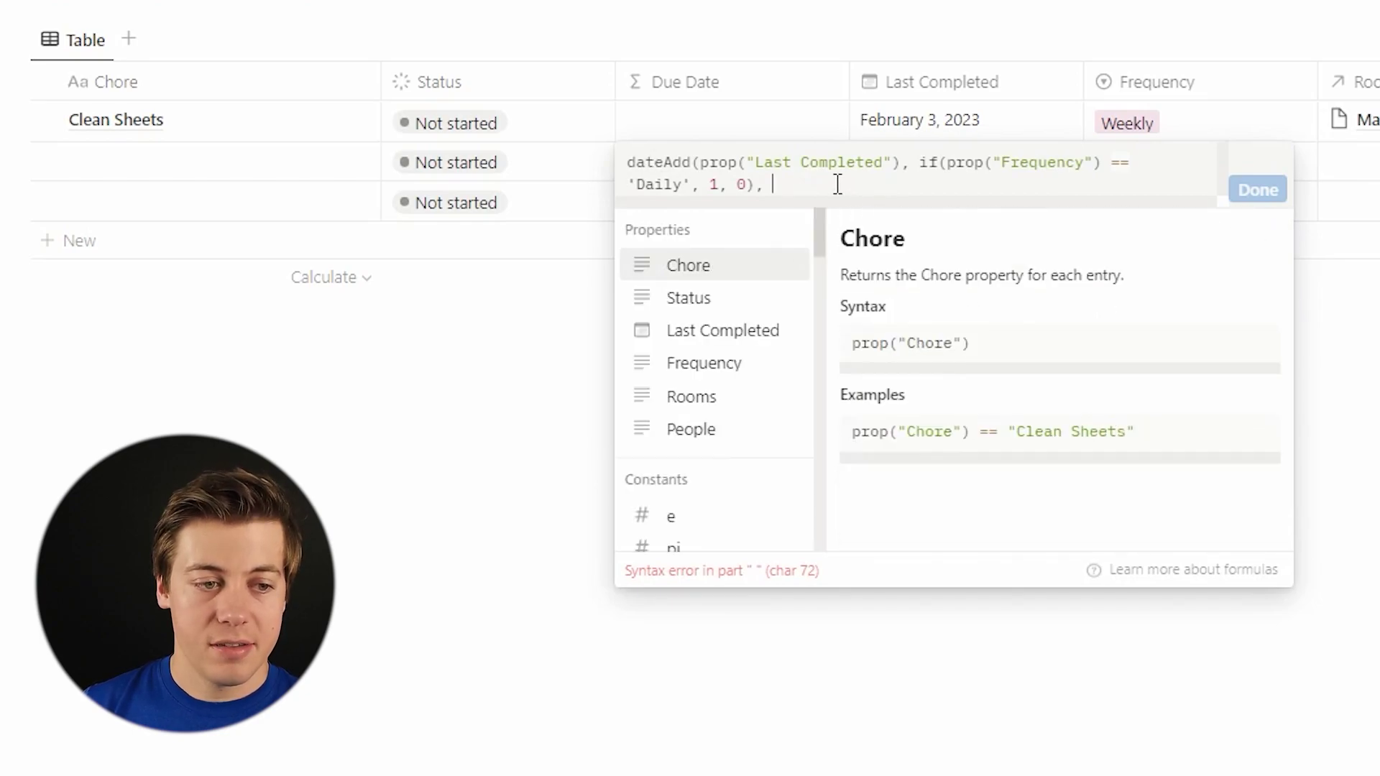
text(")
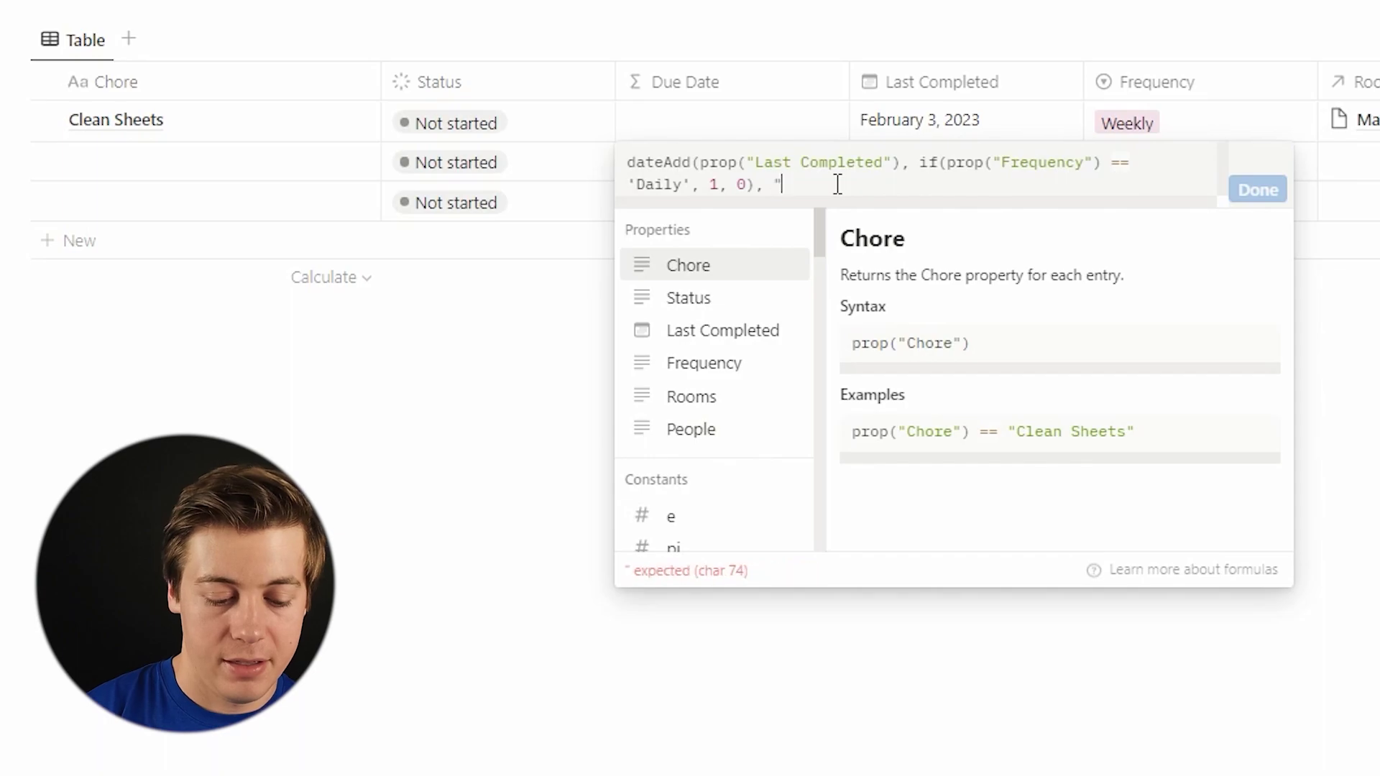
text(days"))
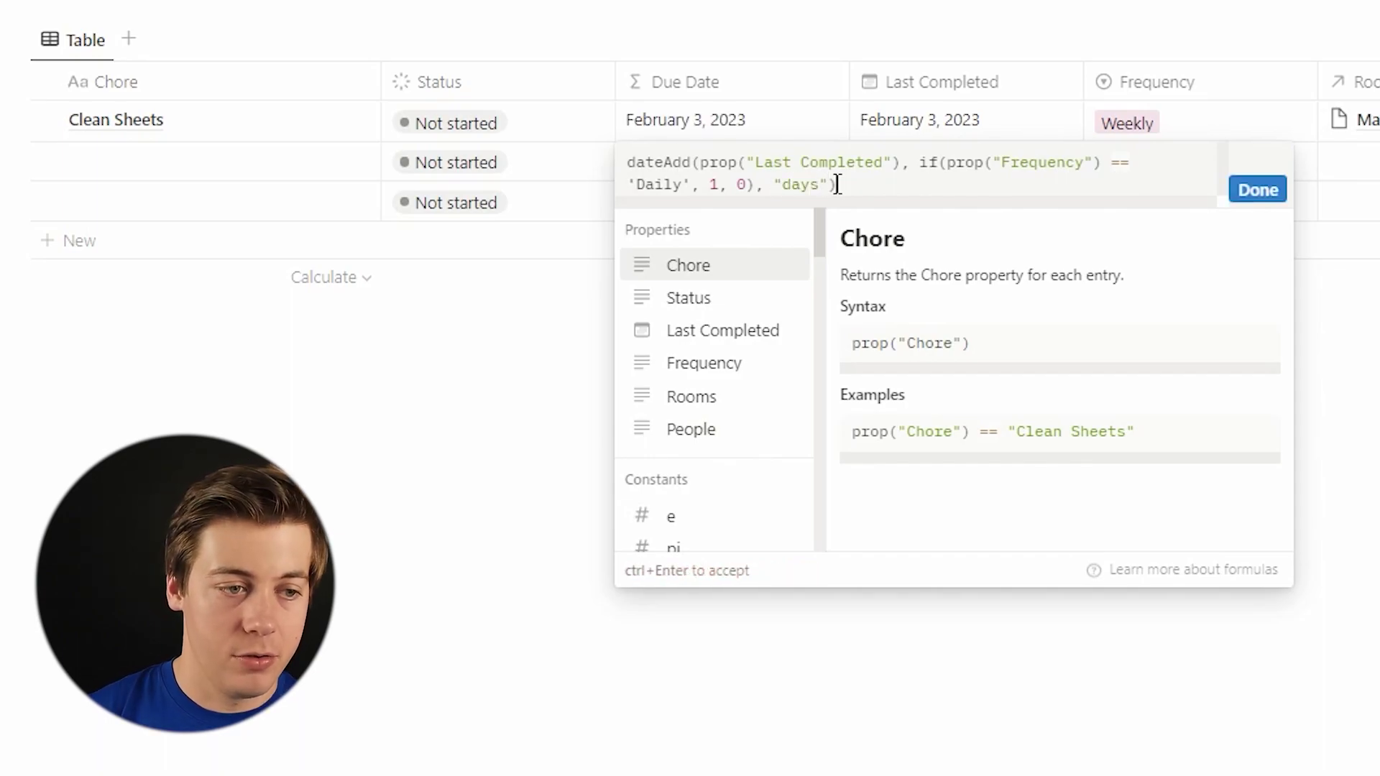
click(1258, 190)
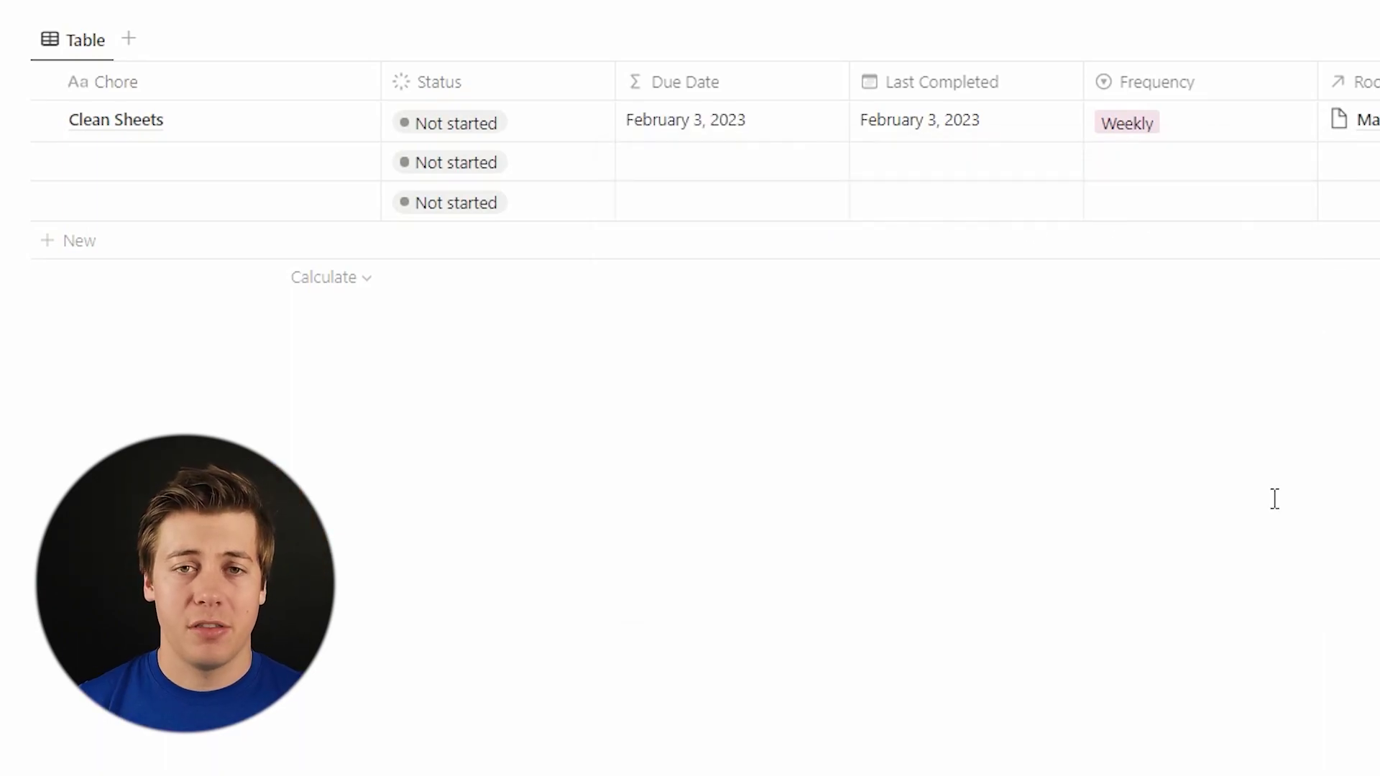
- Cycle Clean Sheets' Frequency through Daily, Weekly, Monthly and Quarterly, ending on Yearly
click(1205, 121)
click(1193, 330)
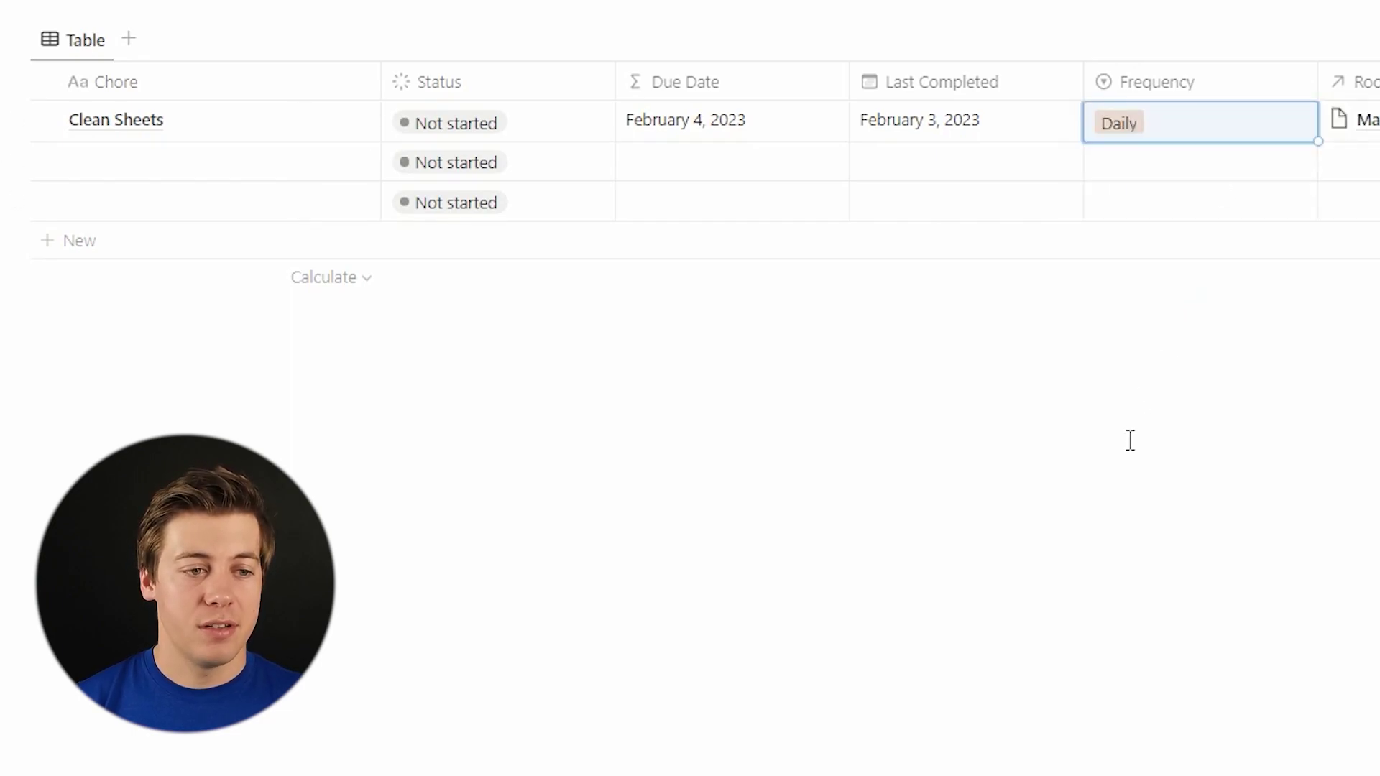
click(1127, 410)
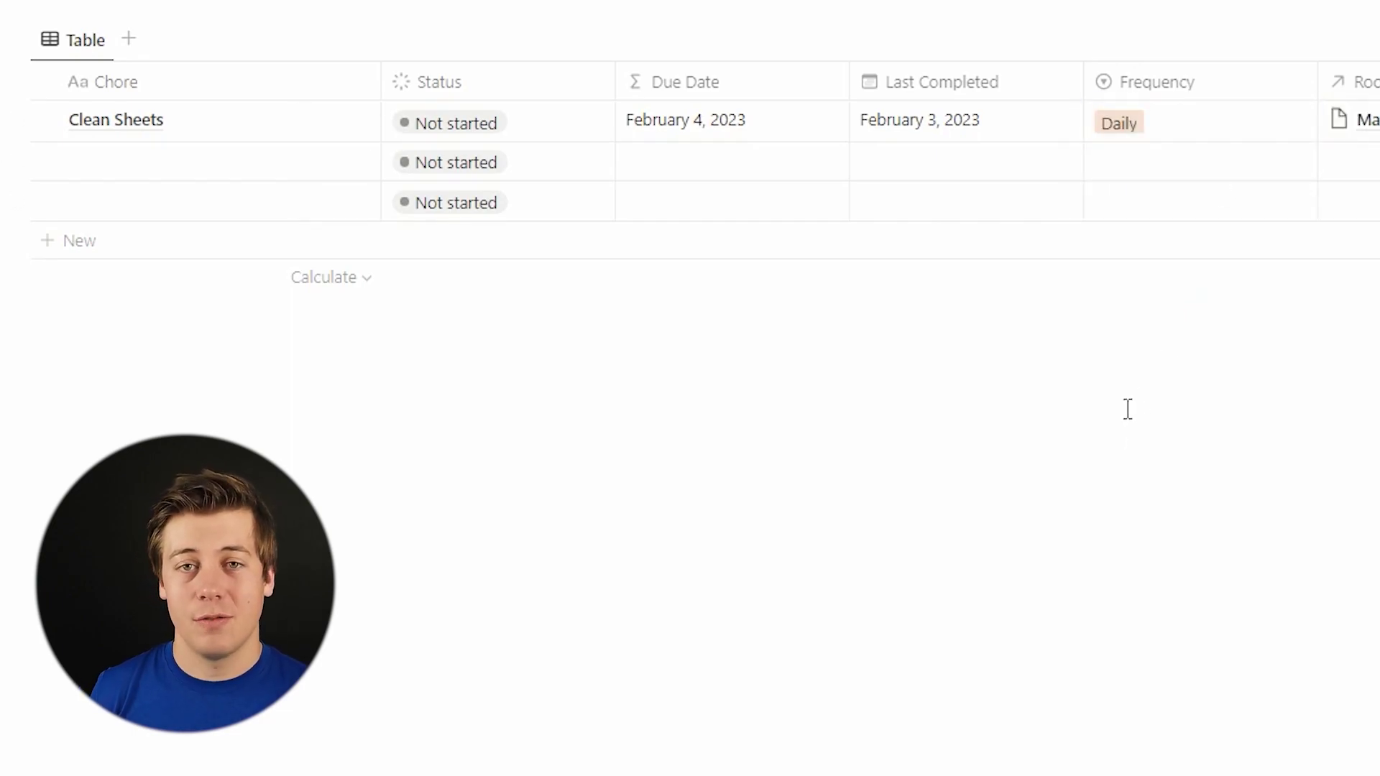
click(1187, 124)
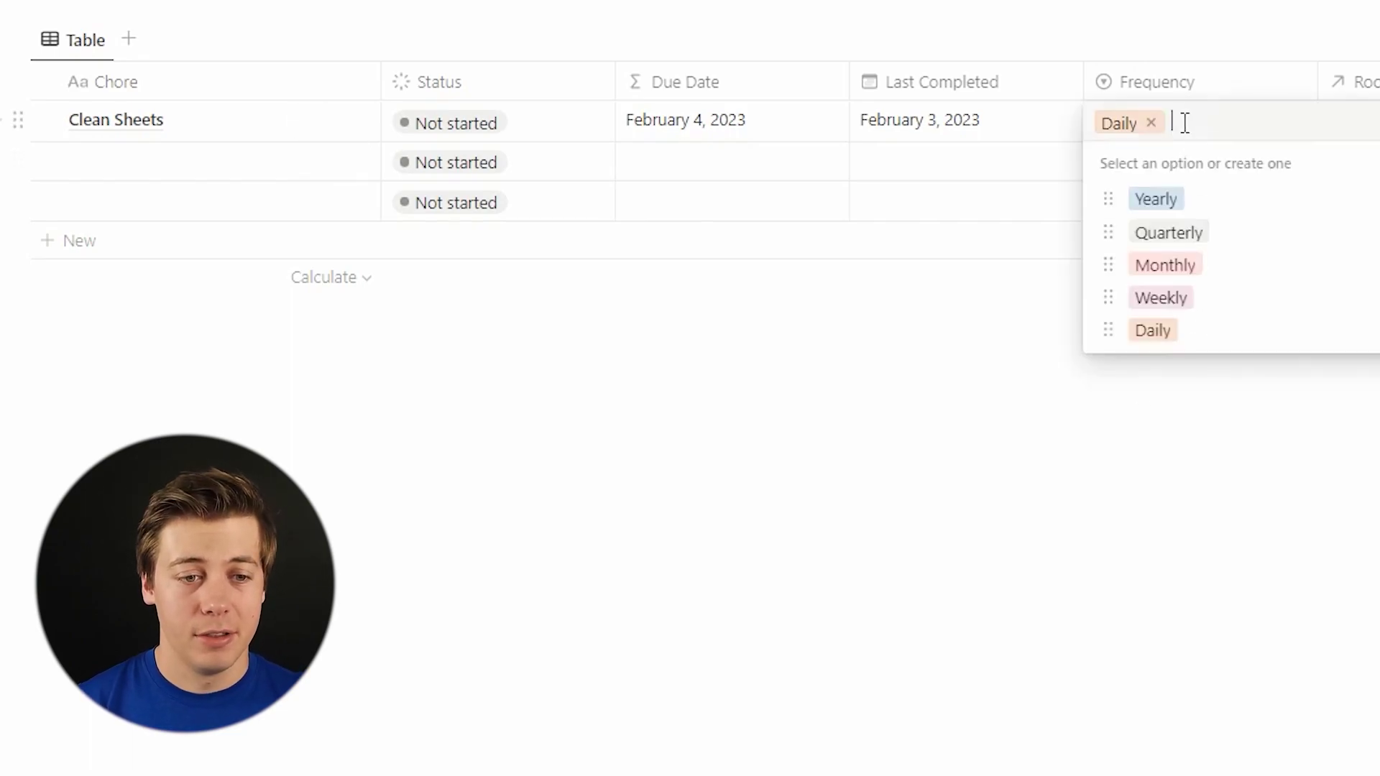
click(1159, 298)
click(1231, 109)
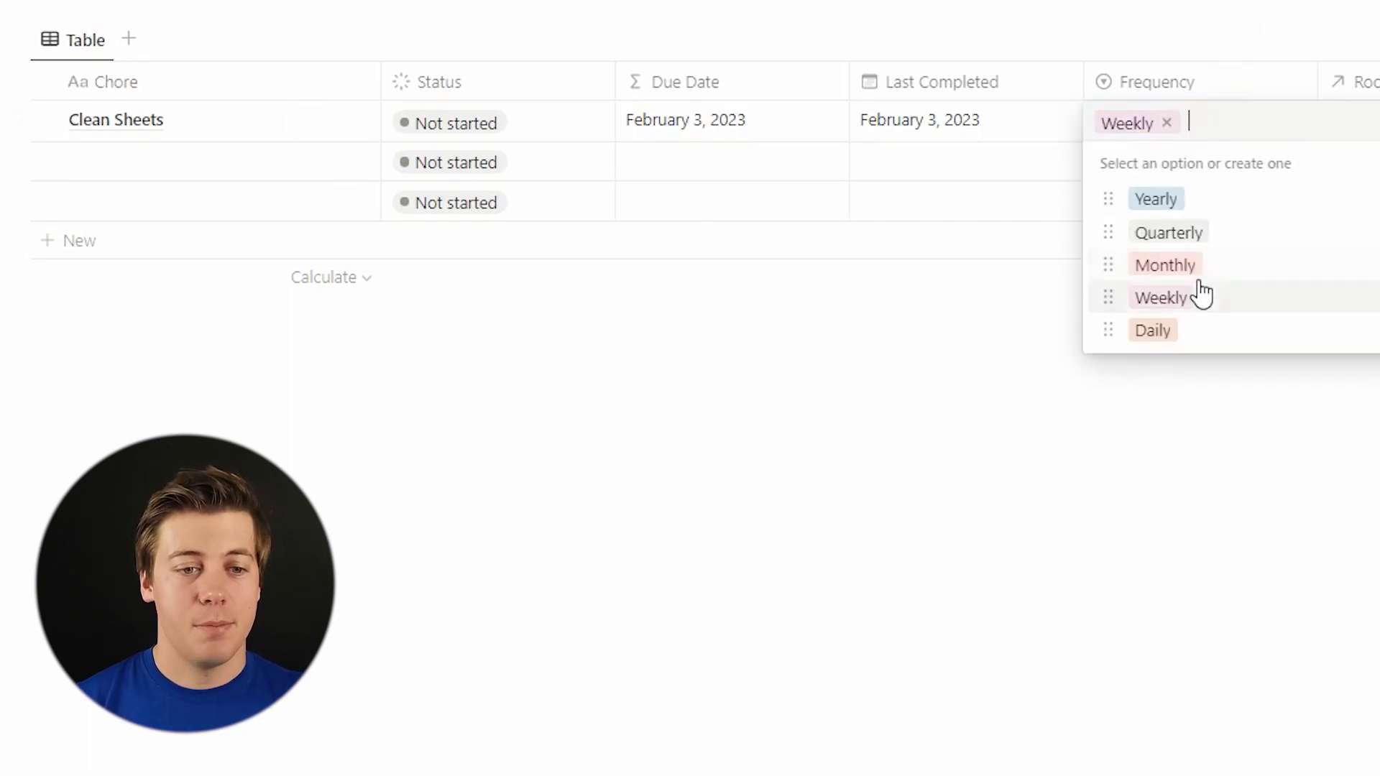
click(1195, 275)
click(1207, 133)
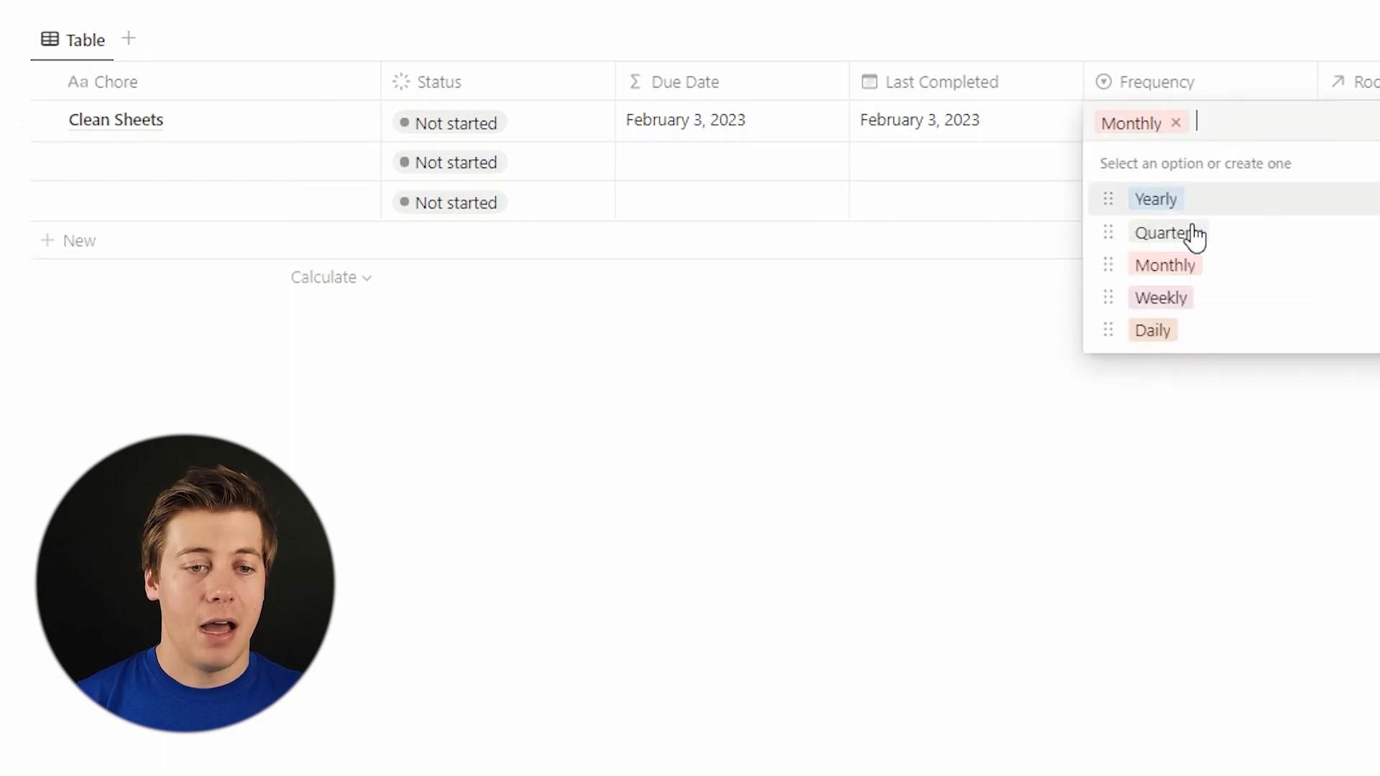
click(1196, 235)
click(1222, 129)
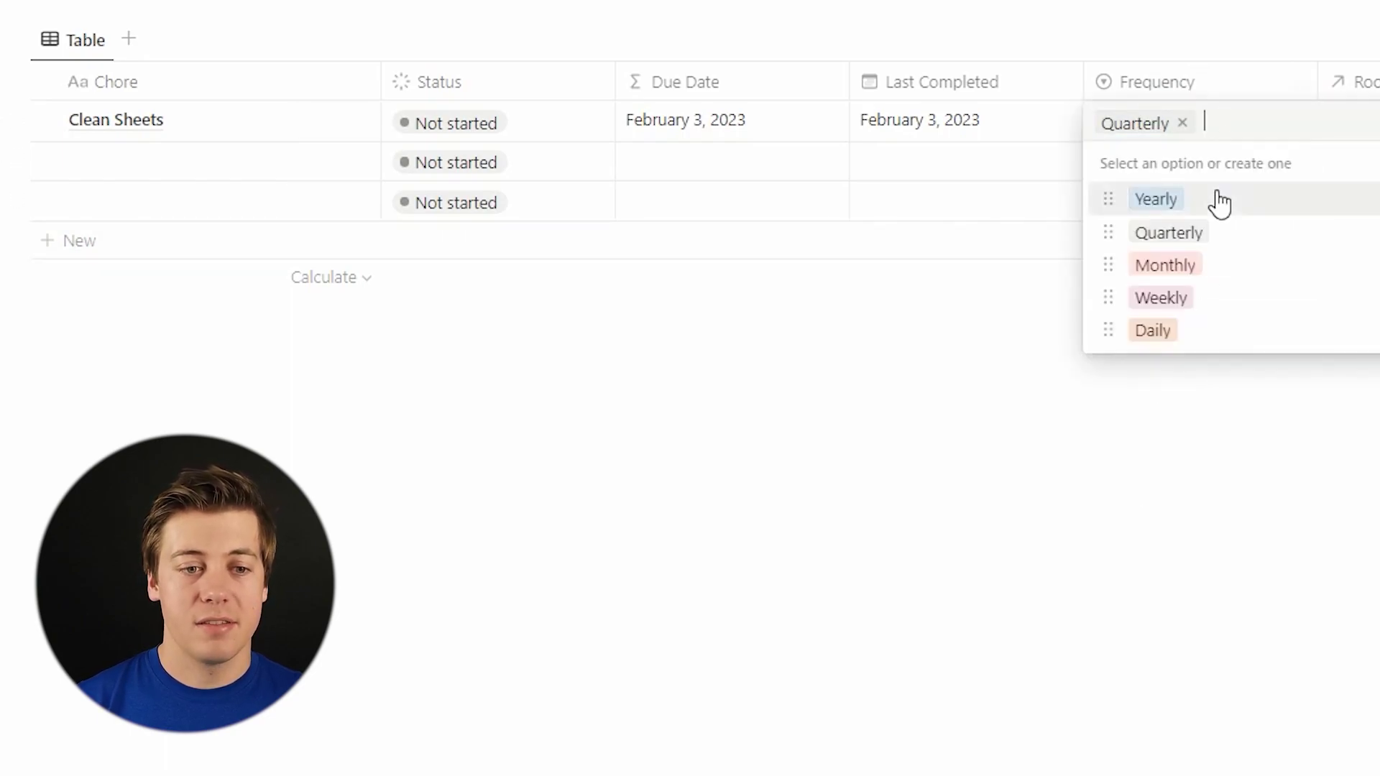
click(1217, 201)
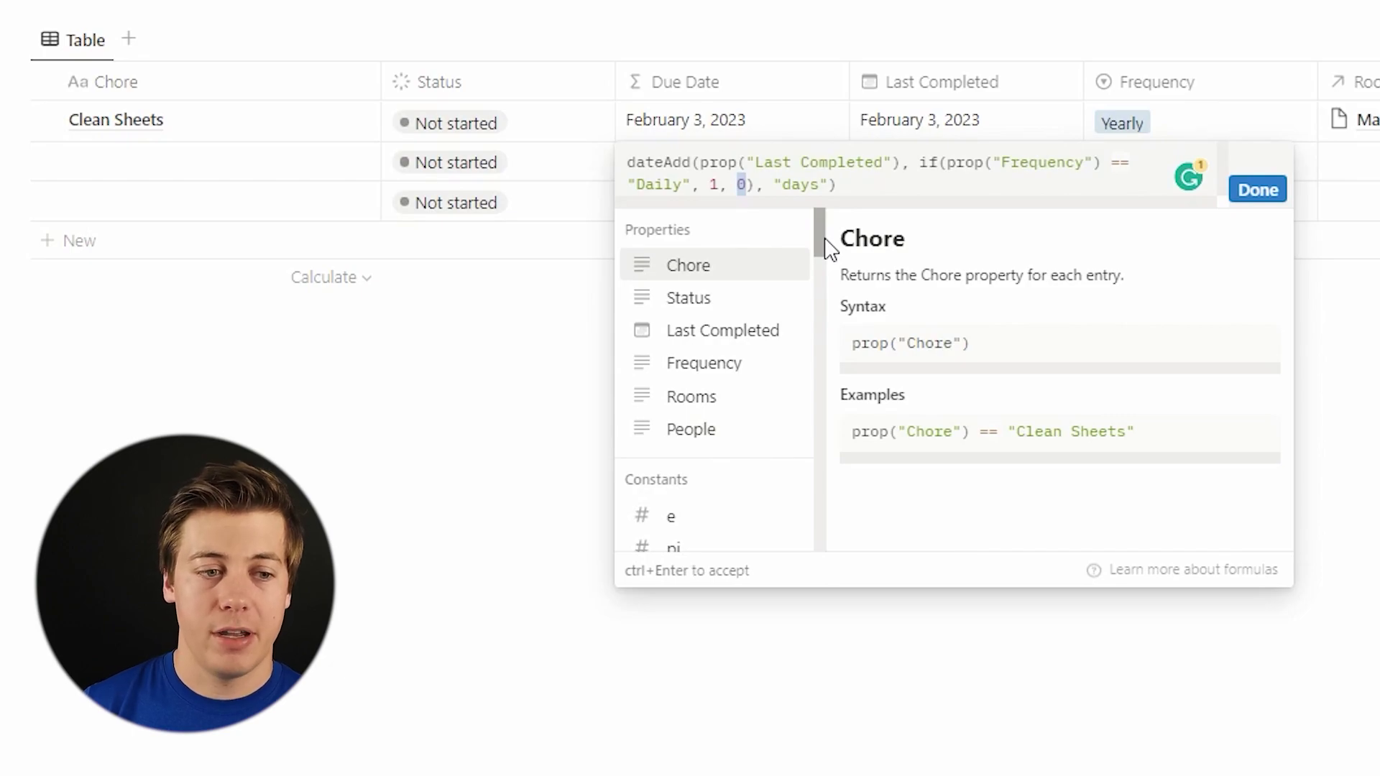
- Replace the formula's 0 fallback with a nested if adding 7 days for "Weekly", else 0
key(BackSpace)
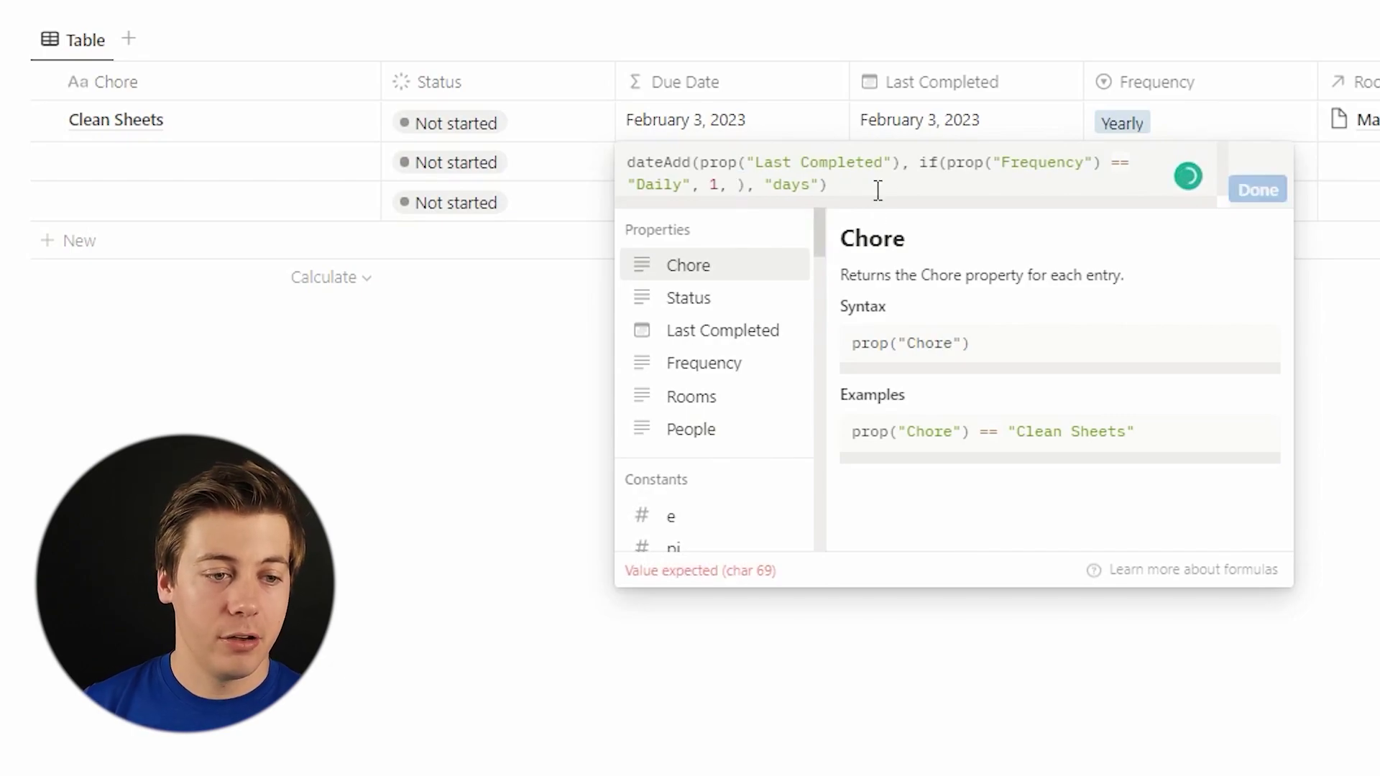
drag(922, 163, 740, 191)
key(ctrl+c)
click(740, 189)
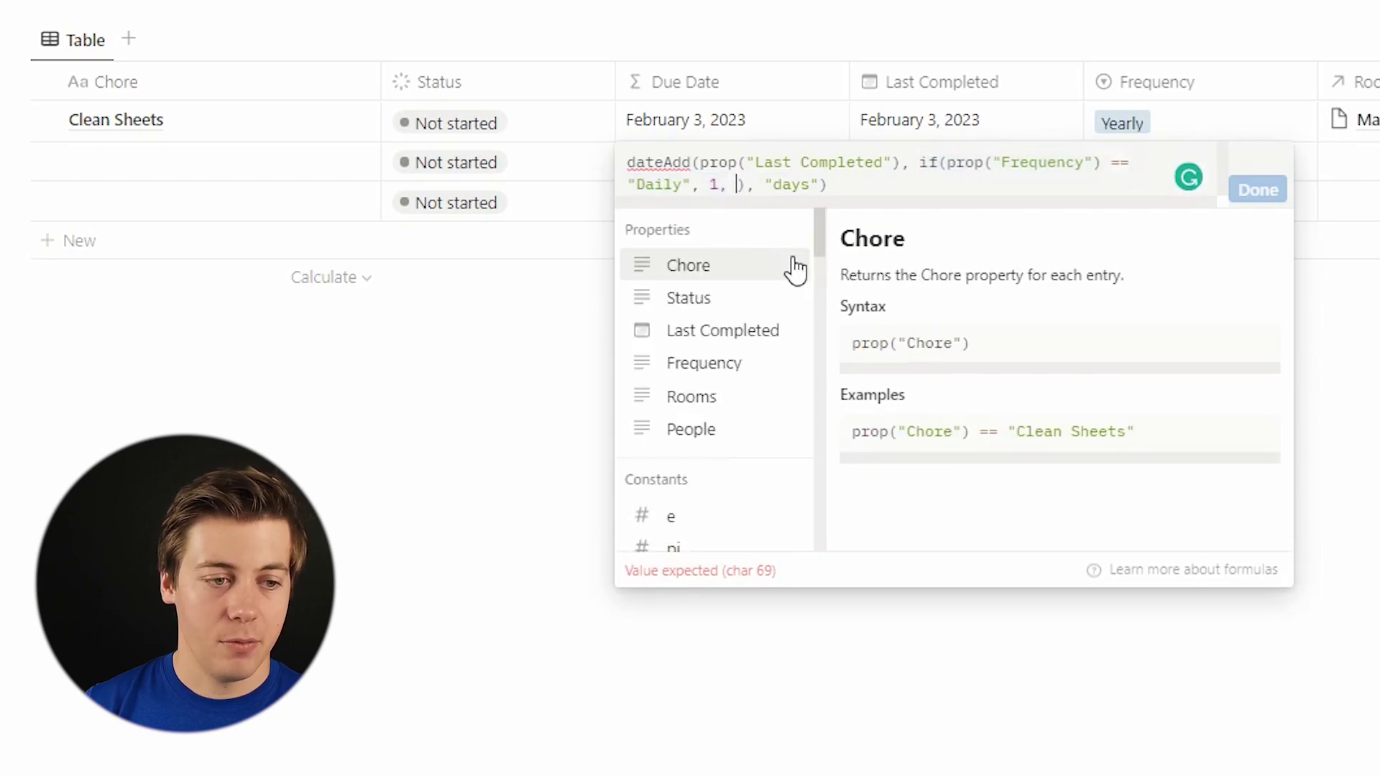
key(ctrl+v)
double_click(1000, 185)
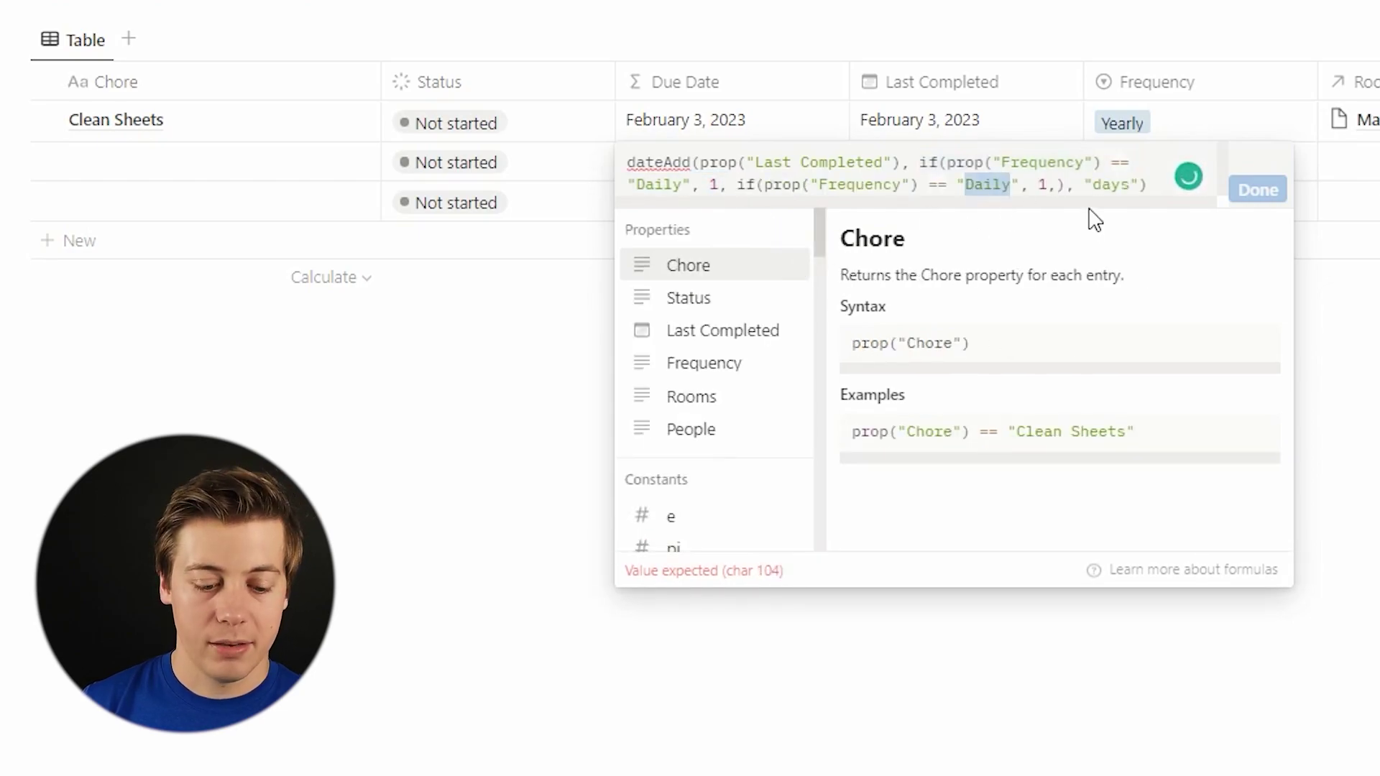
text(Weekly", 7,)
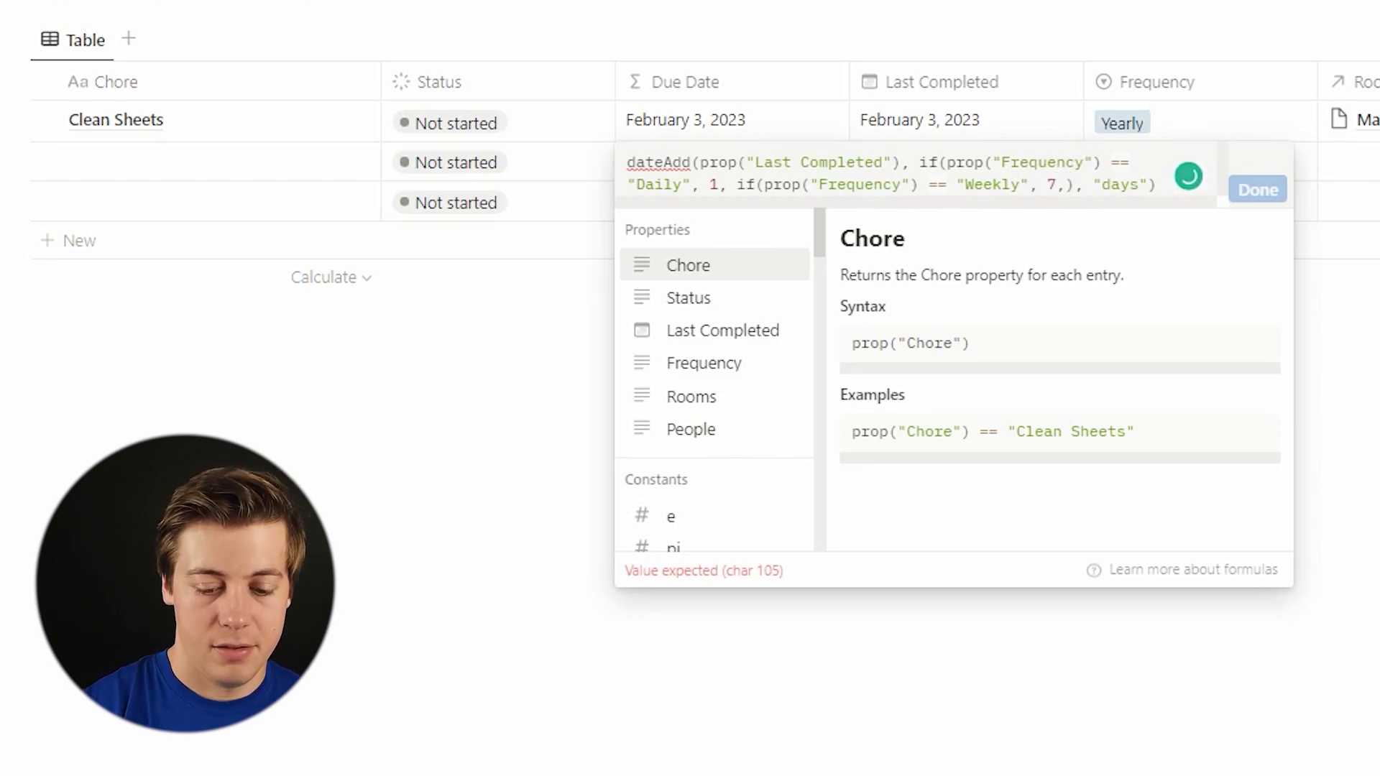
text(0))
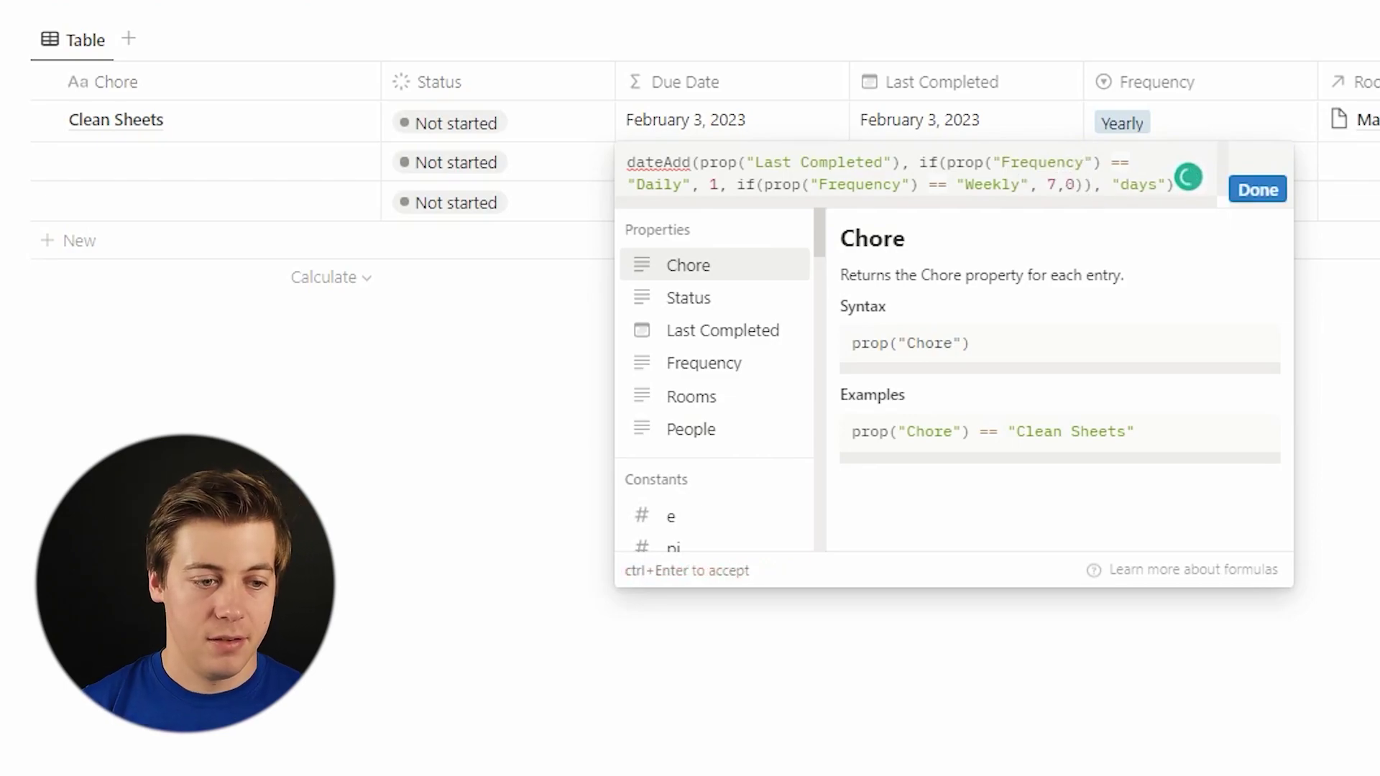
click(1257, 189)
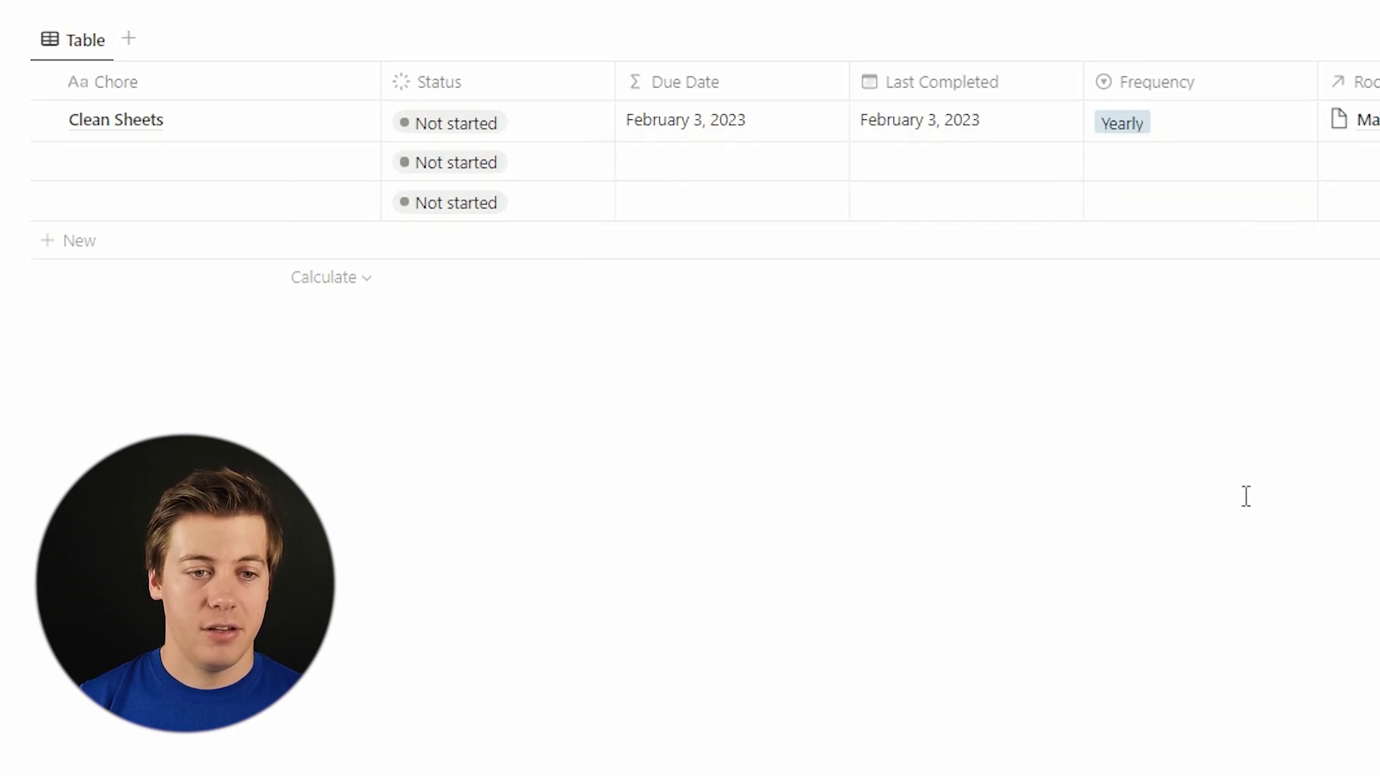
- Switch Clean Sheets' Frequency to Weekly, then Daily, to verify the Due Date updates
click(1116, 123)
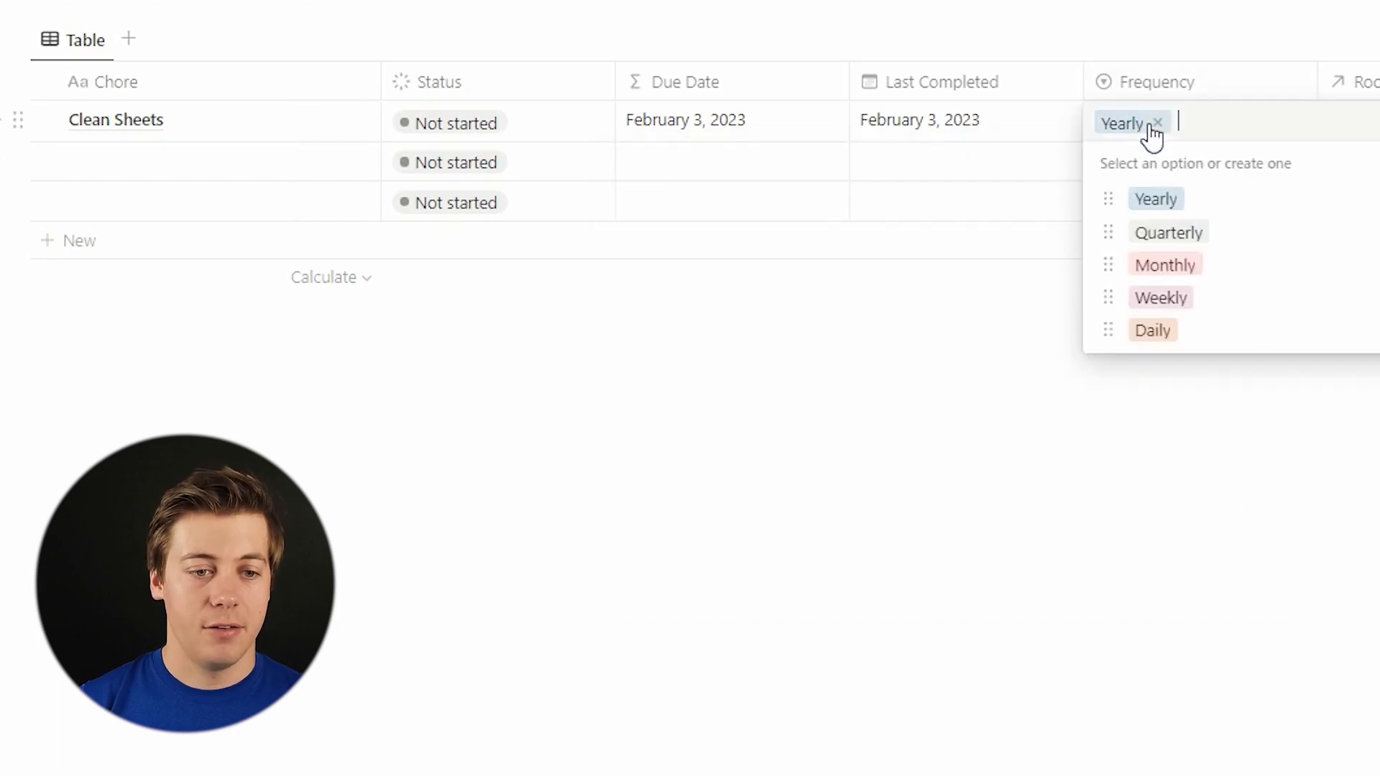
click(1193, 316)
click(1071, 400)
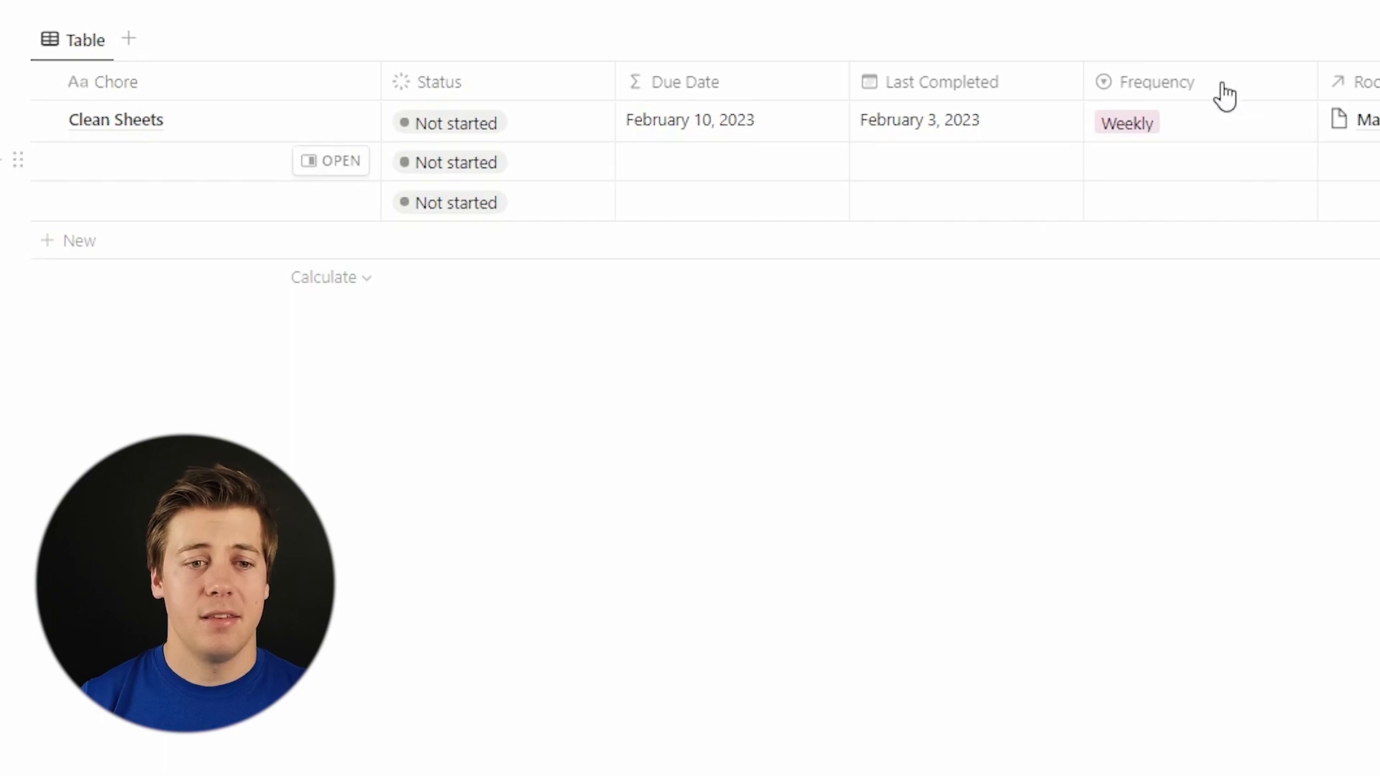
click(1213, 119)
click(1183, 323)
click(1093, 570)
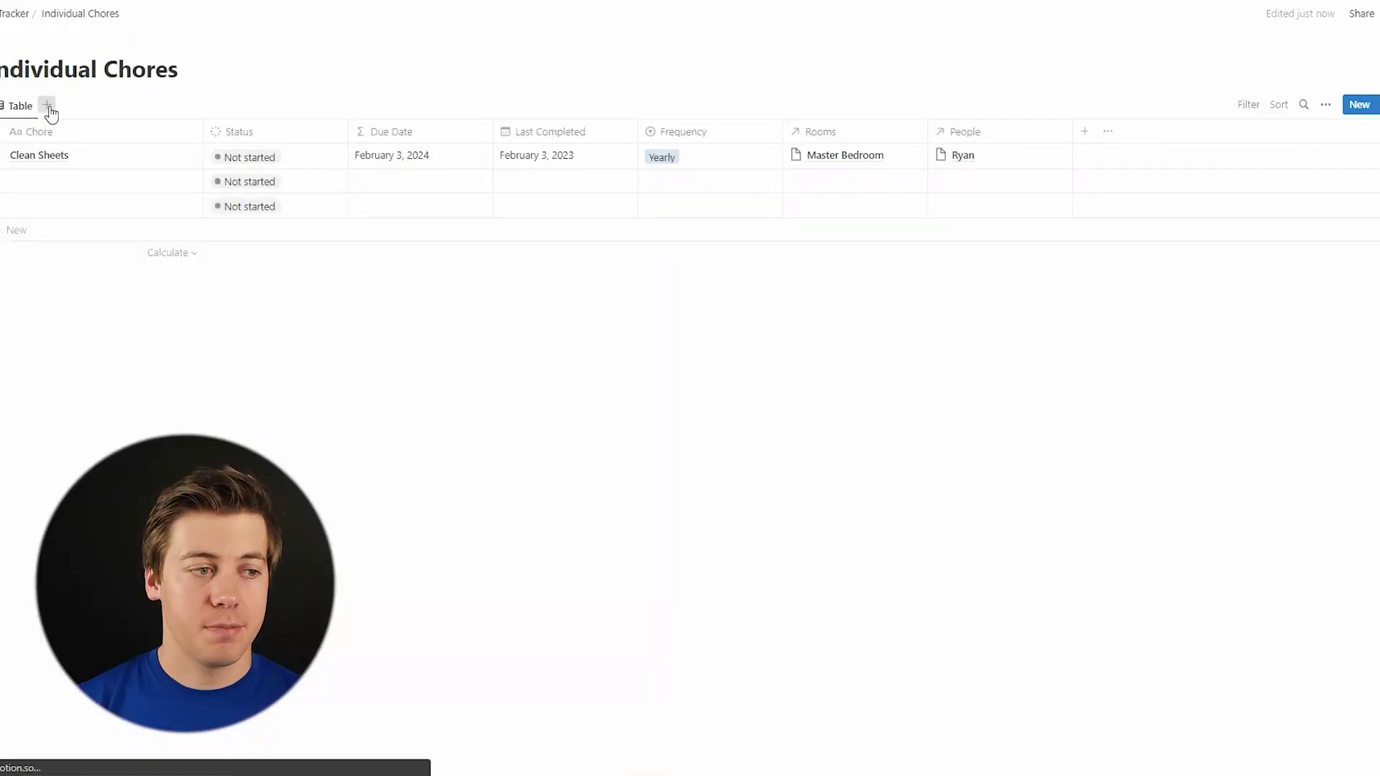
- Add a Board view of Individual Chores grouped by Status and sub-grouped by People
click(49, 108)
click(1279, 204)
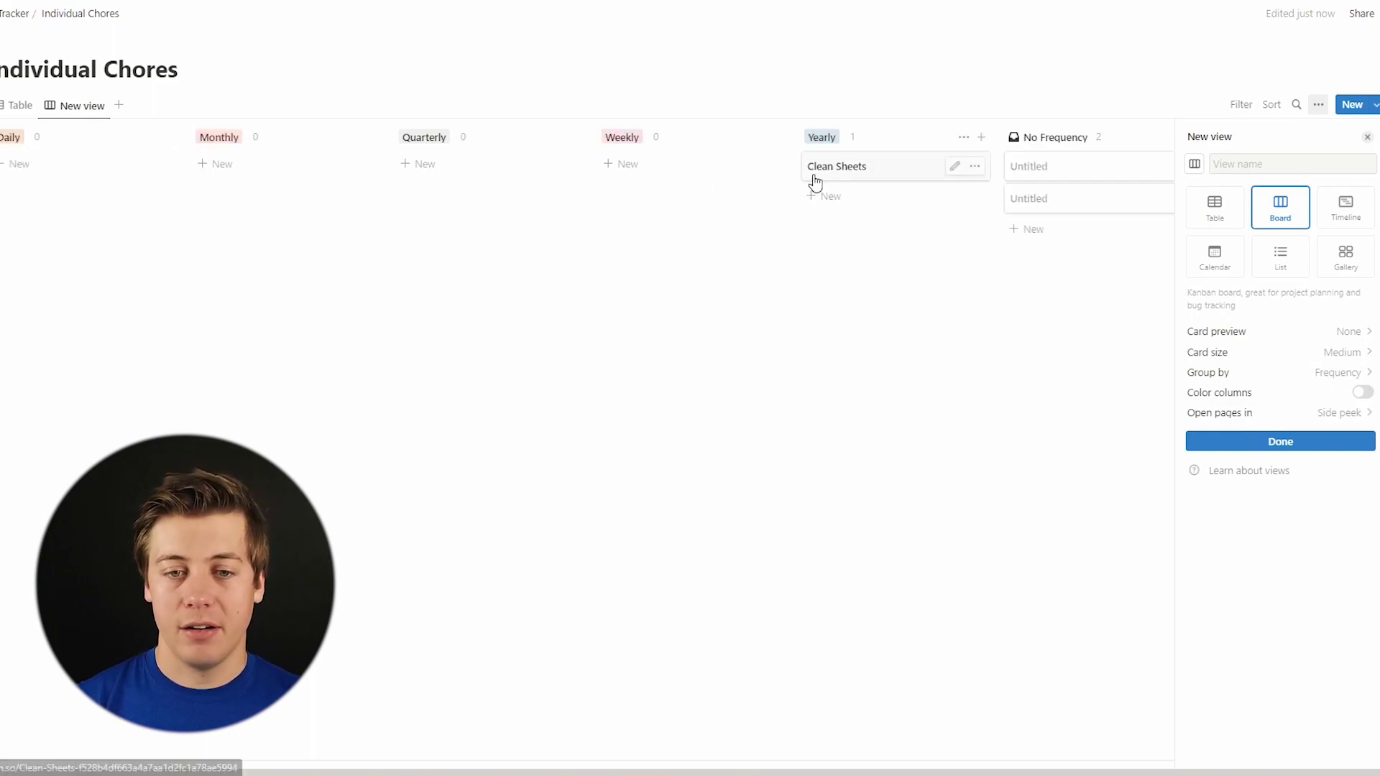
click(1286, 373)
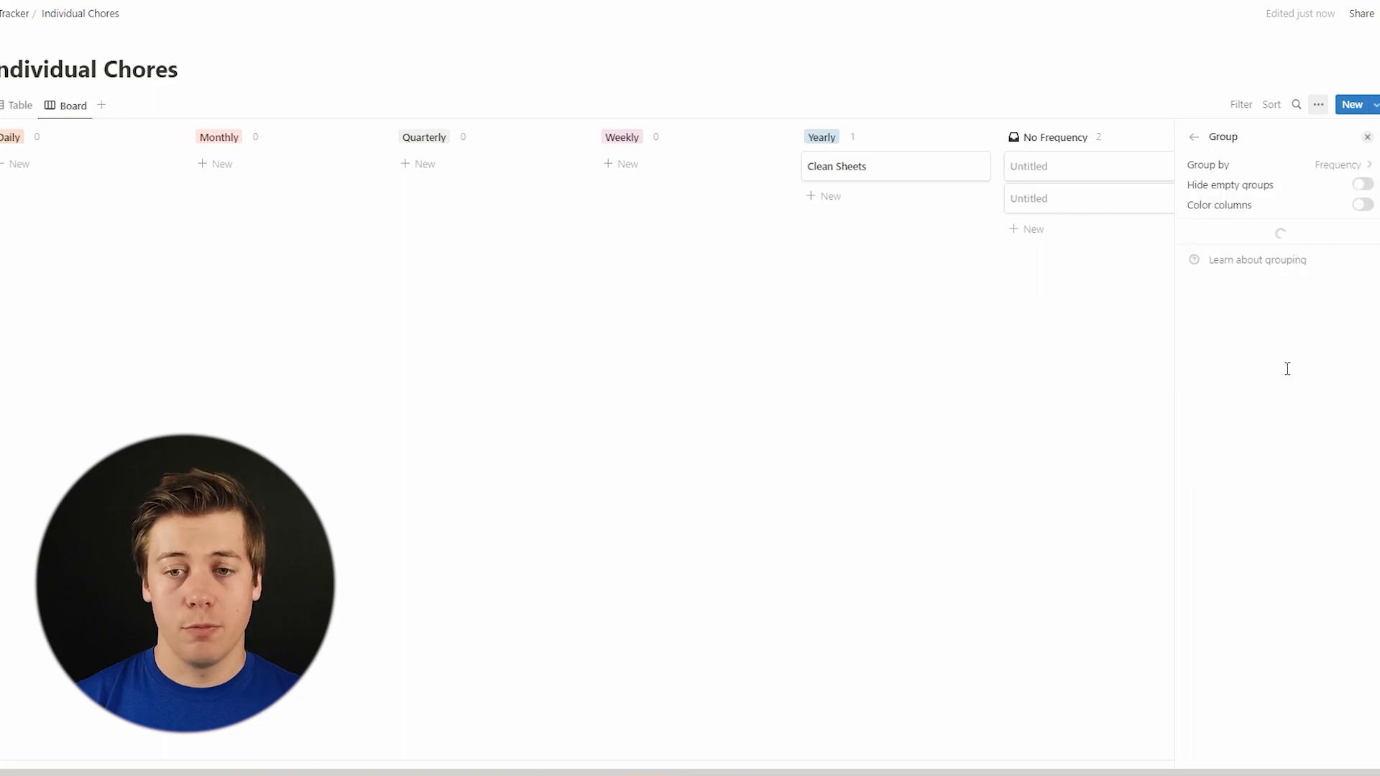
click(1266, 155)
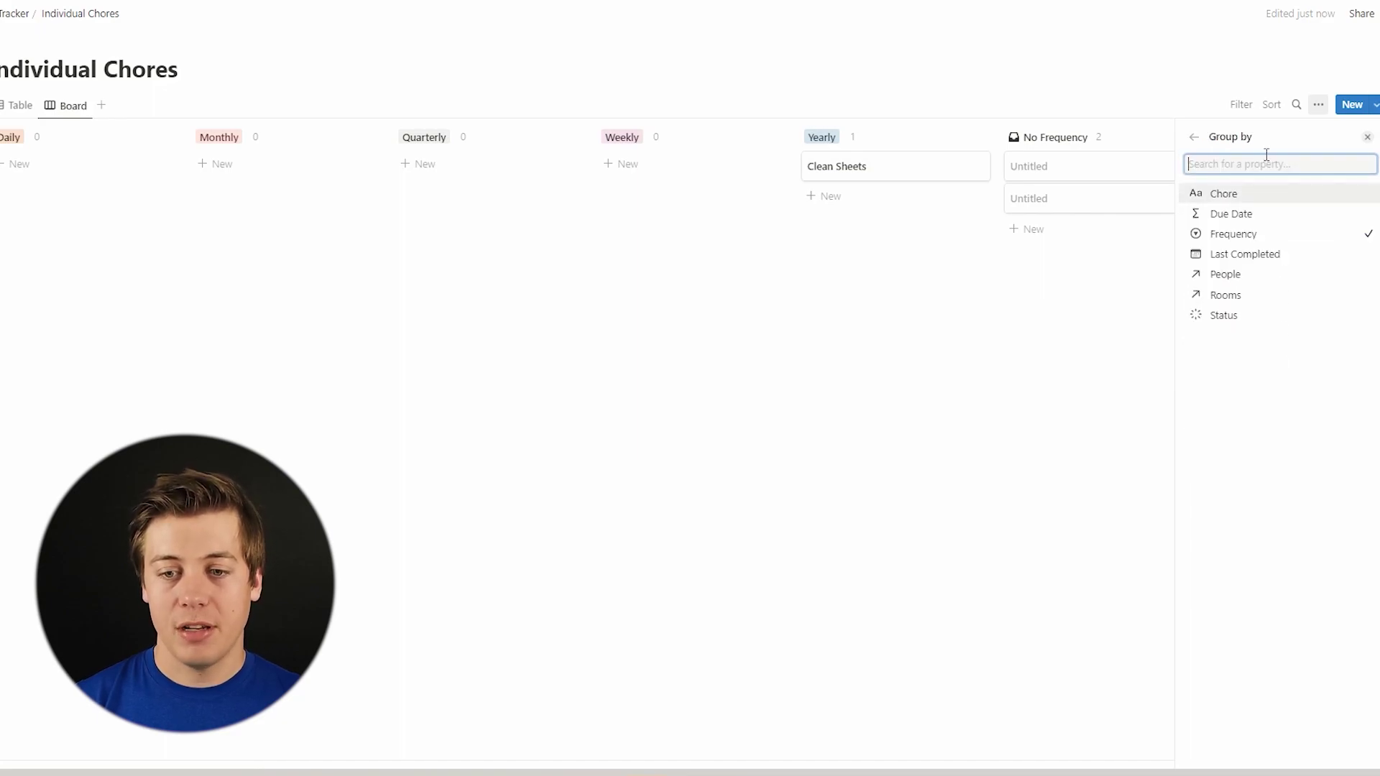
click(1230, 316)
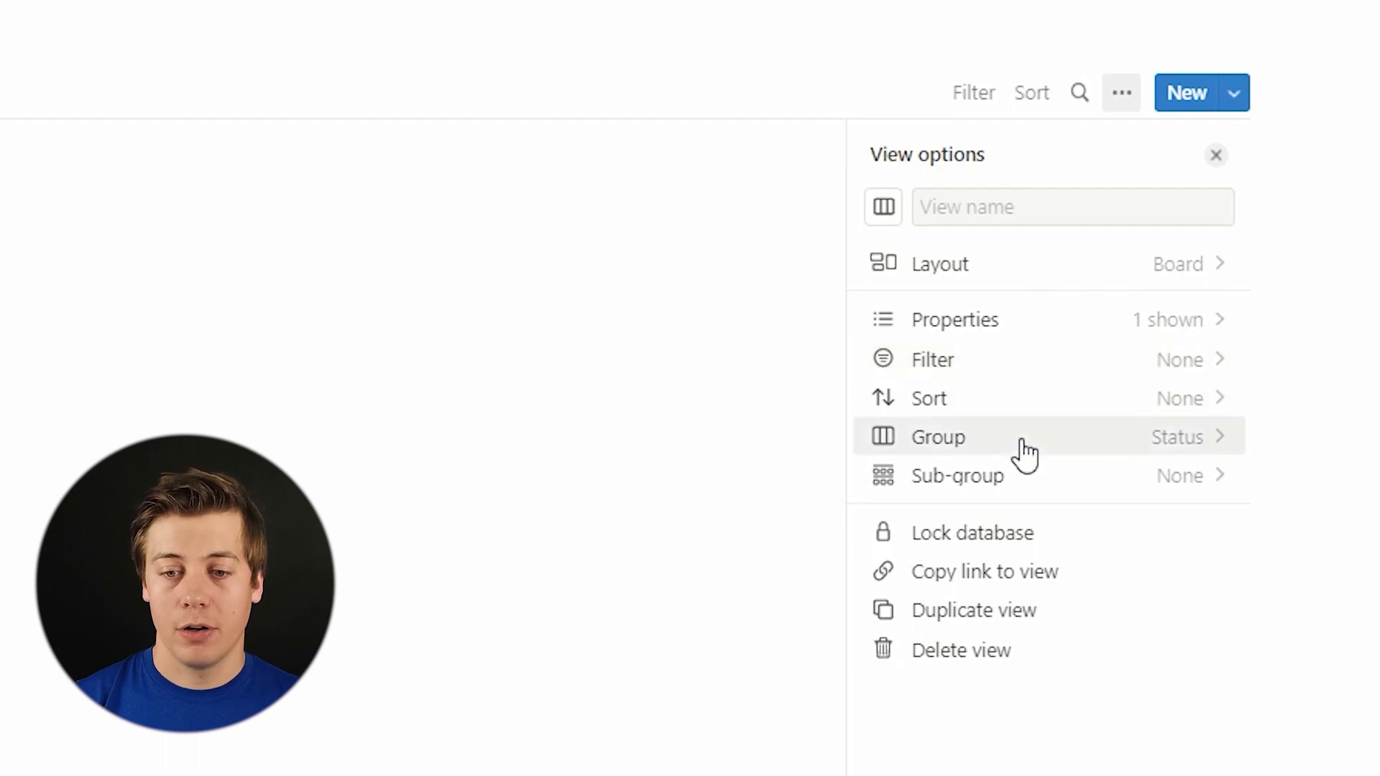
click(1011, 477)
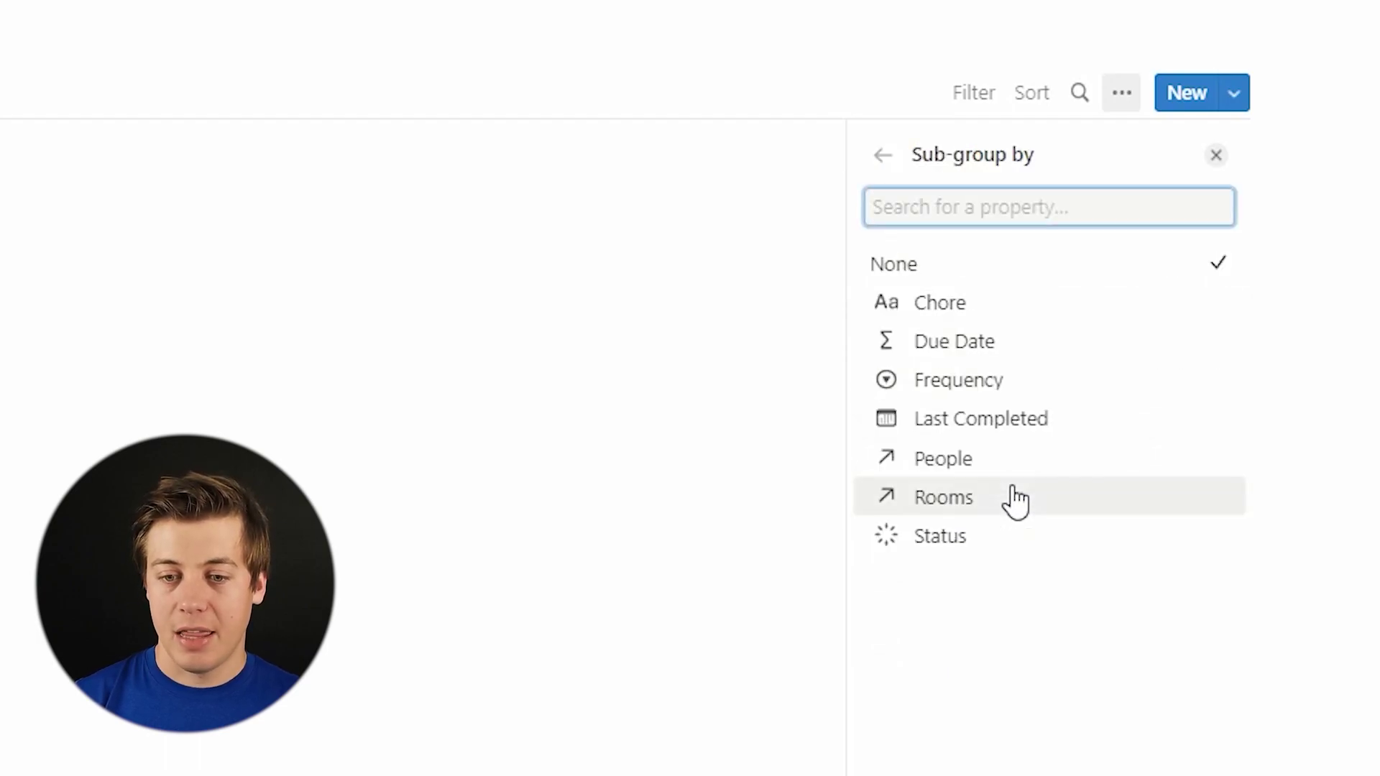
click(995, 474)
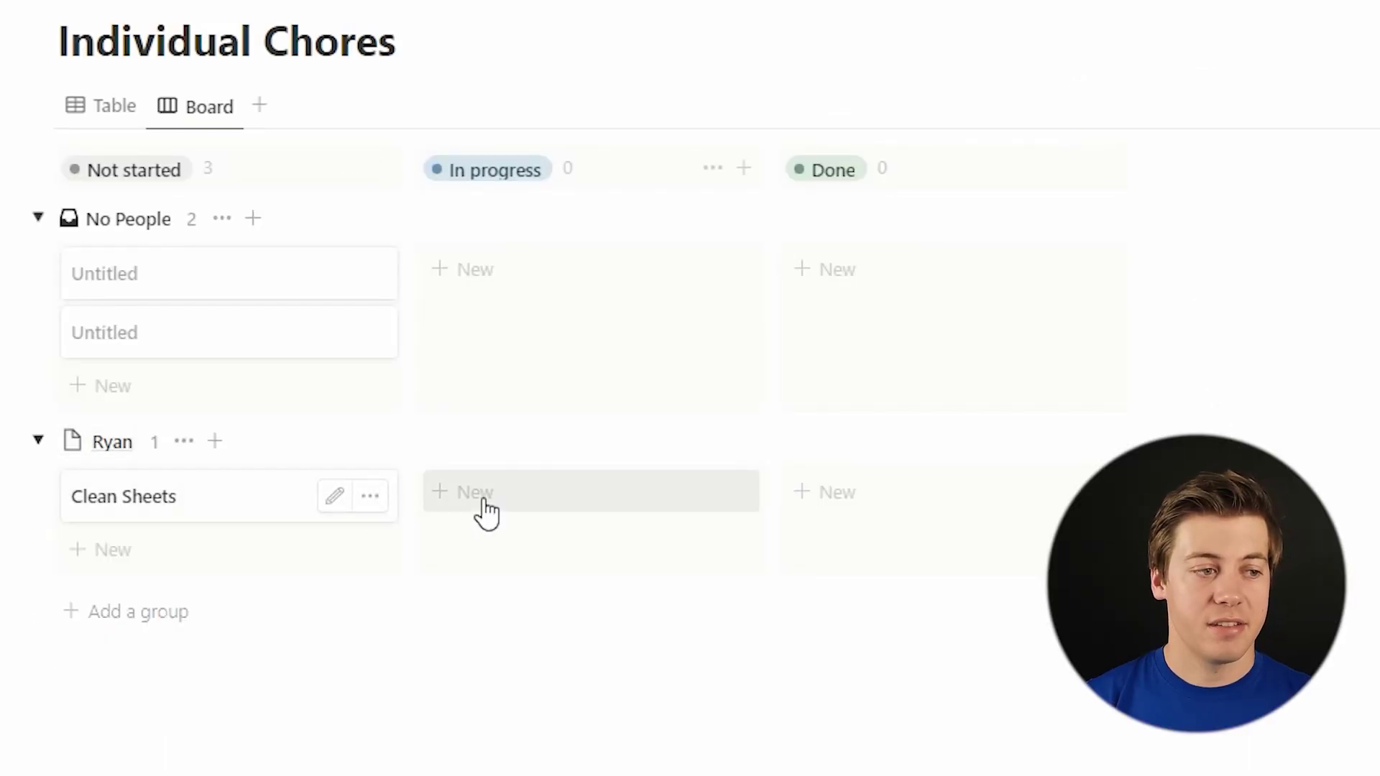
- In the table, add a Daily 'Clean Dishes' chore last completed February 3, 2023
click(109, 122)
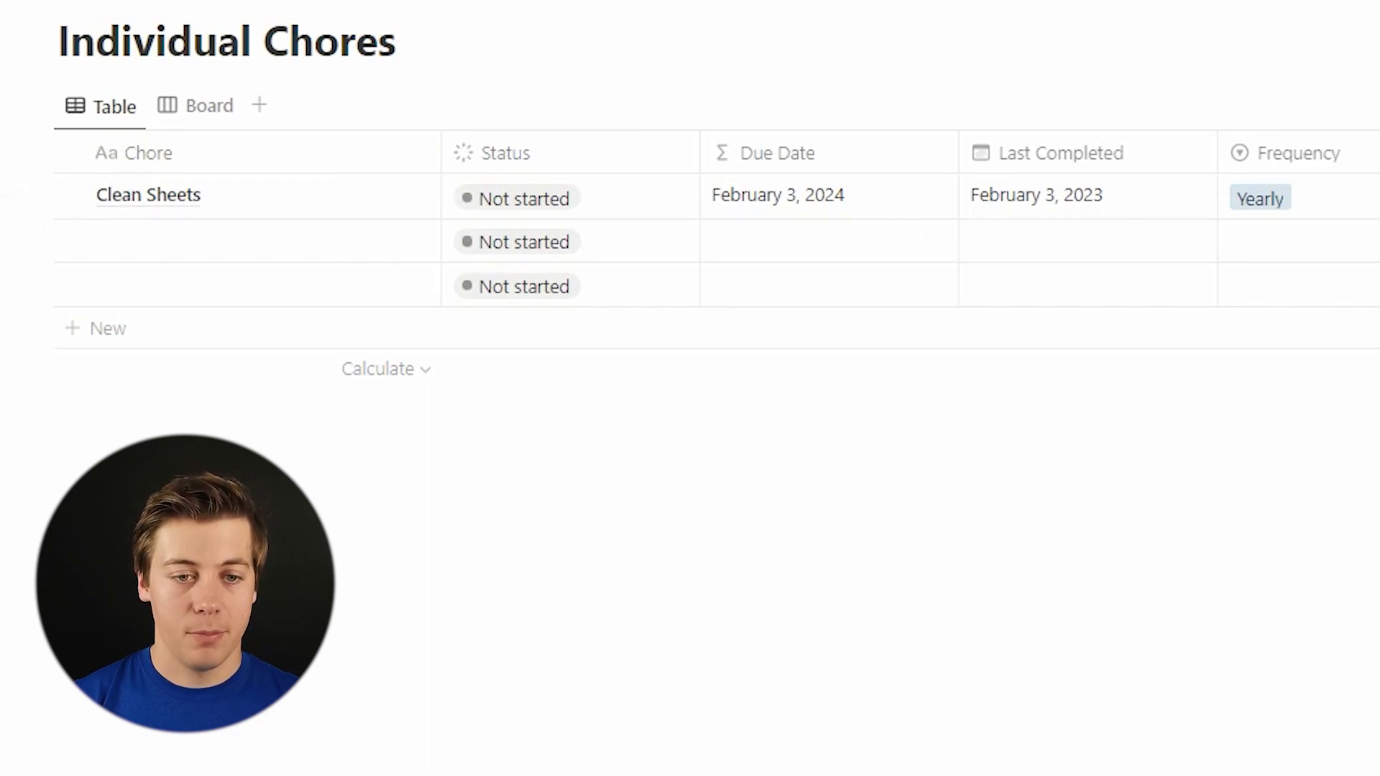
click(245, 222)
text(Cle)
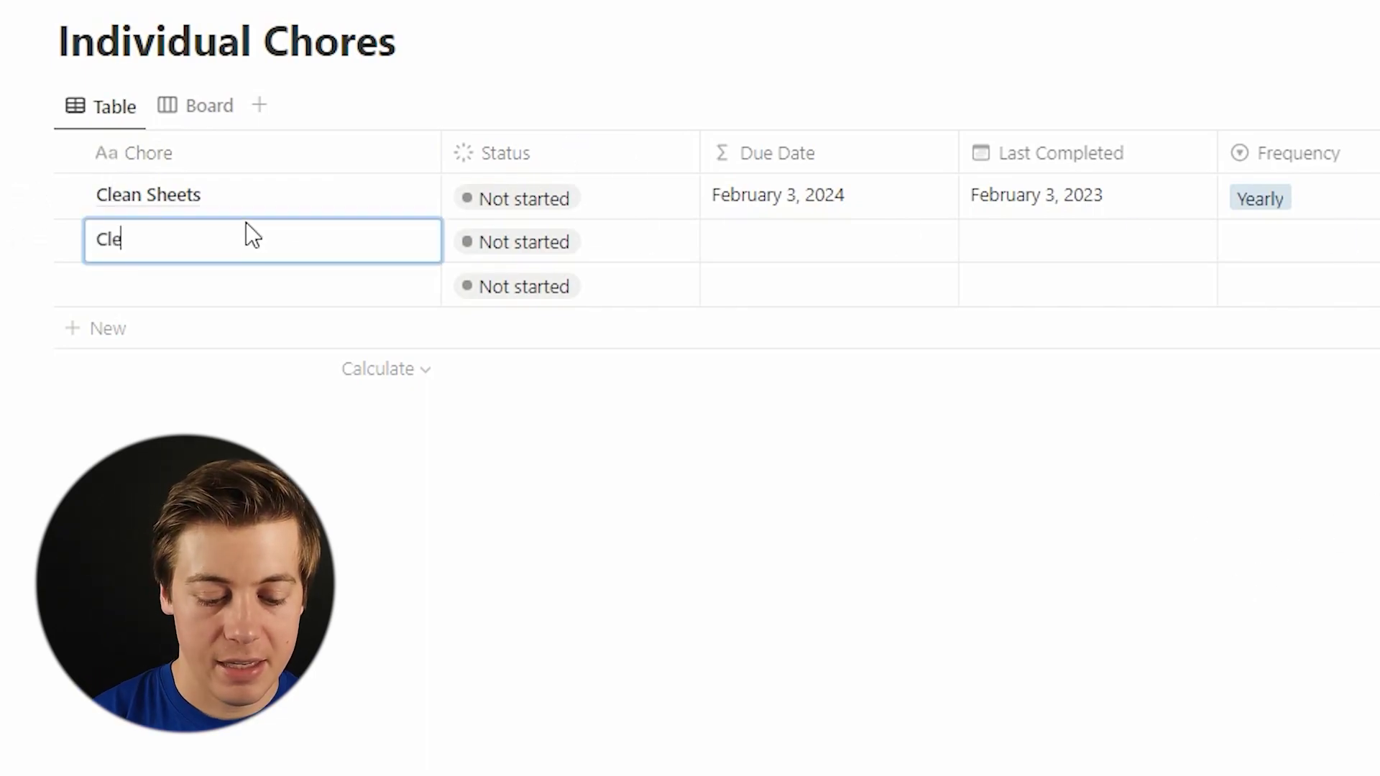
text(an Dishes)
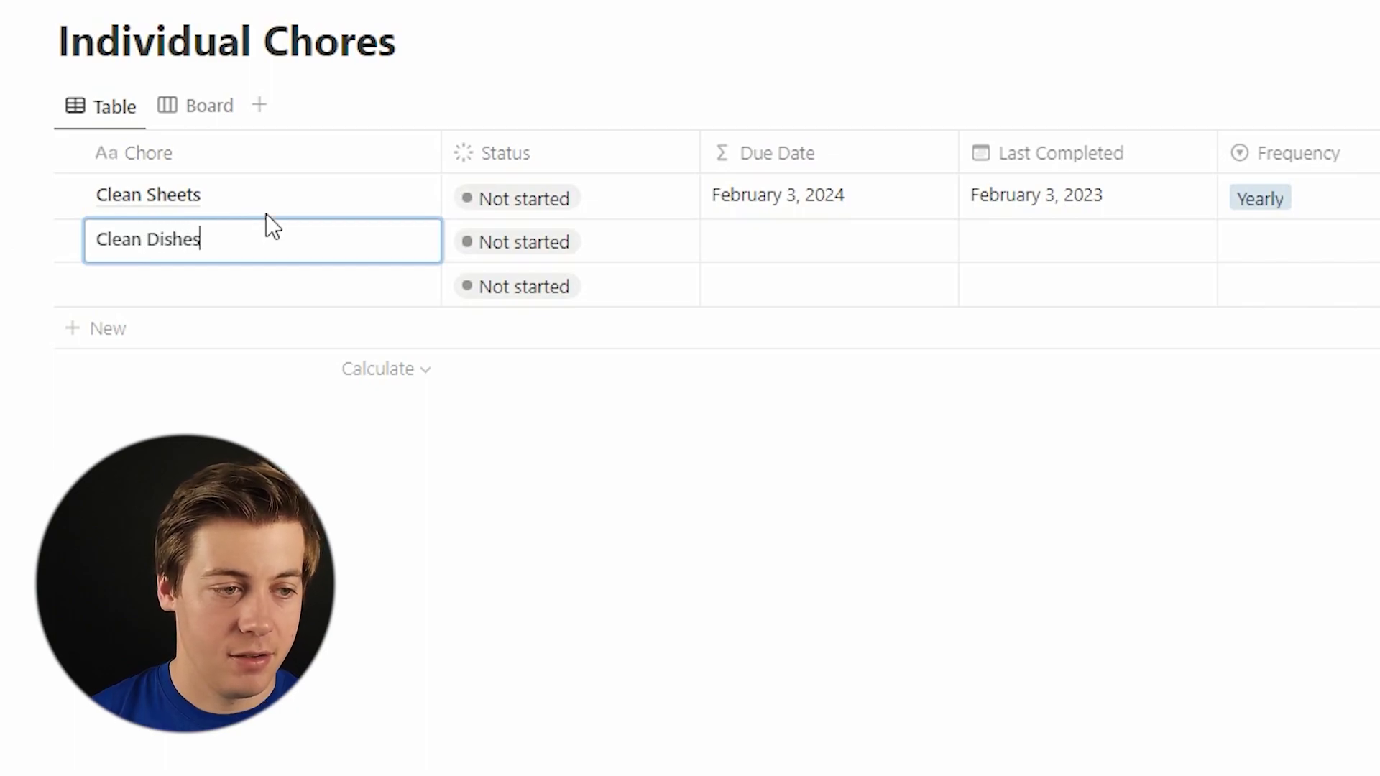
click(1340, 248)
click(1302, 469)
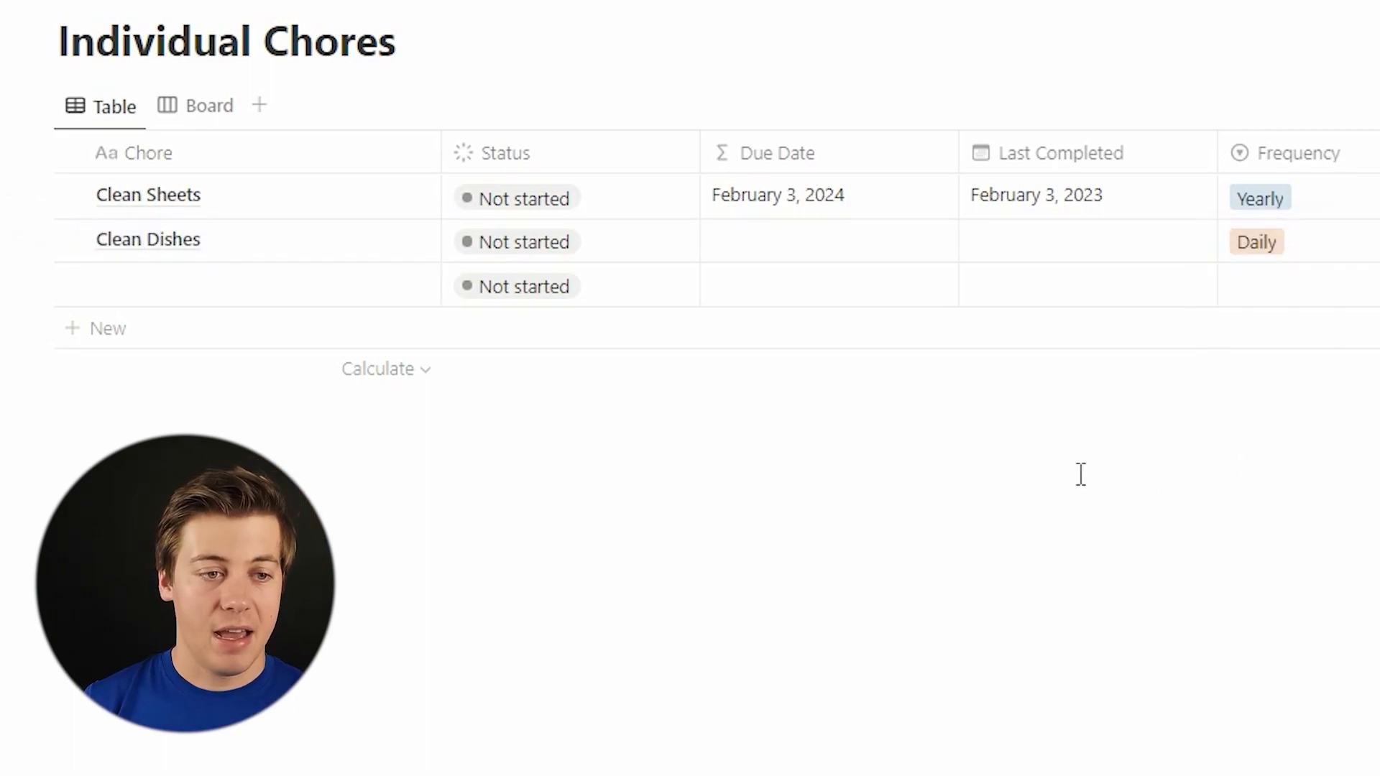
click(1006, 252)
click(1225, 431)
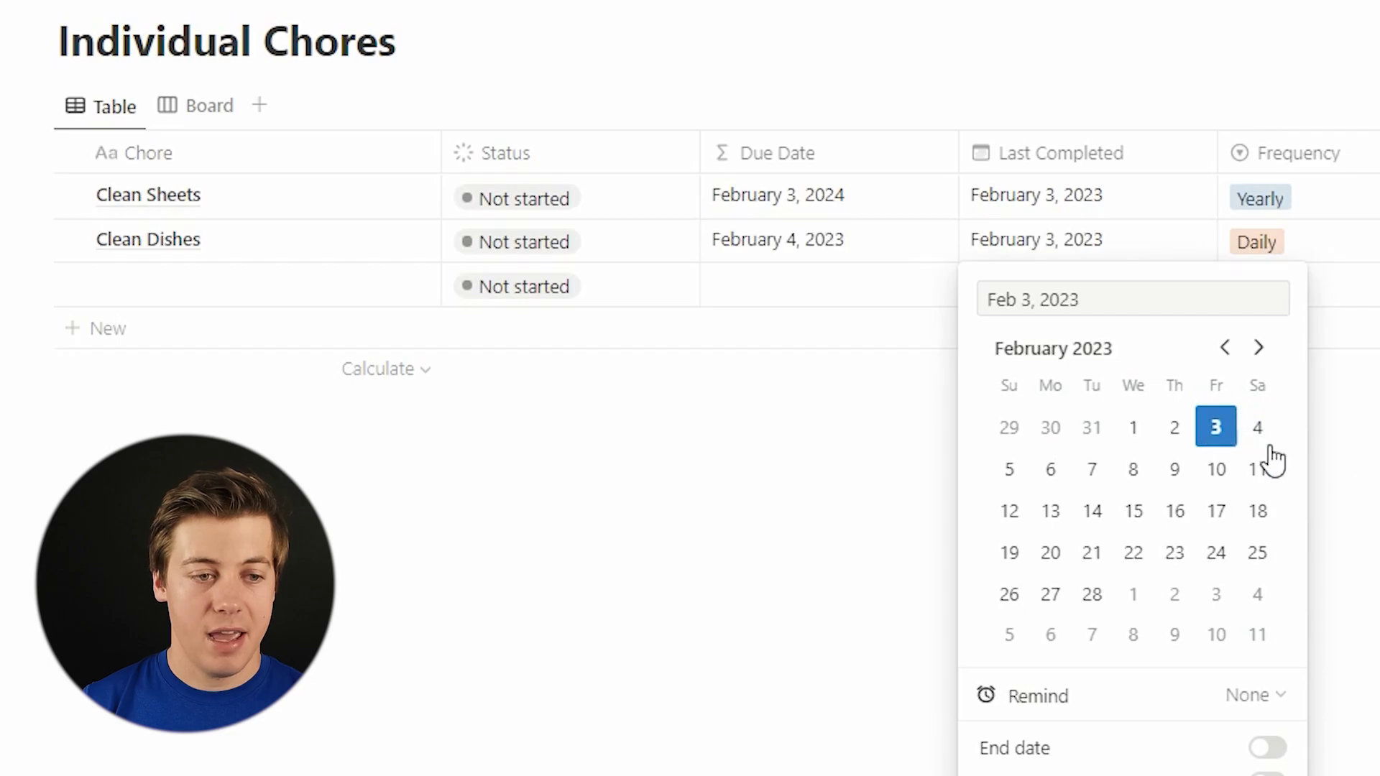
key(Escape)
key(Escape)
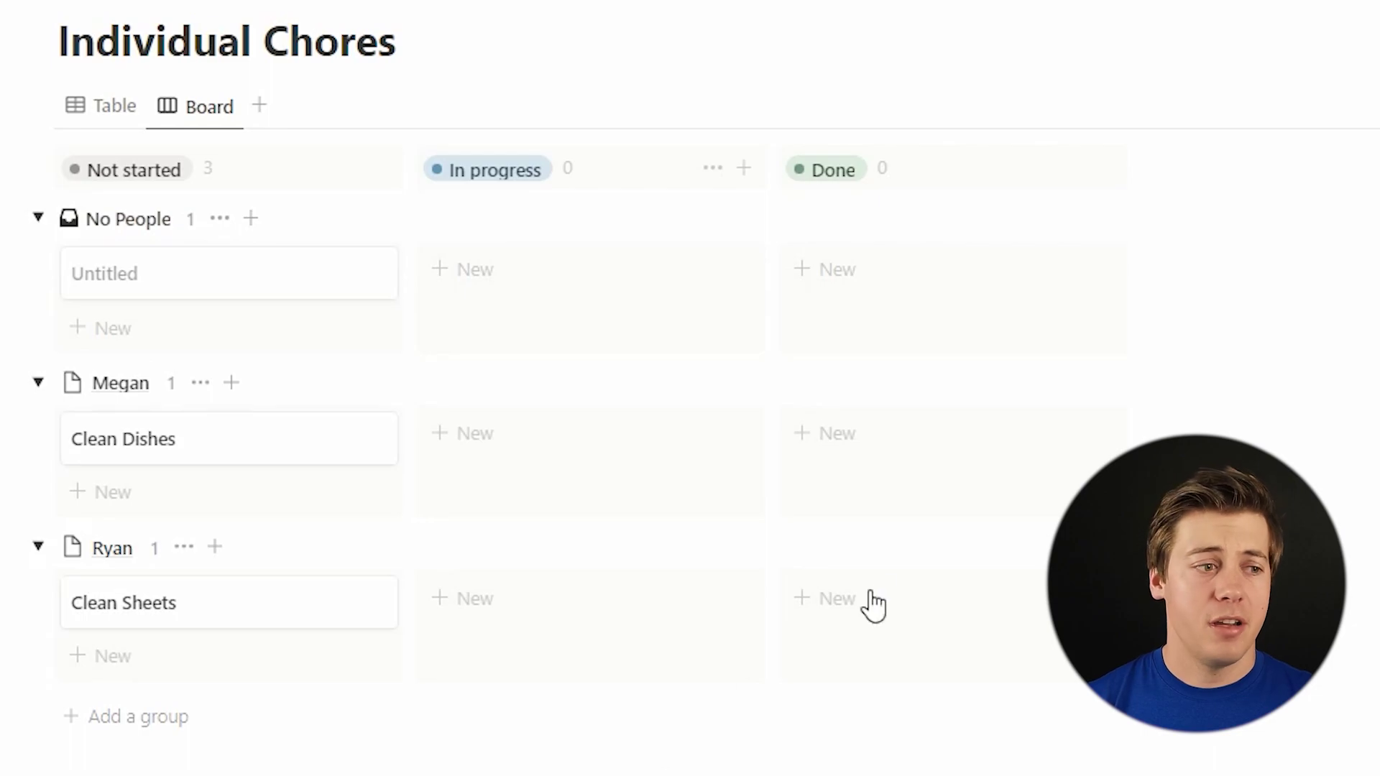
- Hide the No People group, collapse Ryan's group, and drag Clean Dishes into Done
click(223, 220)
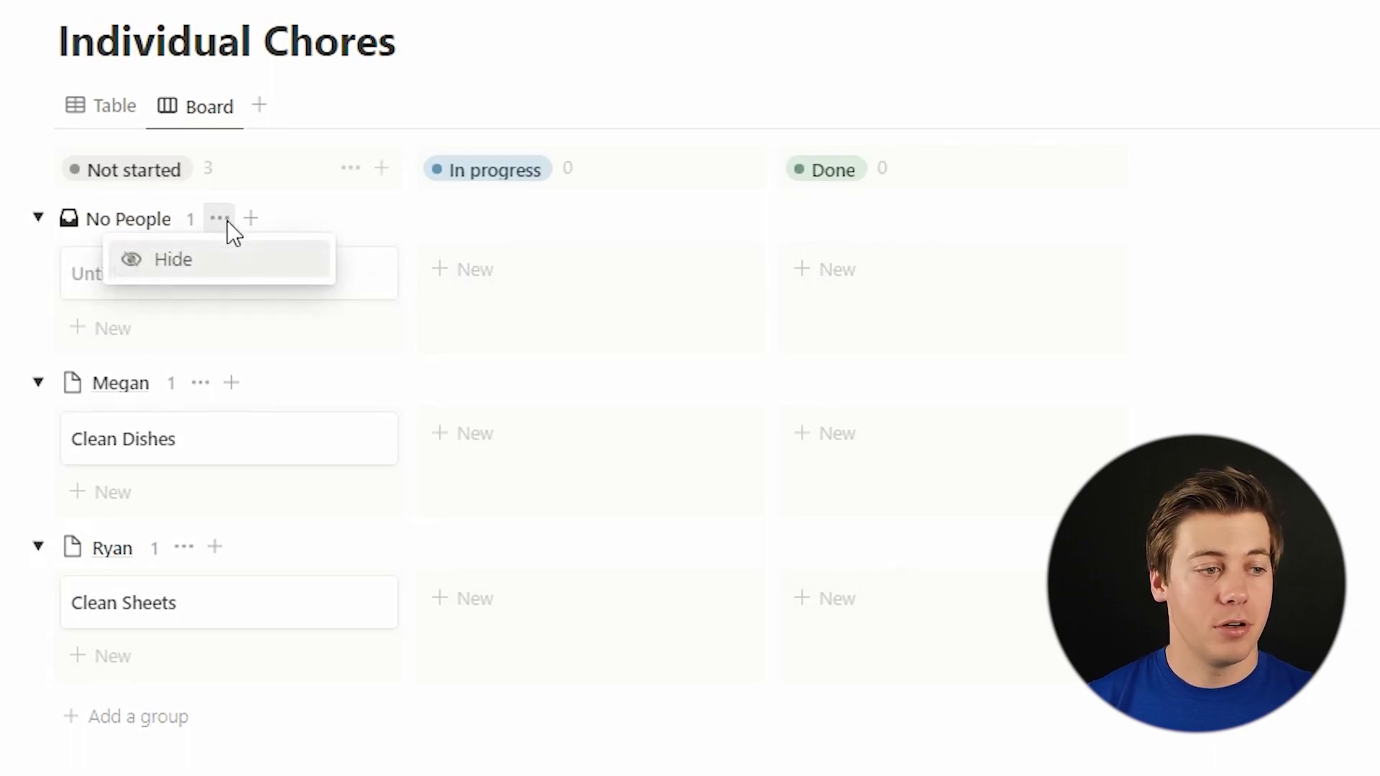
click(205, 266)
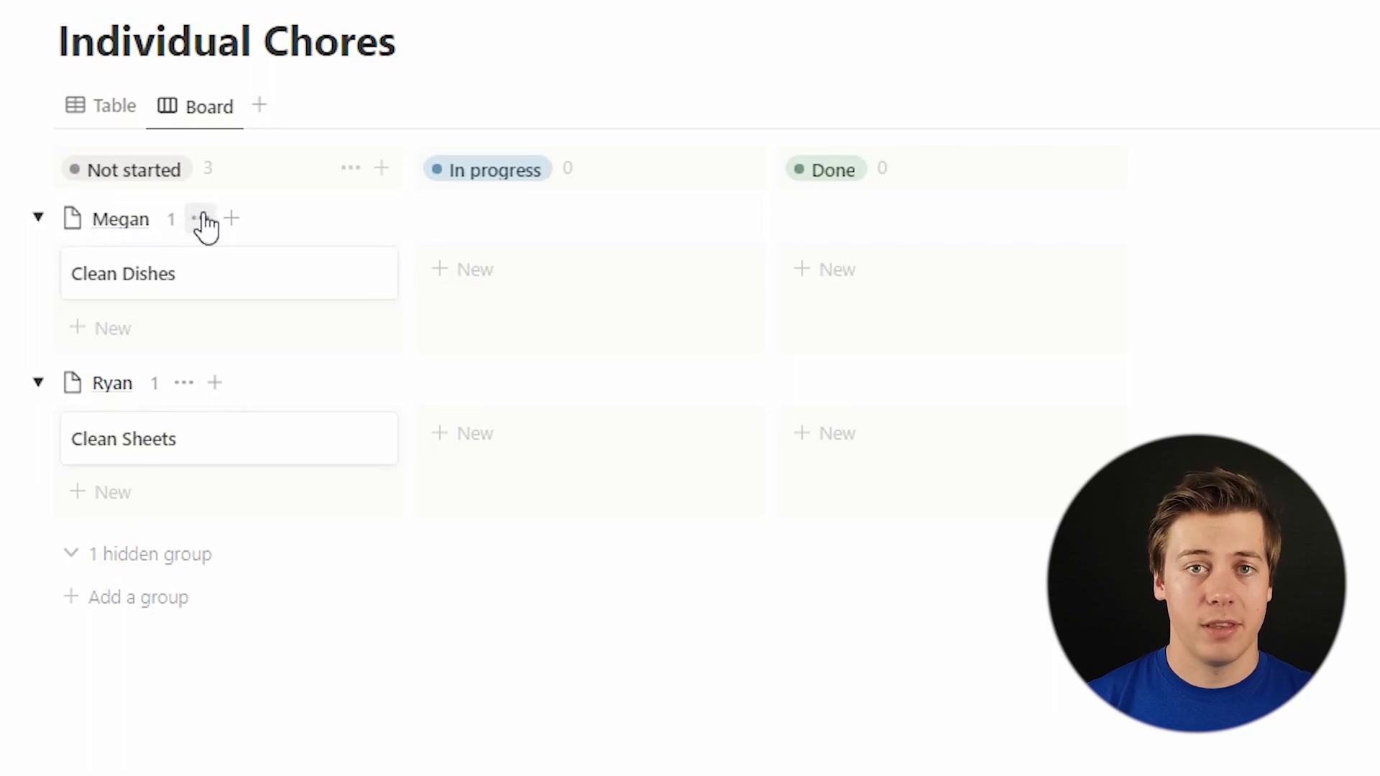
click(38, 218)
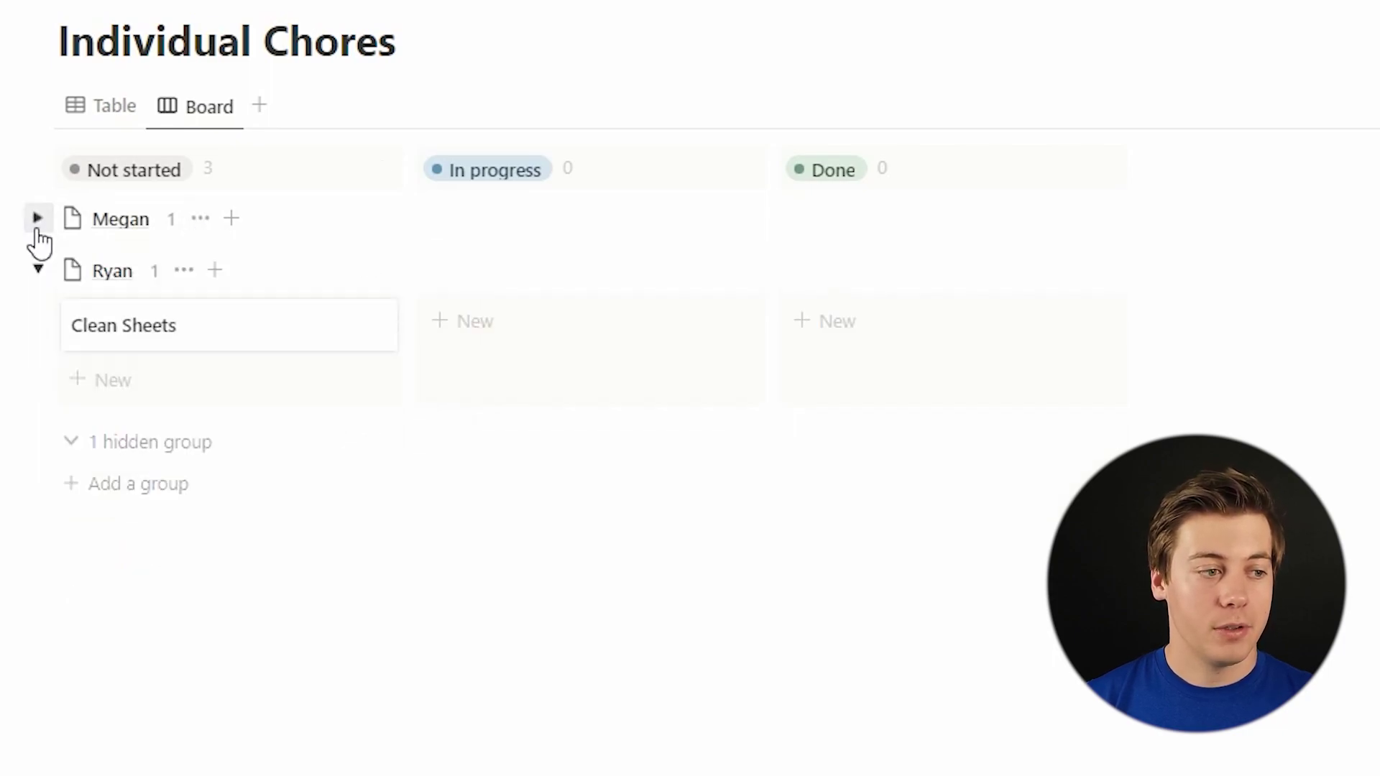
click(38, 270)
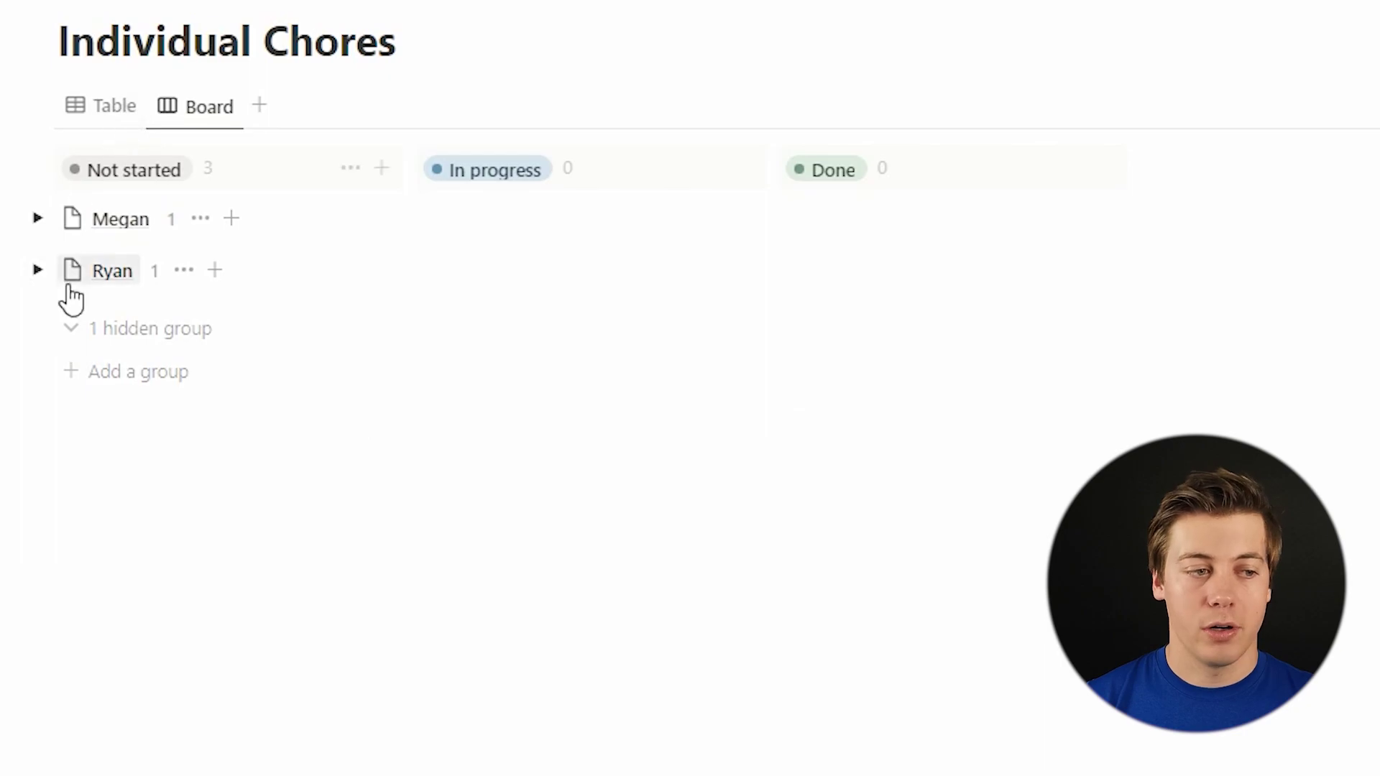
click(38, 218)
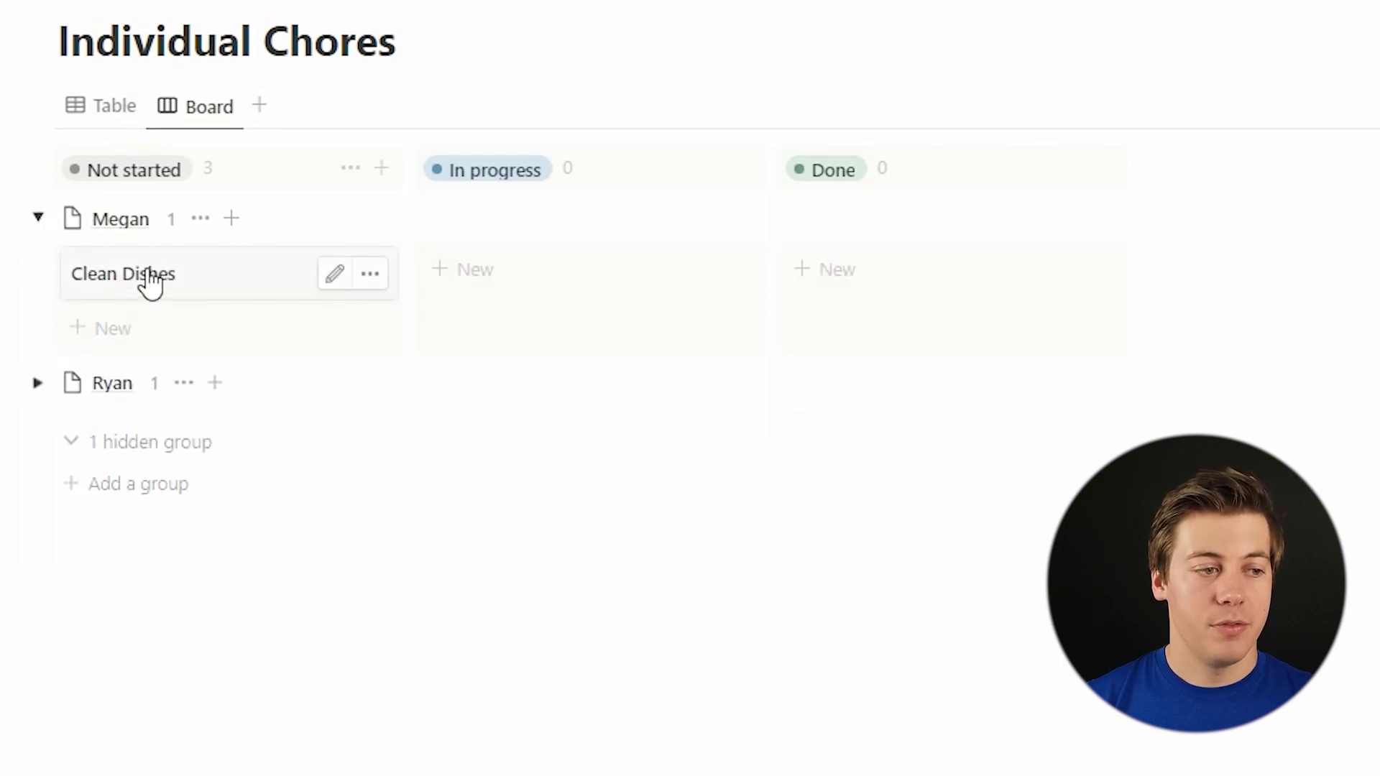
drag(138, 288, 985, 291)
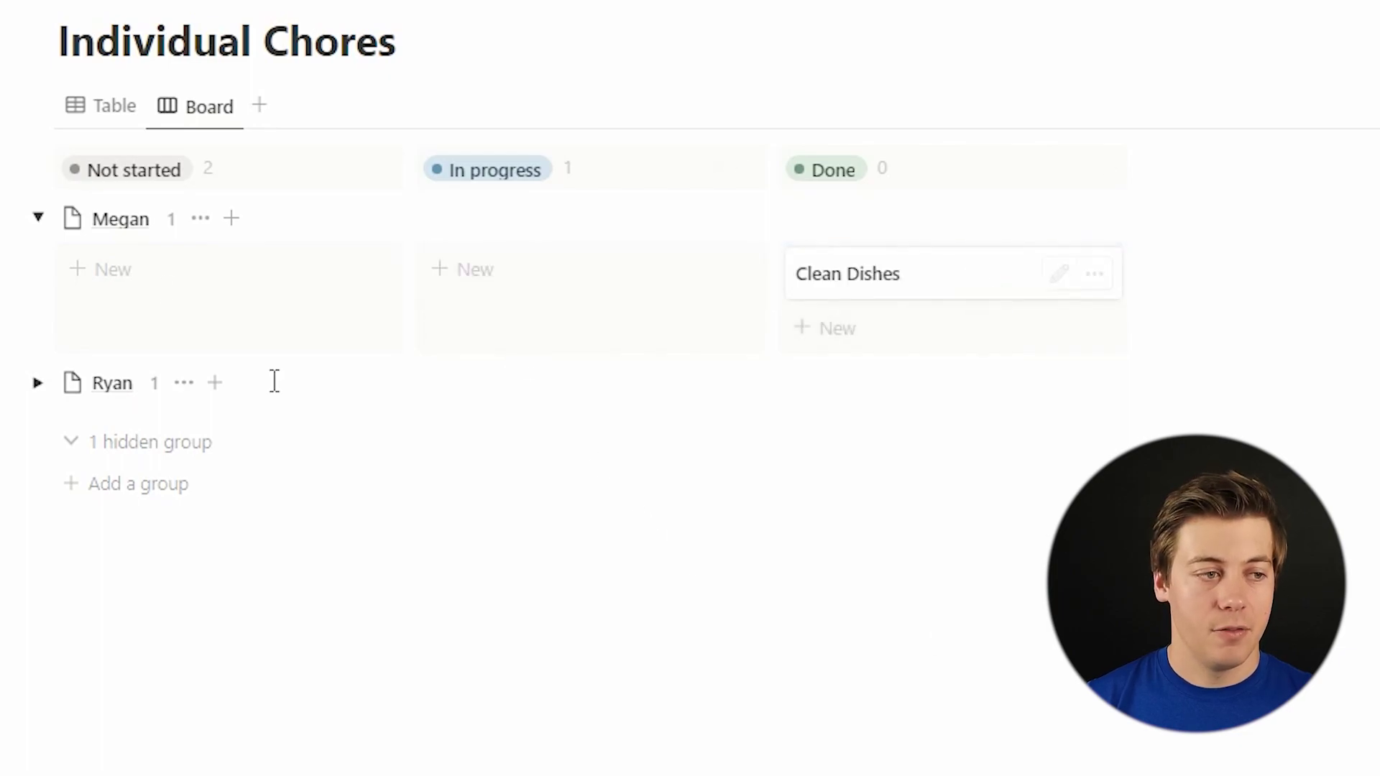
- Back in the table, make Clean Sheets Weekly so it's due February 10, 2023
click(109, 106)
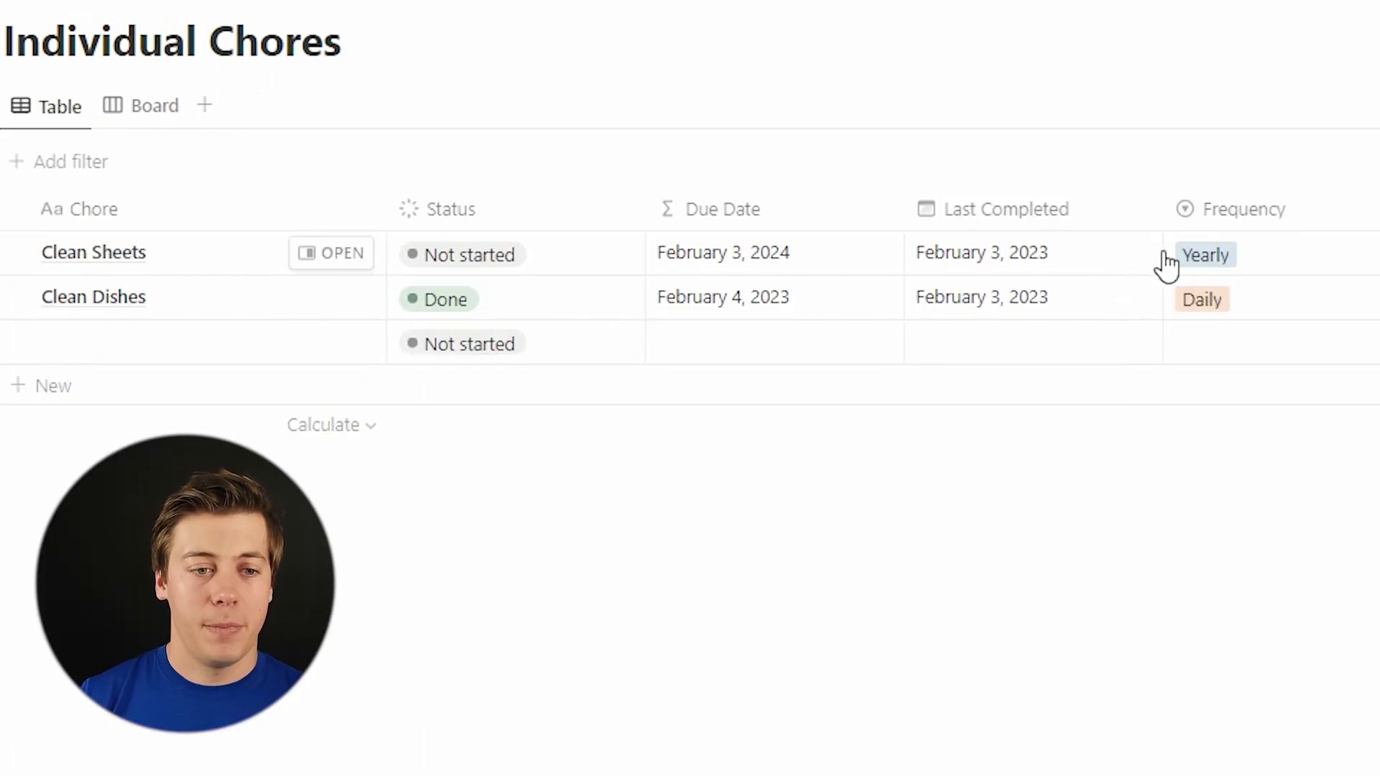
click(1288, 260)
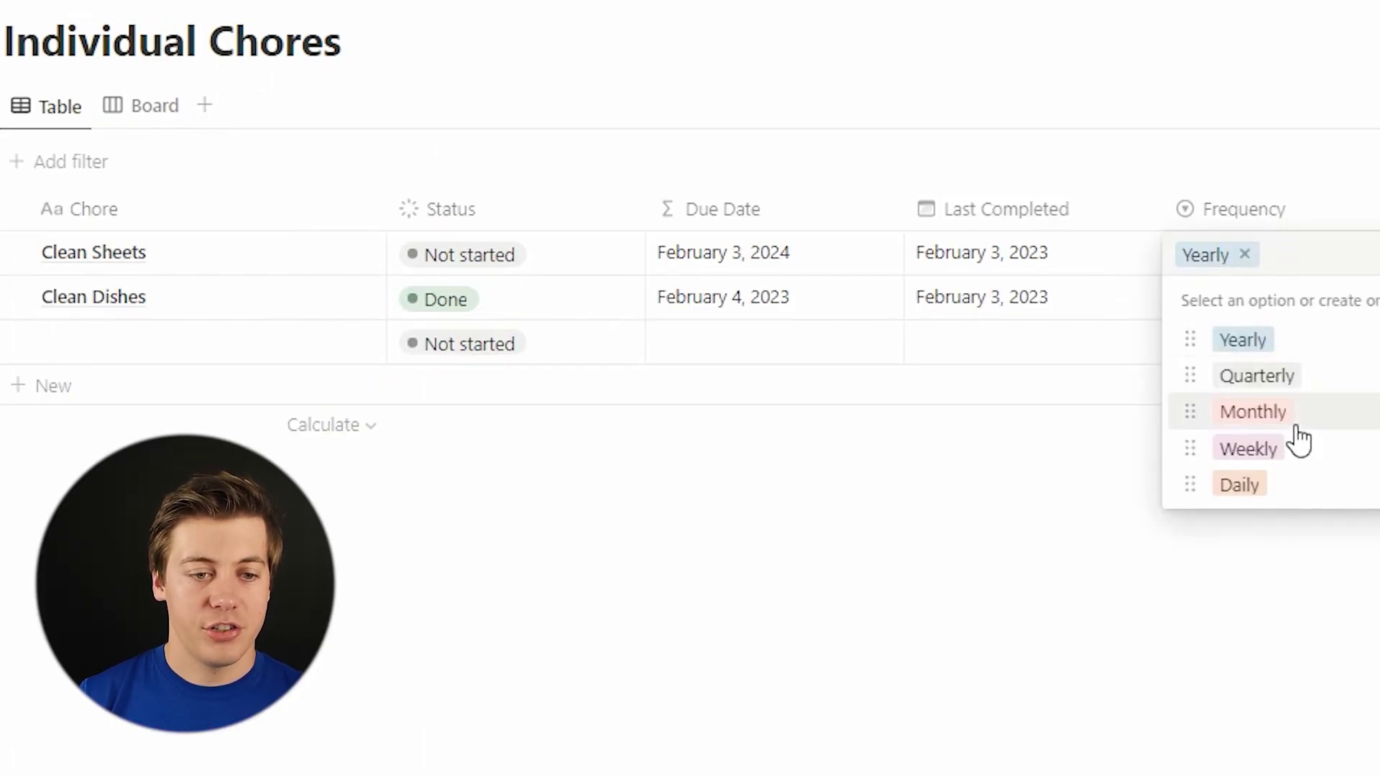
click(1248, 449)
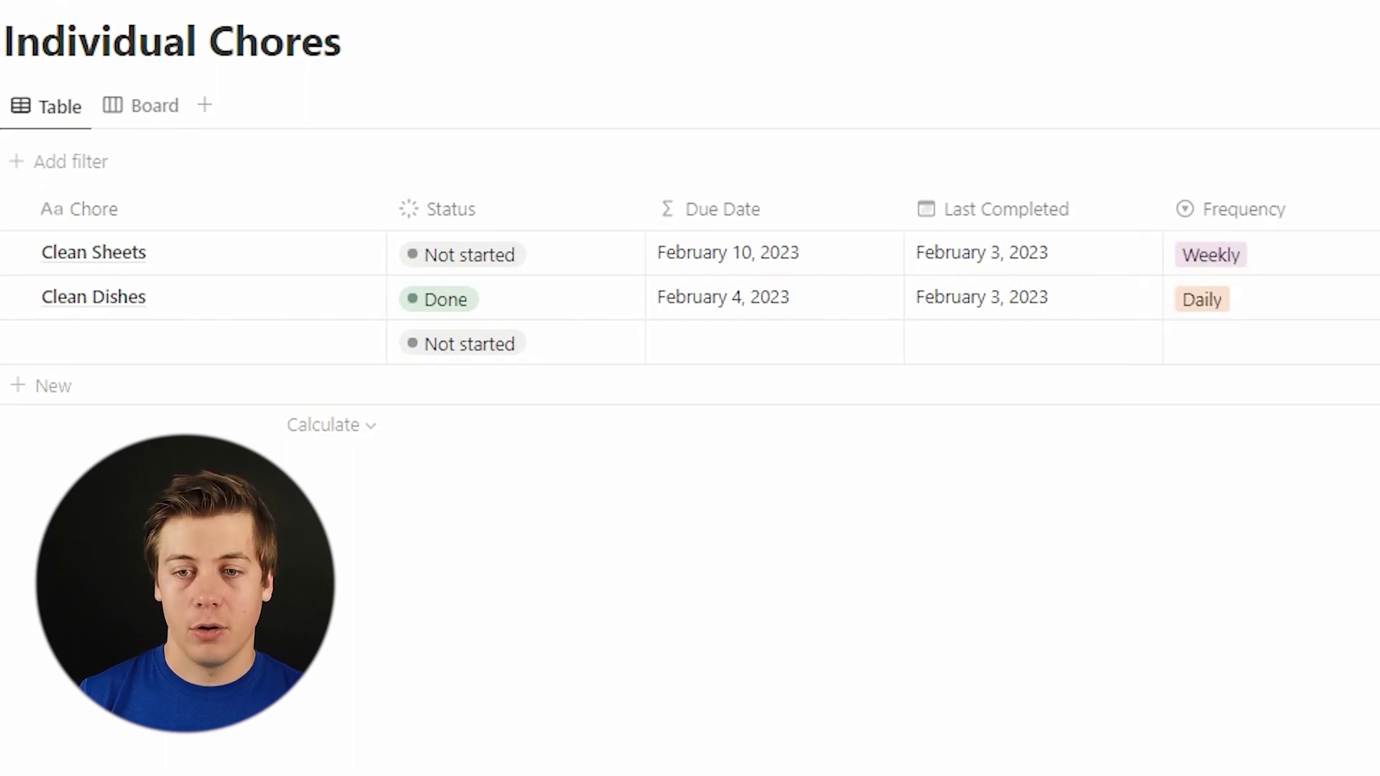
click(1312, 107)
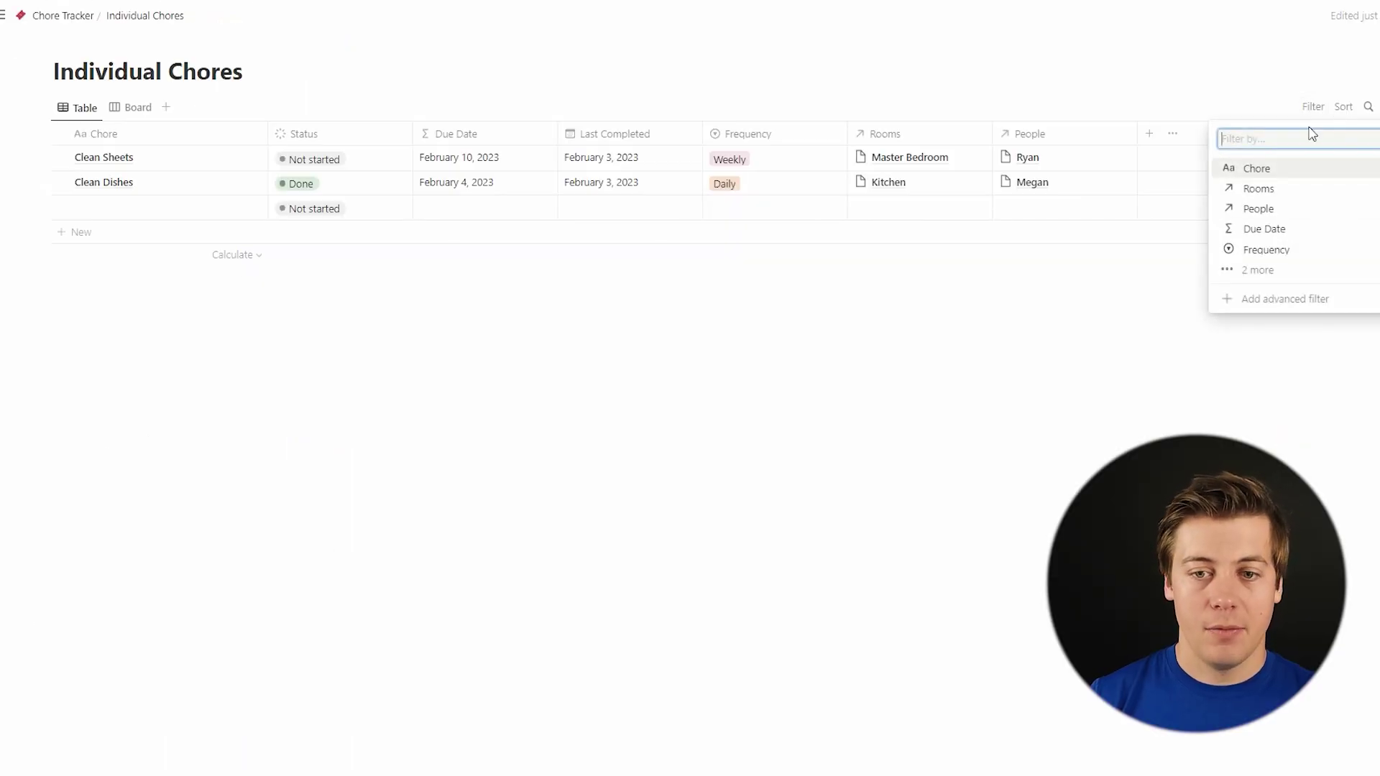
- Filter the chore table to Due Date within Next month
click(1272, 229)
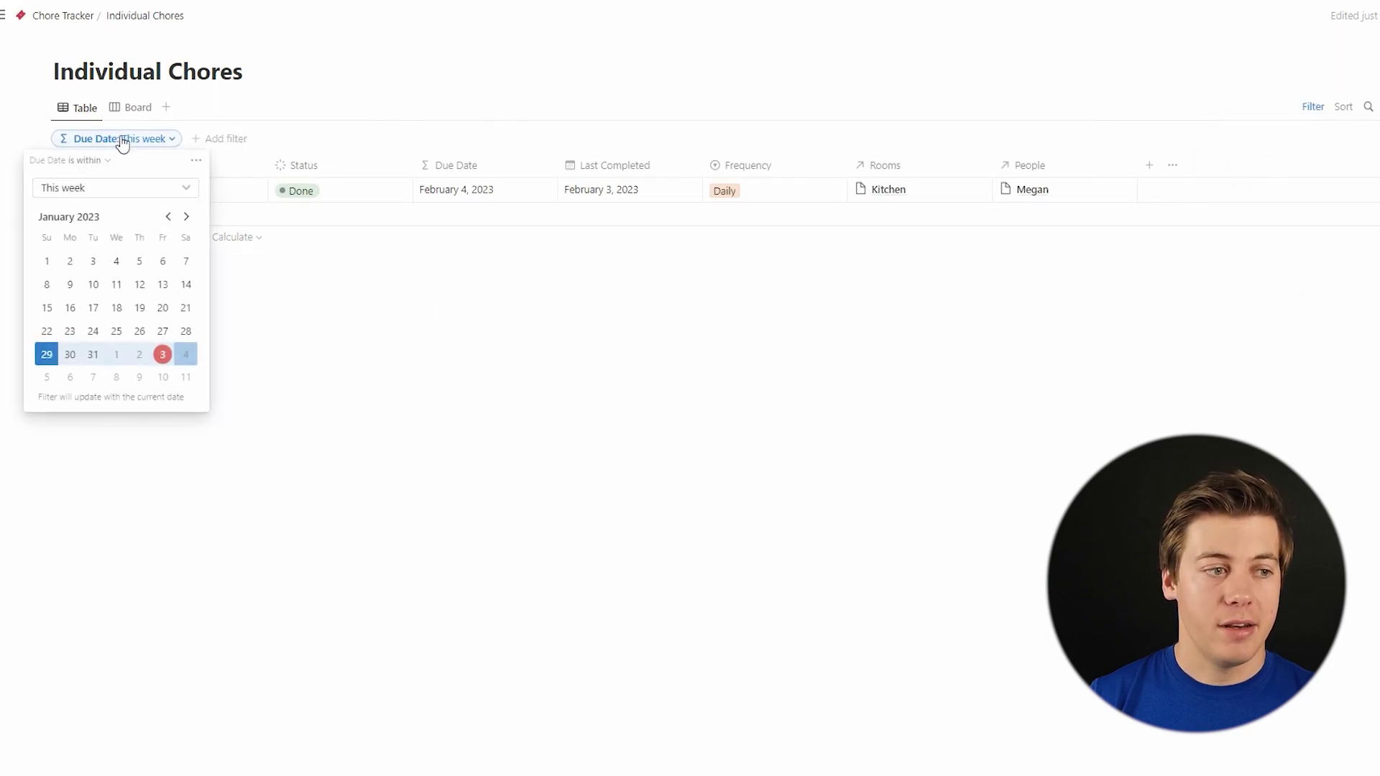
click(600, 369)
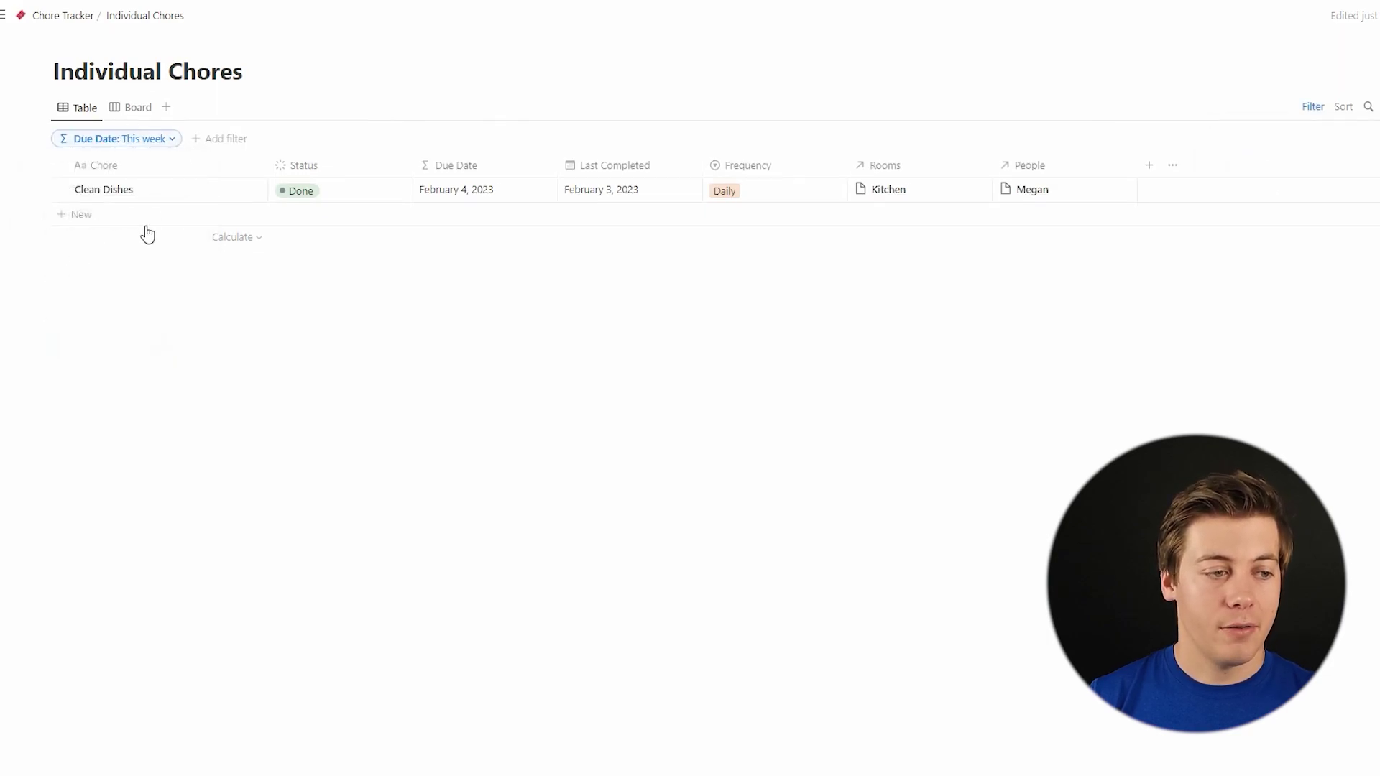
click(129, 141)
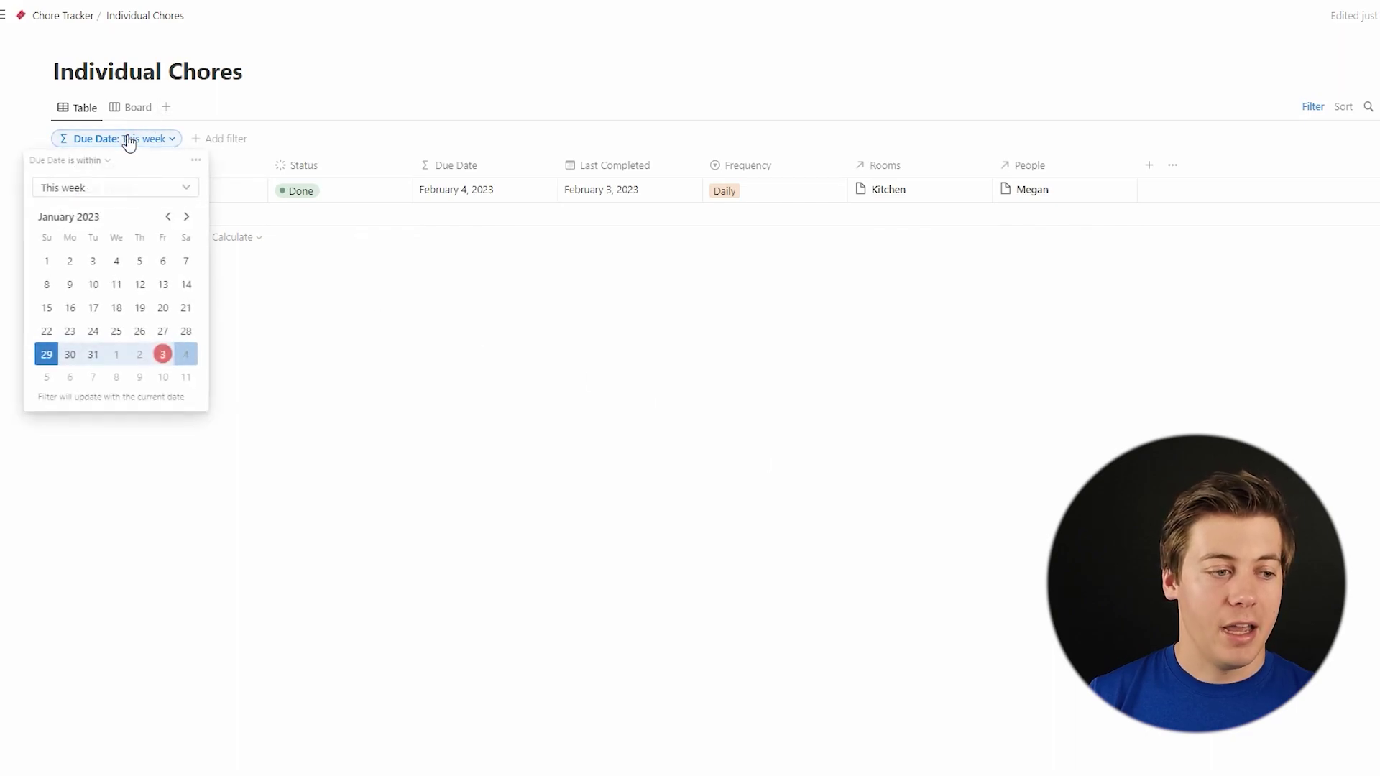
click(132, 194)
click(99, 337)
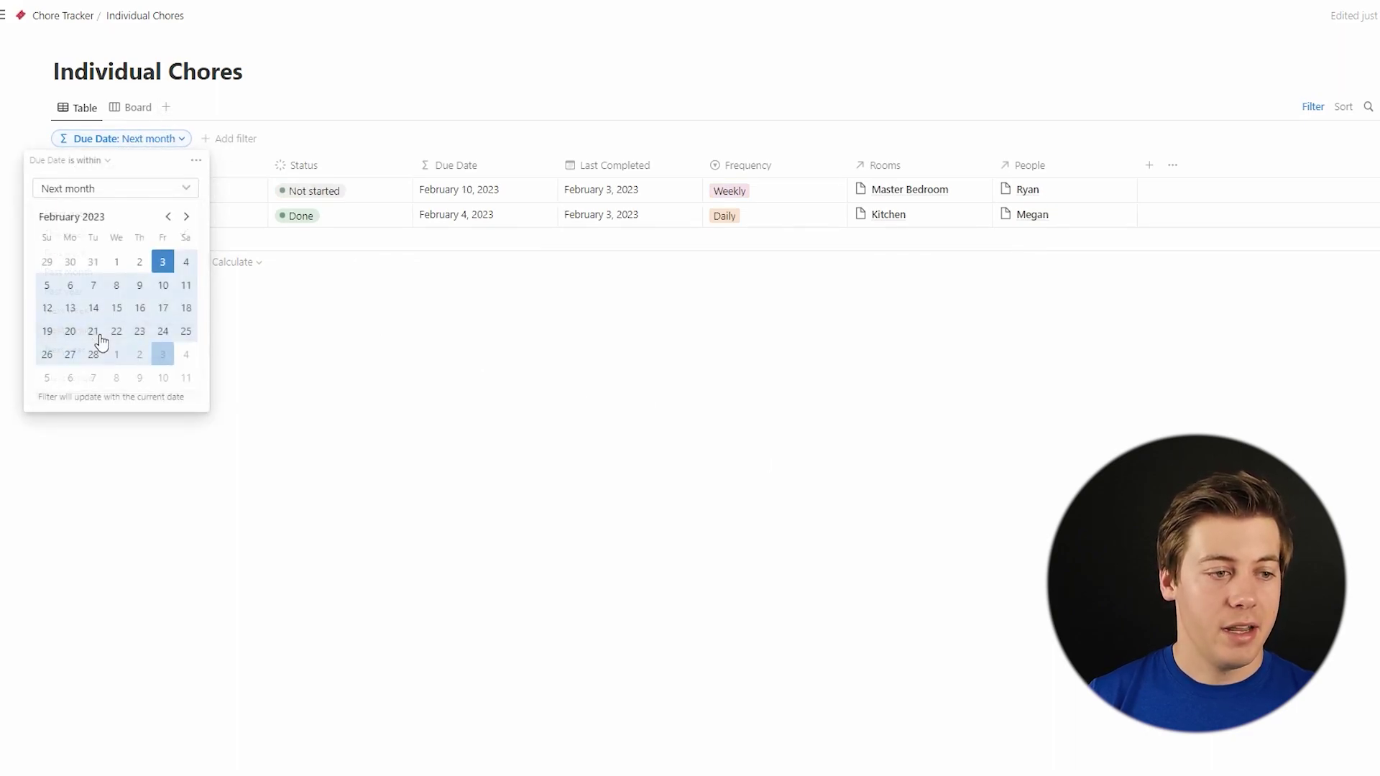
click(562, 420)
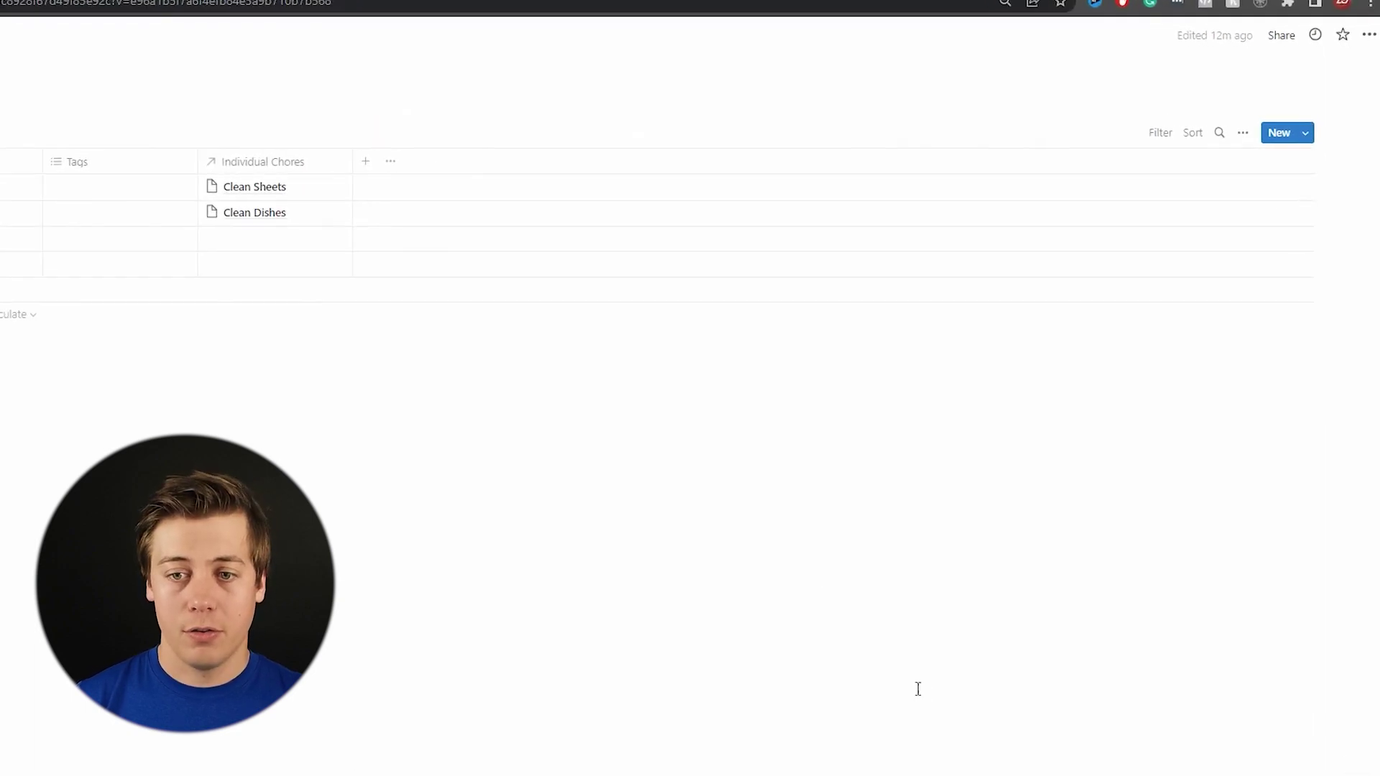
- Change the Rooms database view's layout to Gallery
click(1242, 132)
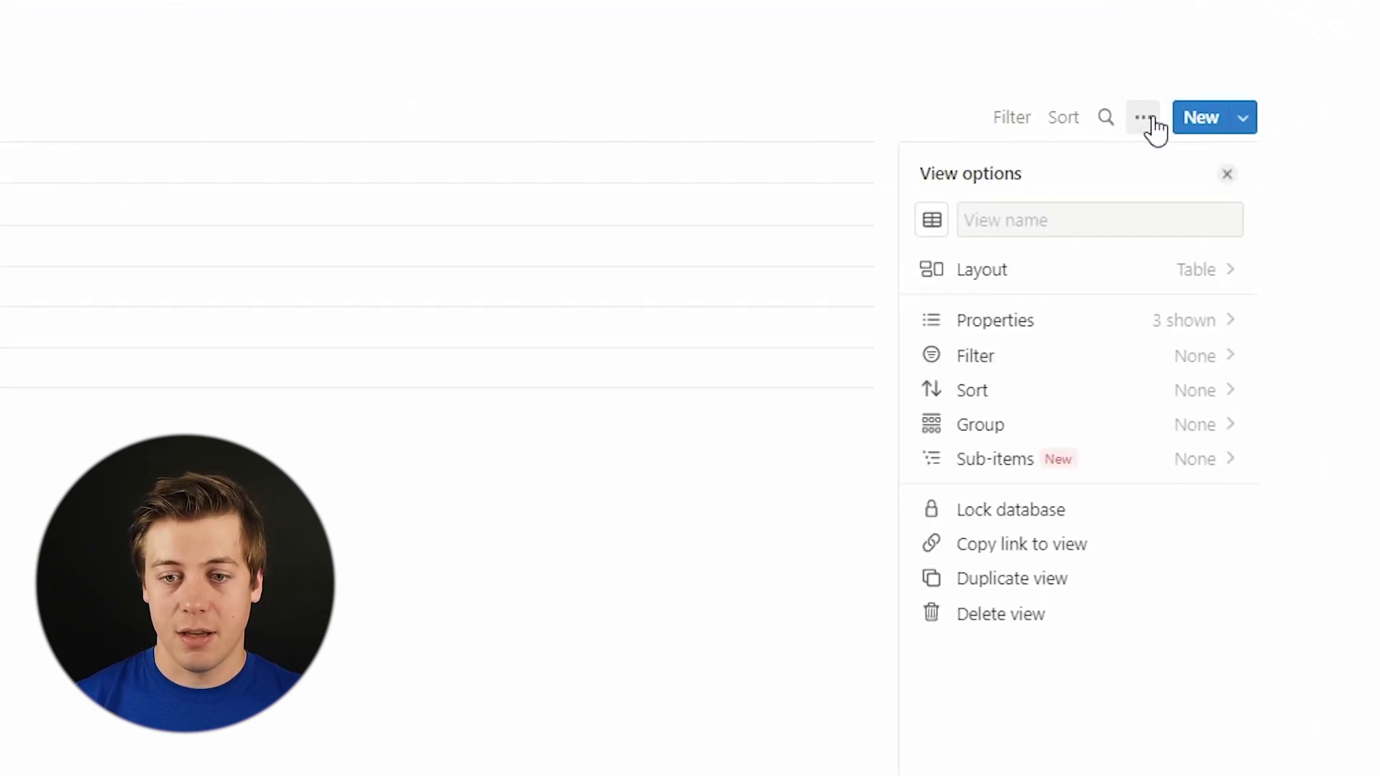
click(1171, 277)
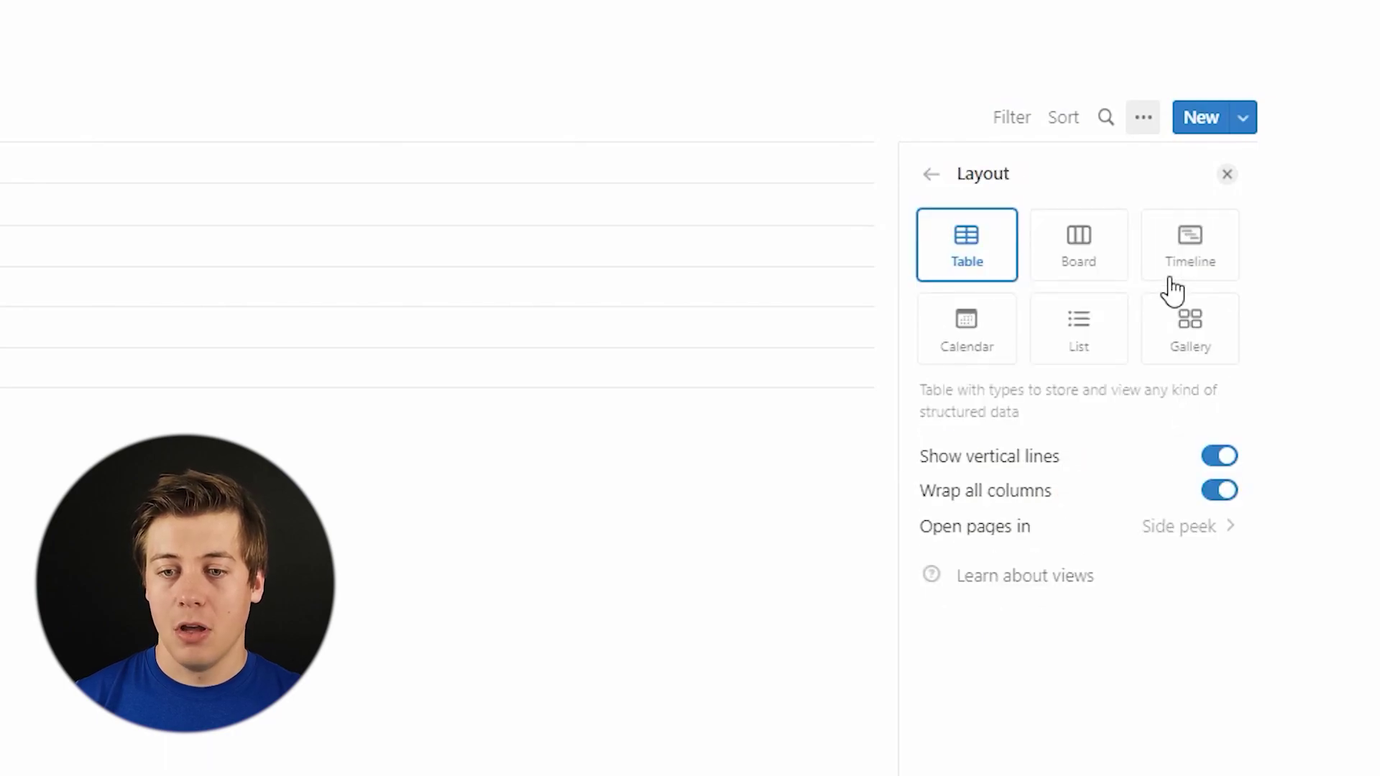
click(1189, 320)
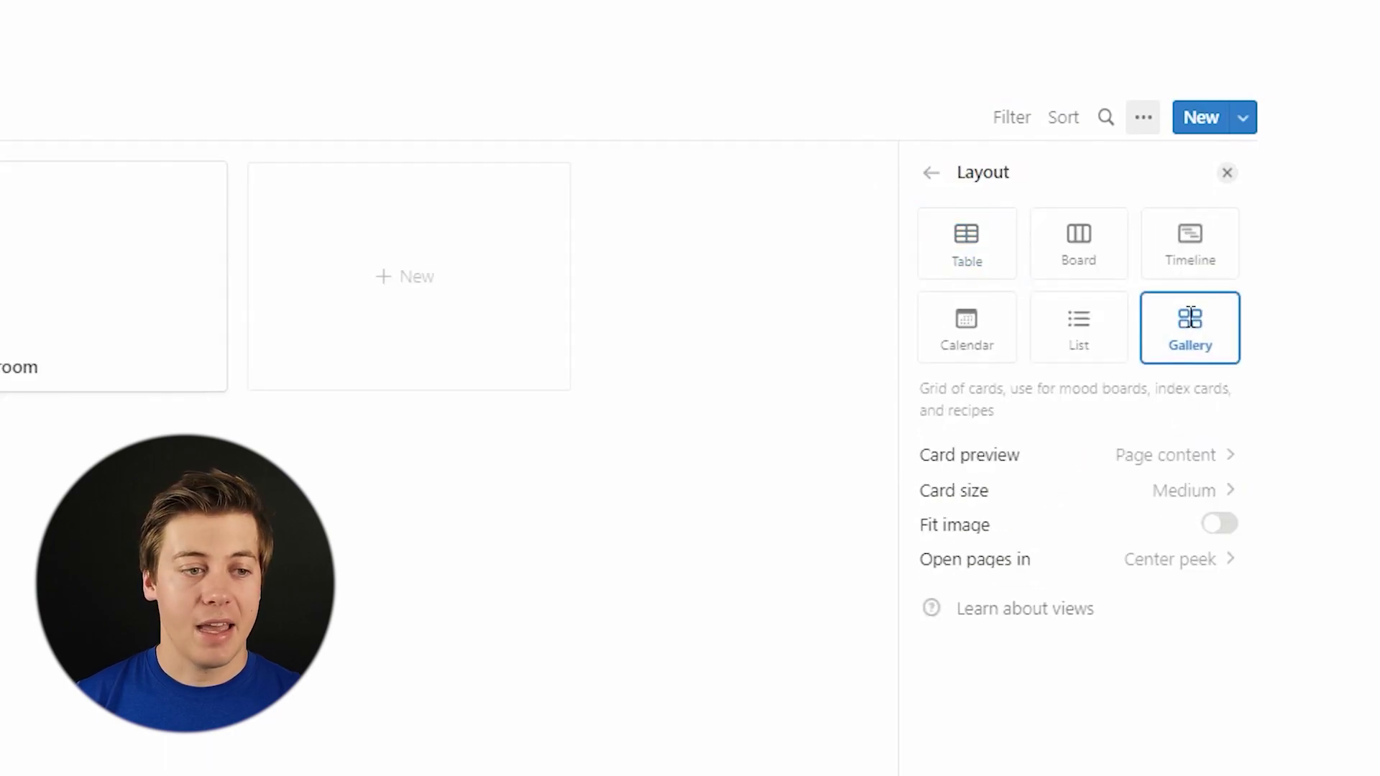
click(145, 770)
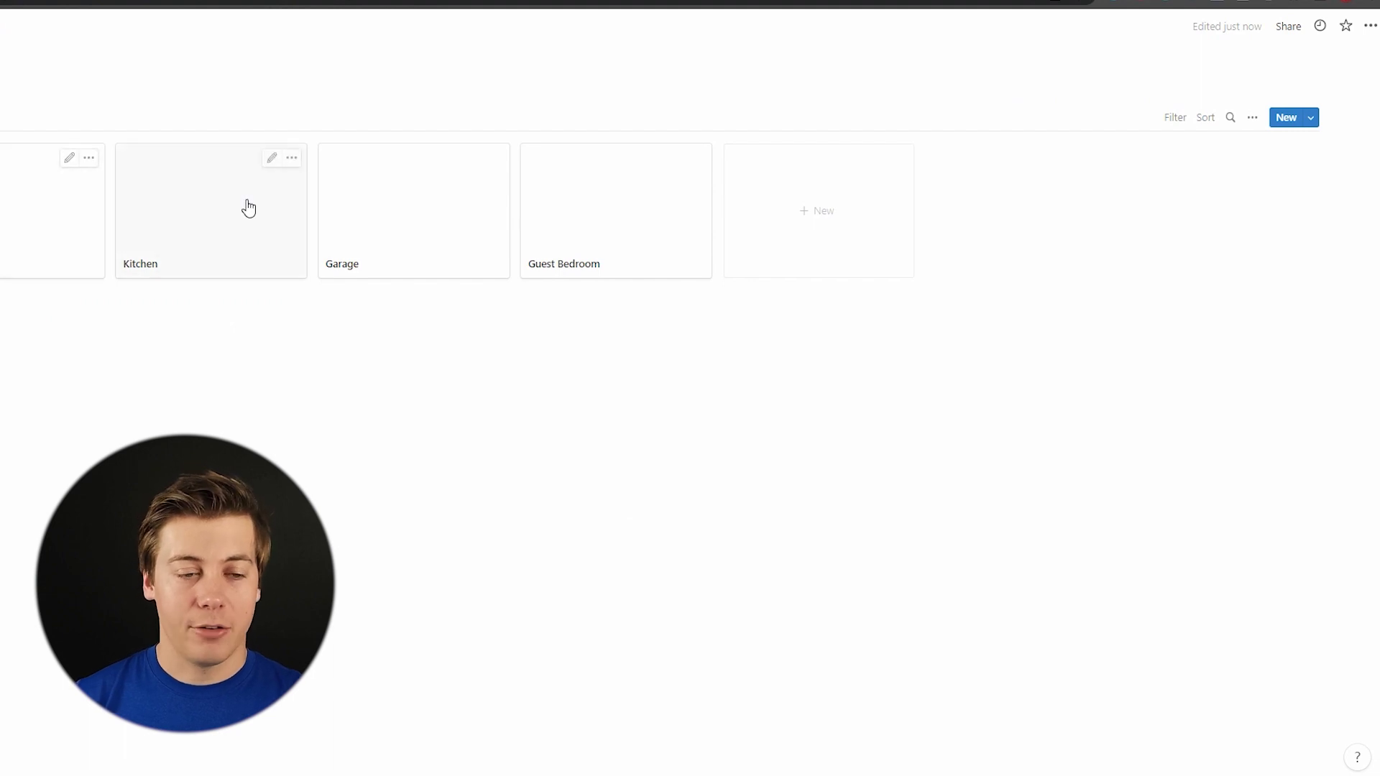
- Set the gallery card preview to Page cover and card size to Large
click(1251, 117)
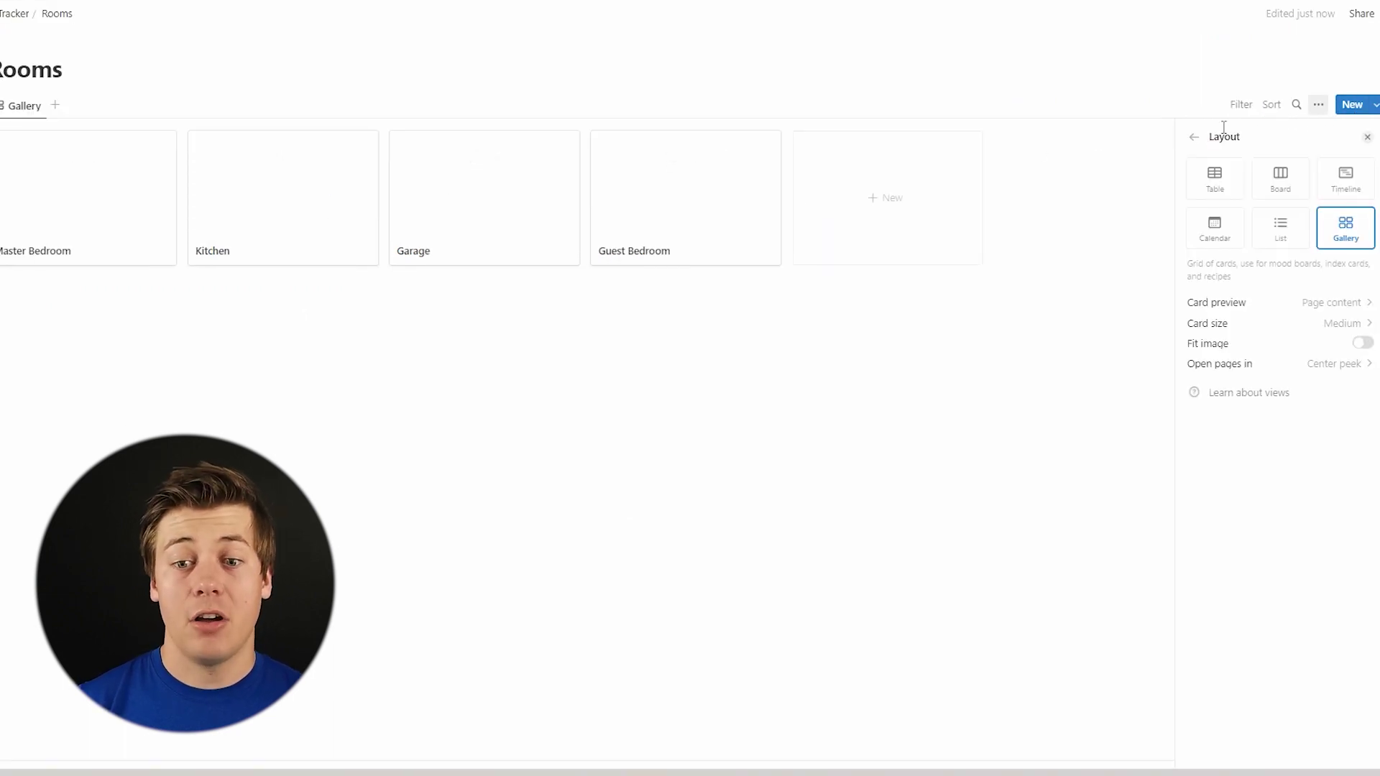
click(1316, 308)
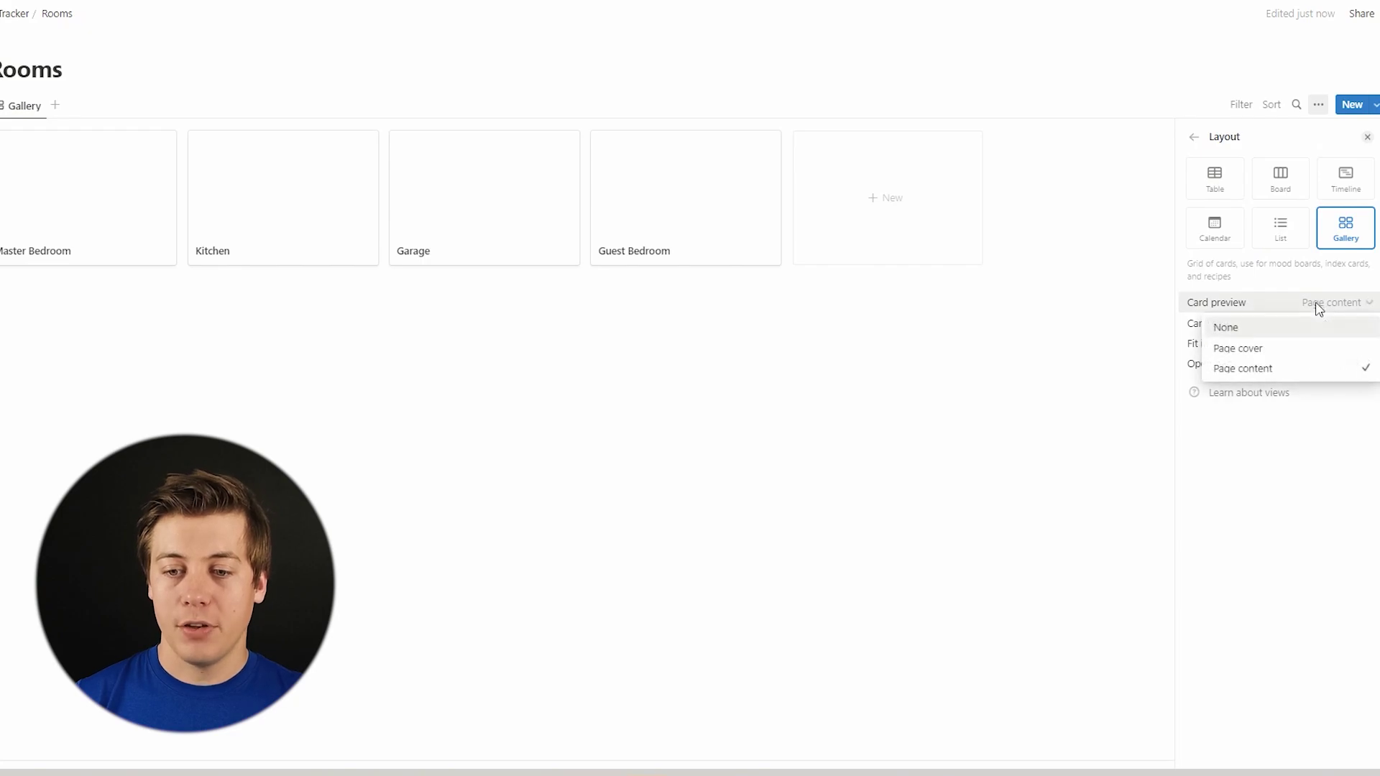
click(1264, 351)
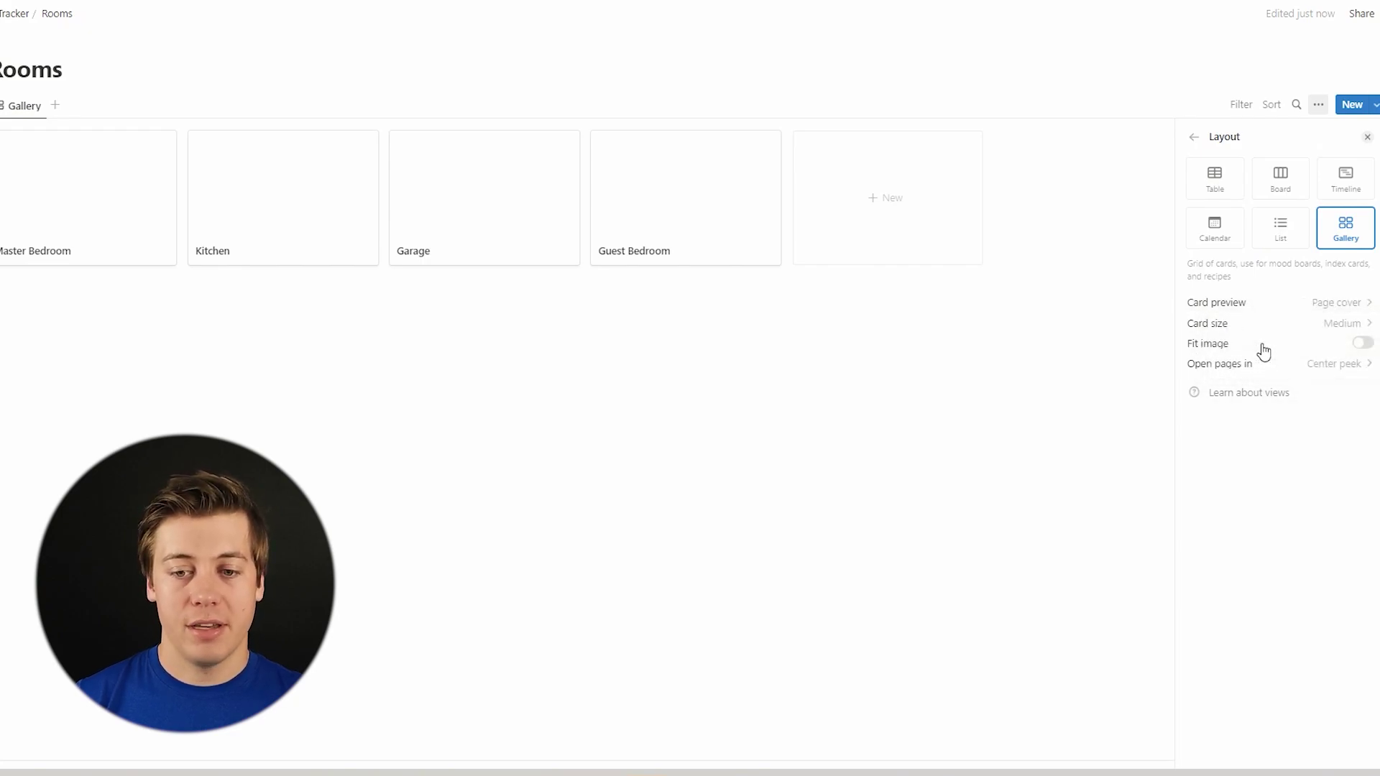
click(1270, 325)
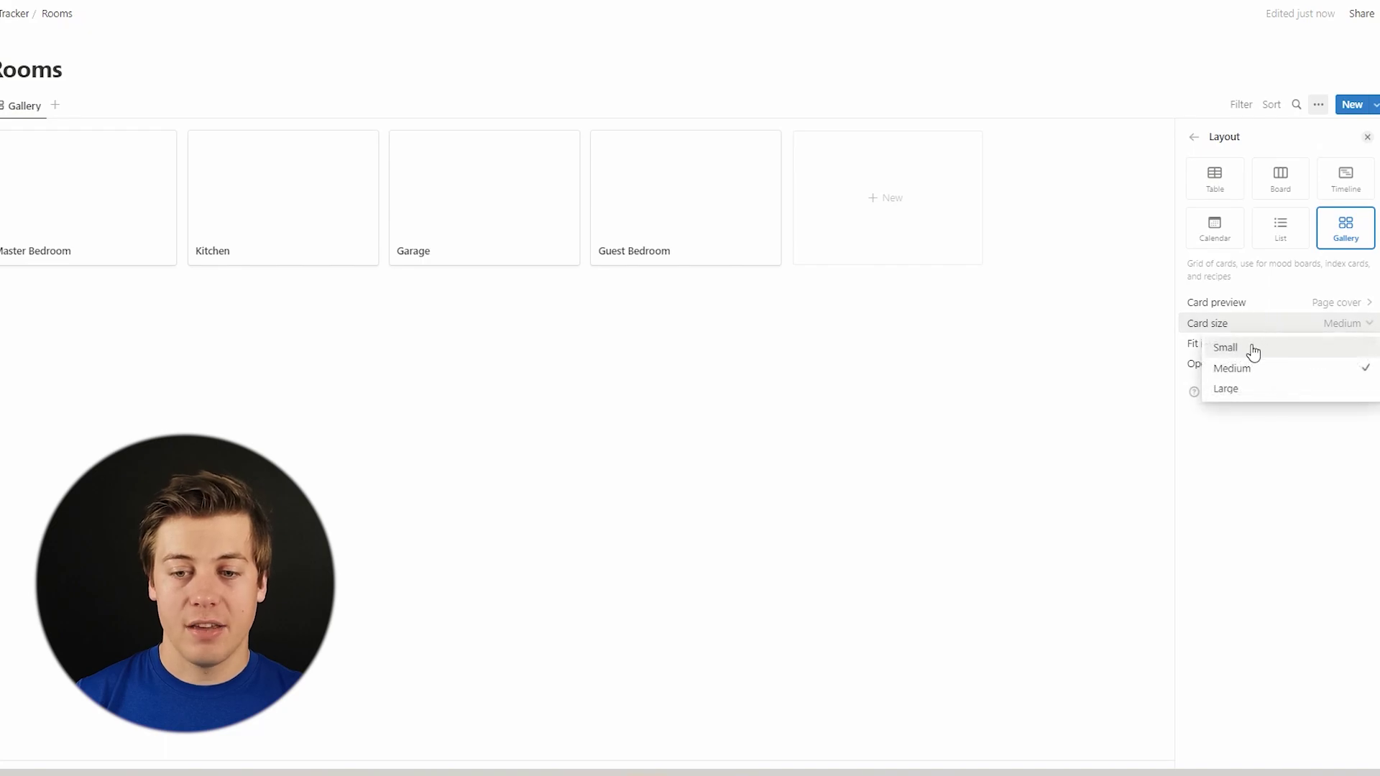
click(1241, 348)
click(1299, 328)
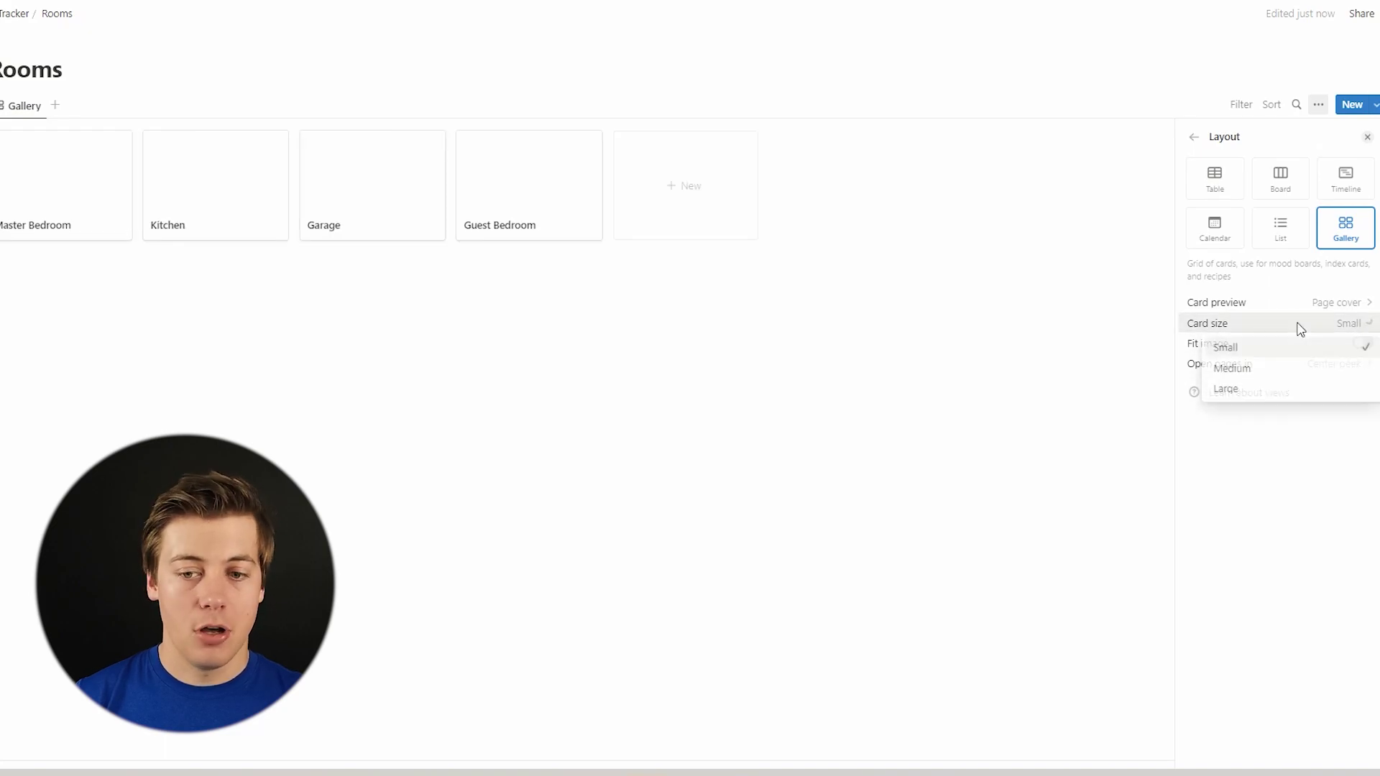
click(1262, 394)
click(1274, 332)
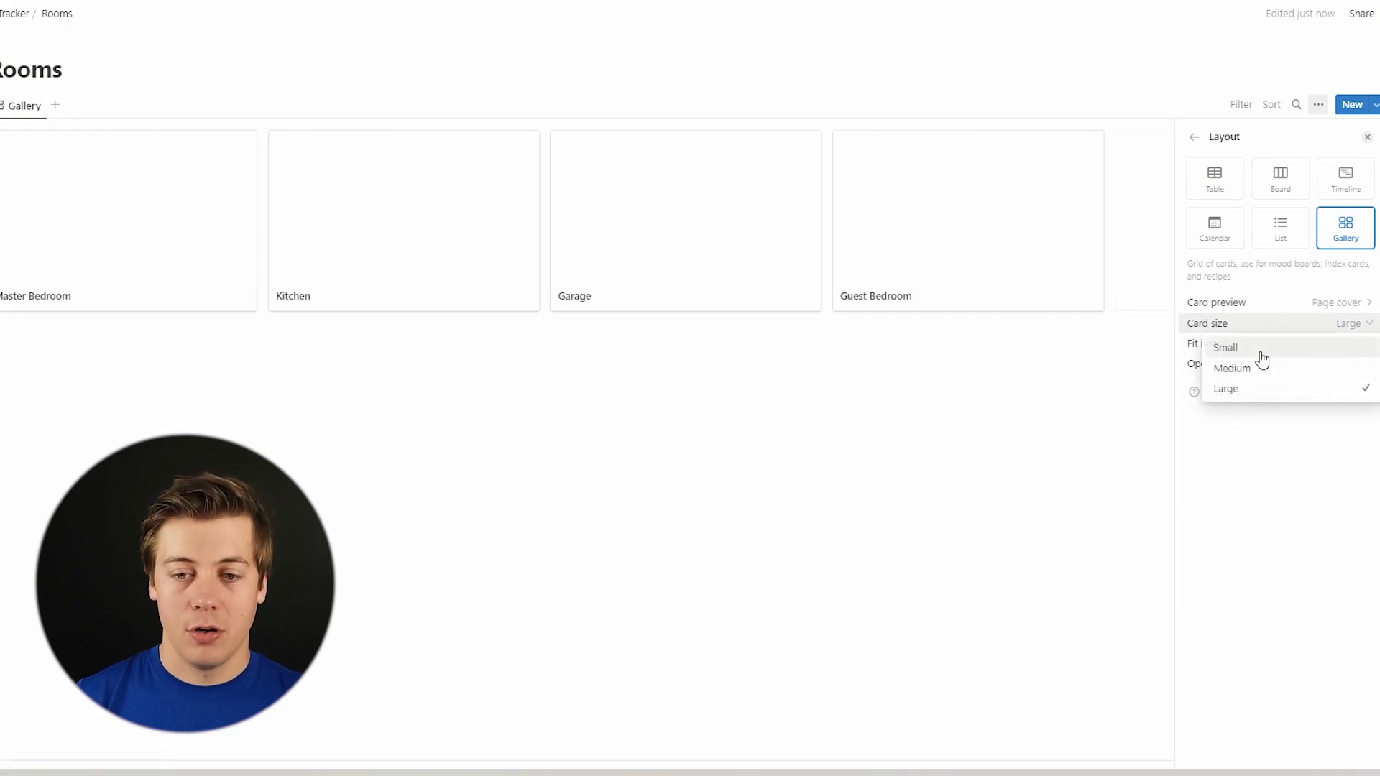
click(1250, 369)
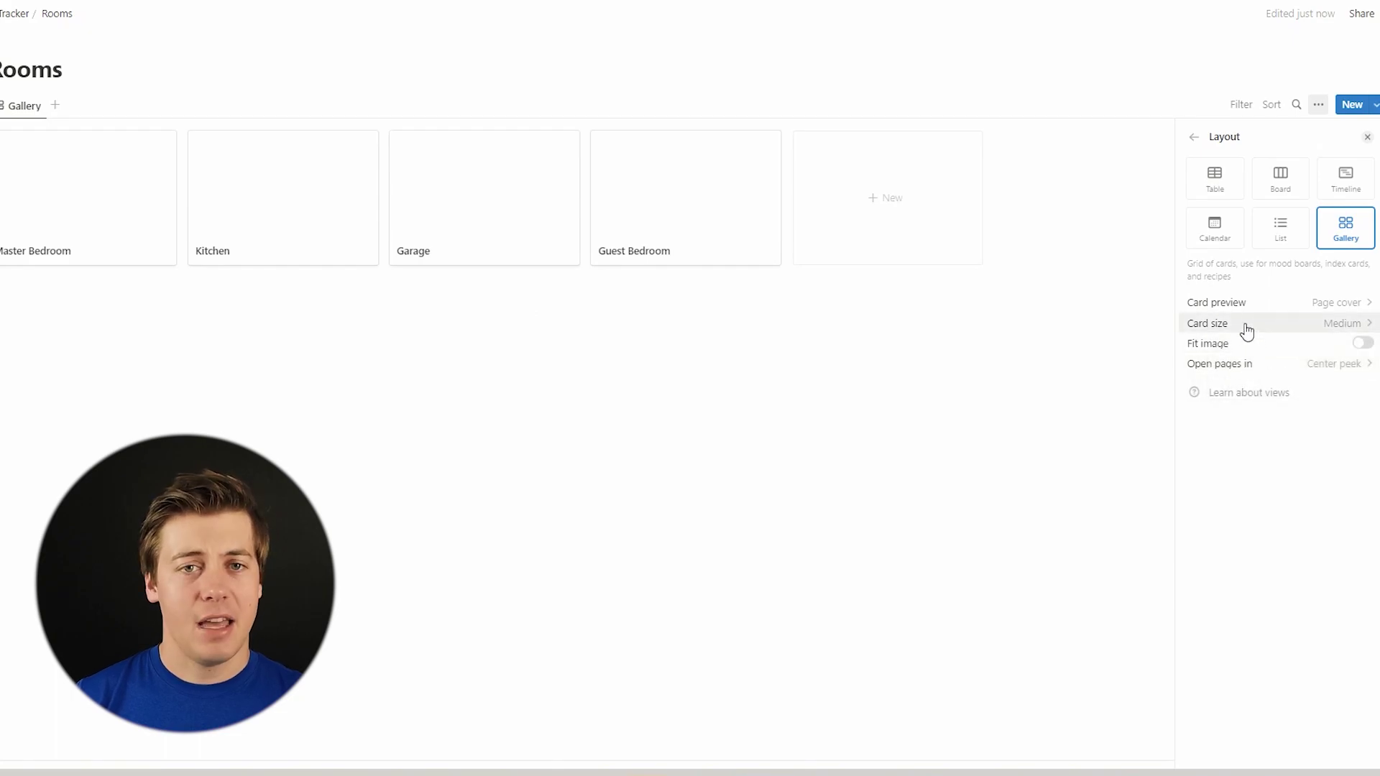
click(1247, 331)
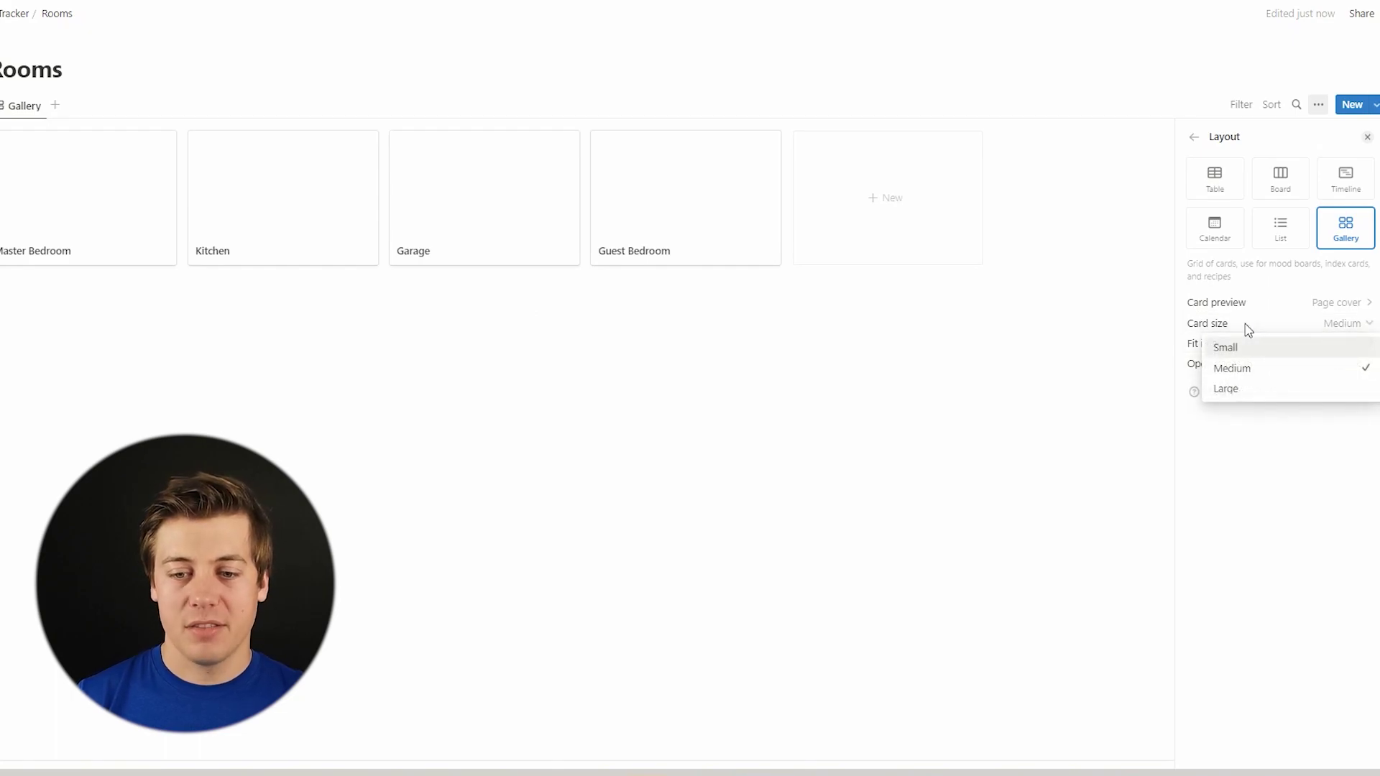
click(1248, 389)
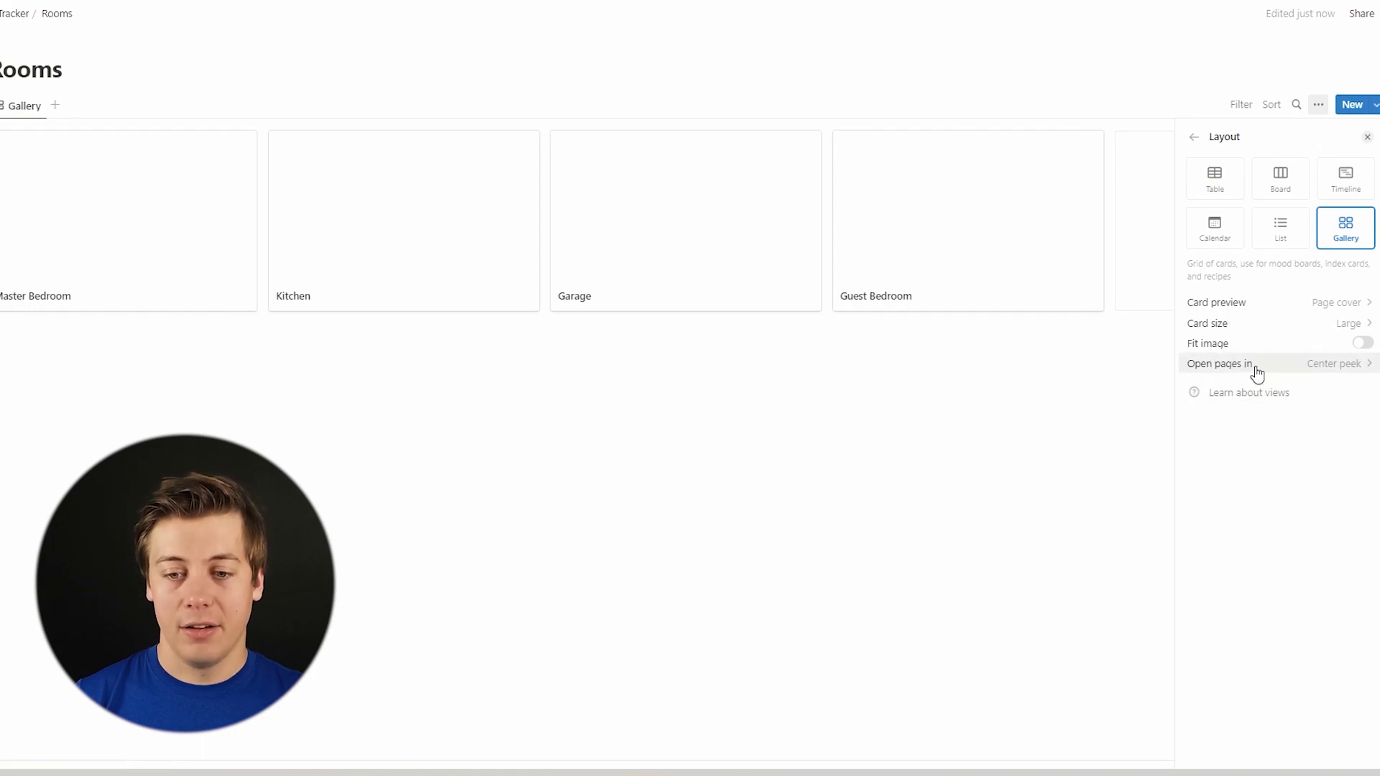
click(288, 474)
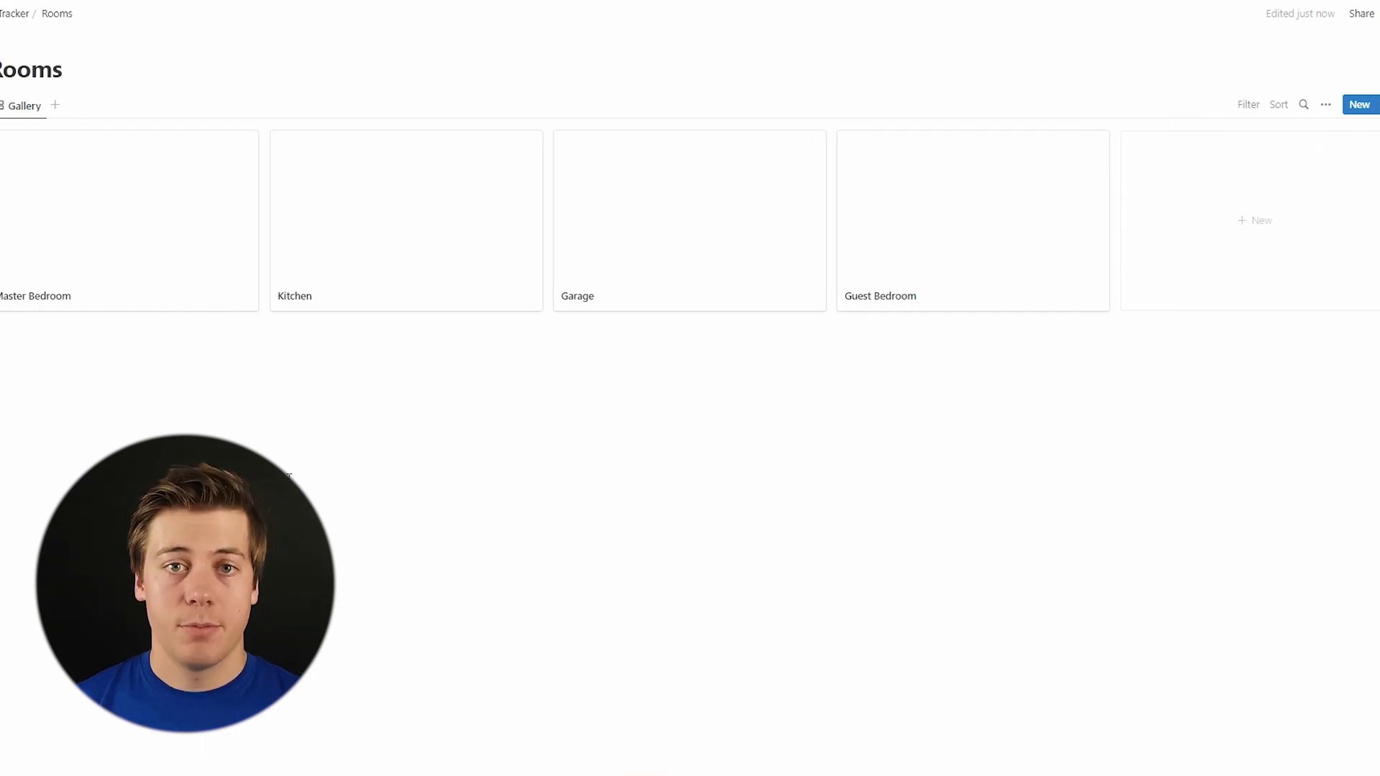
- Give the Master Bedroom page an Unsplash 'bedroom' photo cover
click(168, 205)
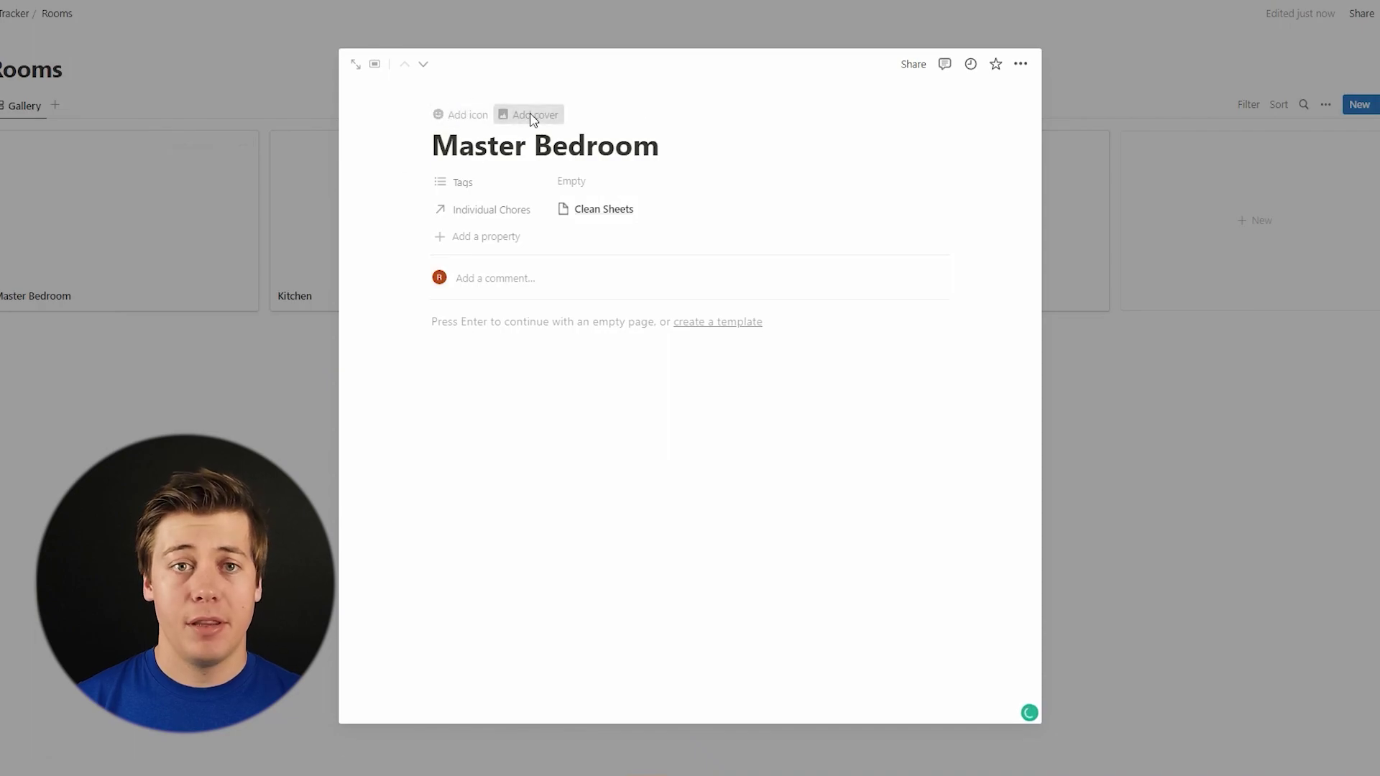
click(524, 115)
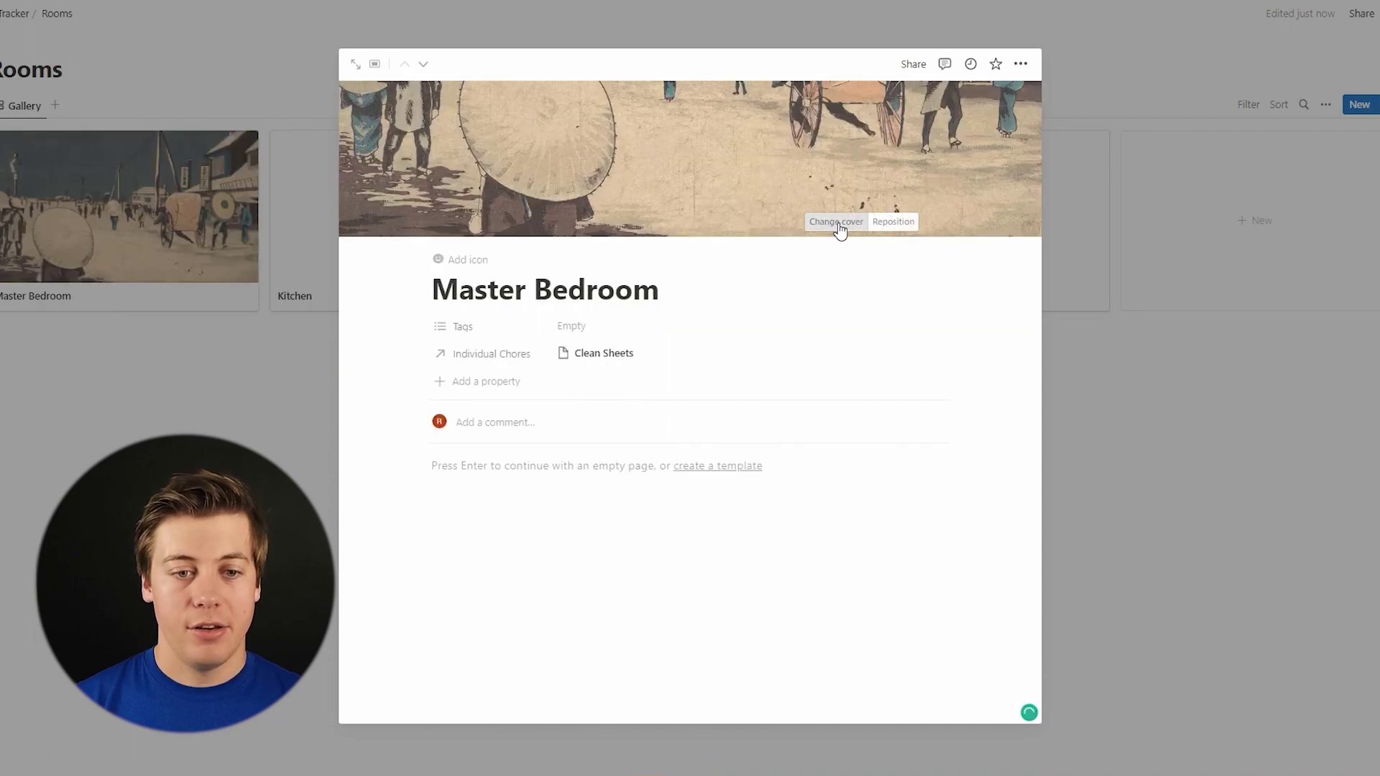
click(838, 222)
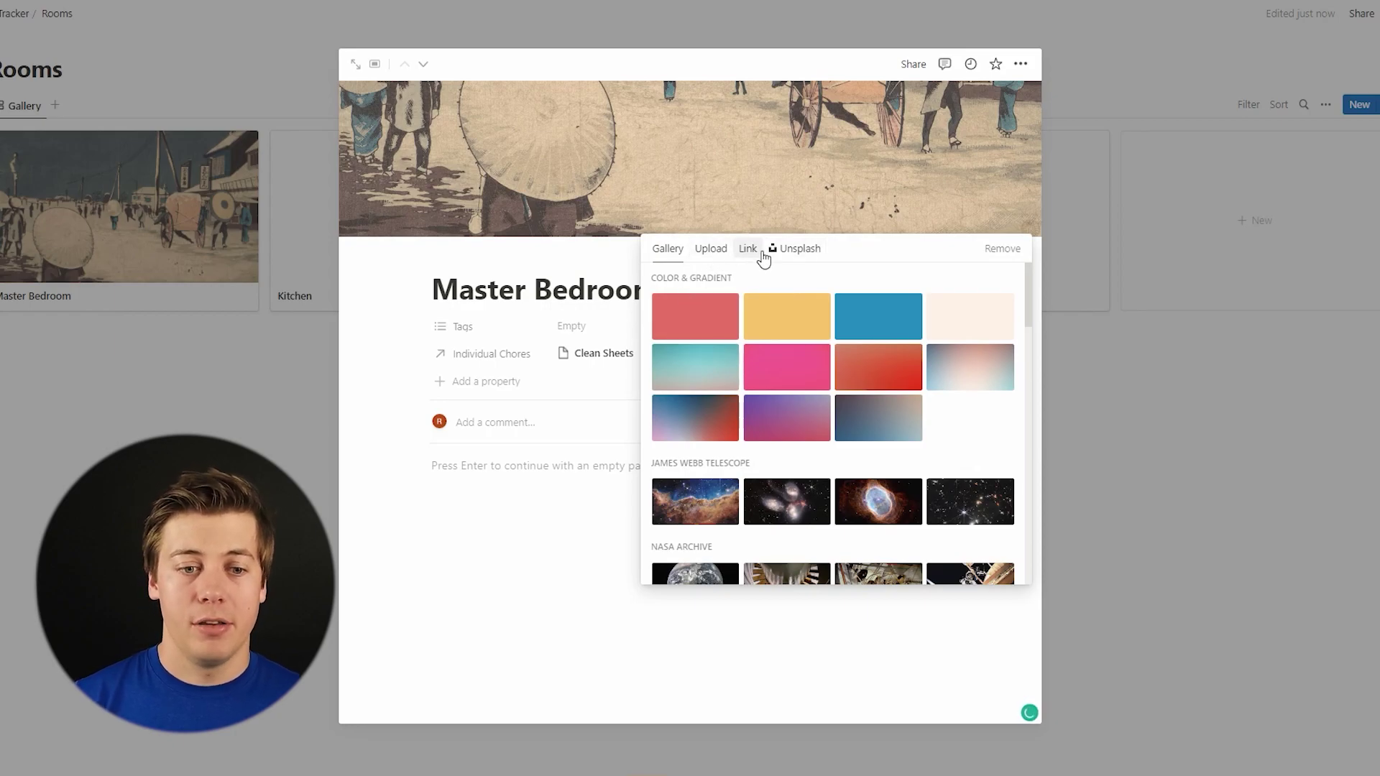
click(799, 249)
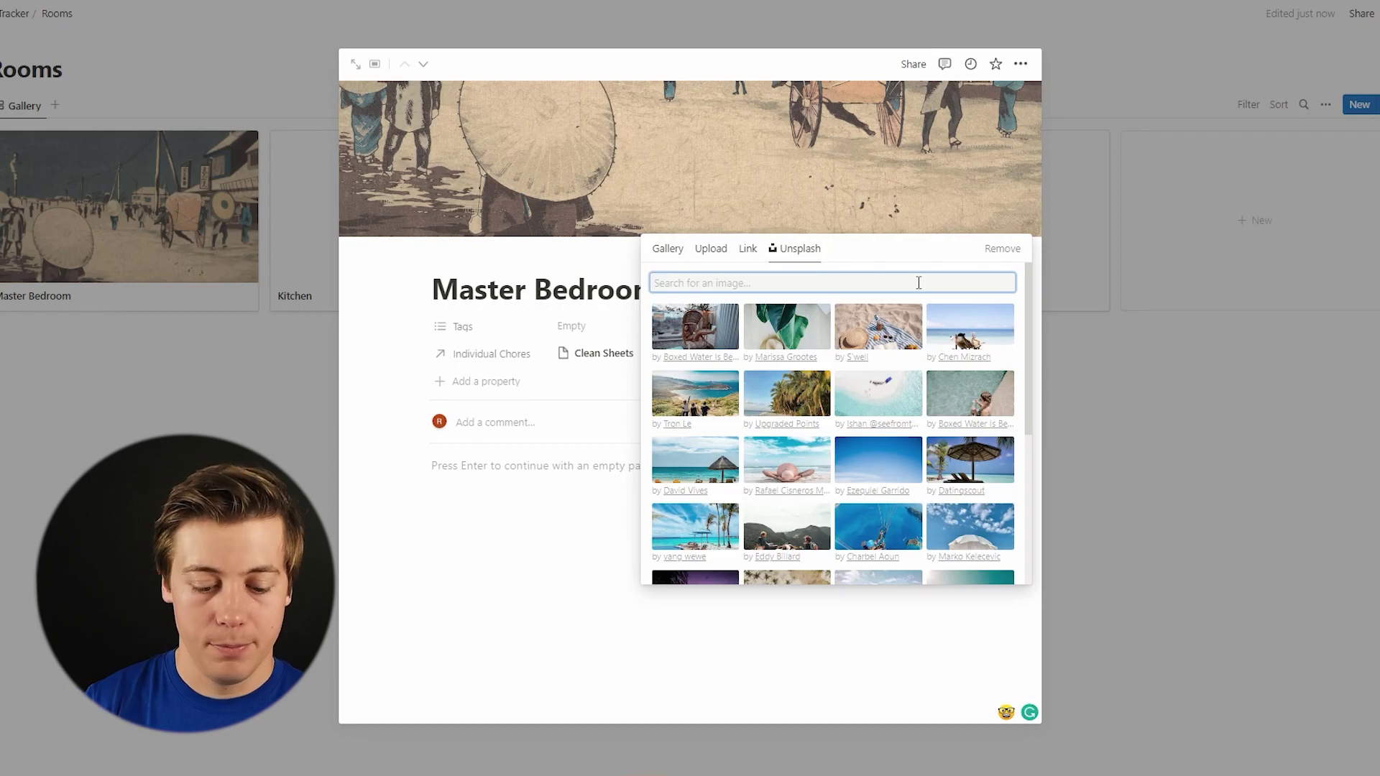
text(bedroom)
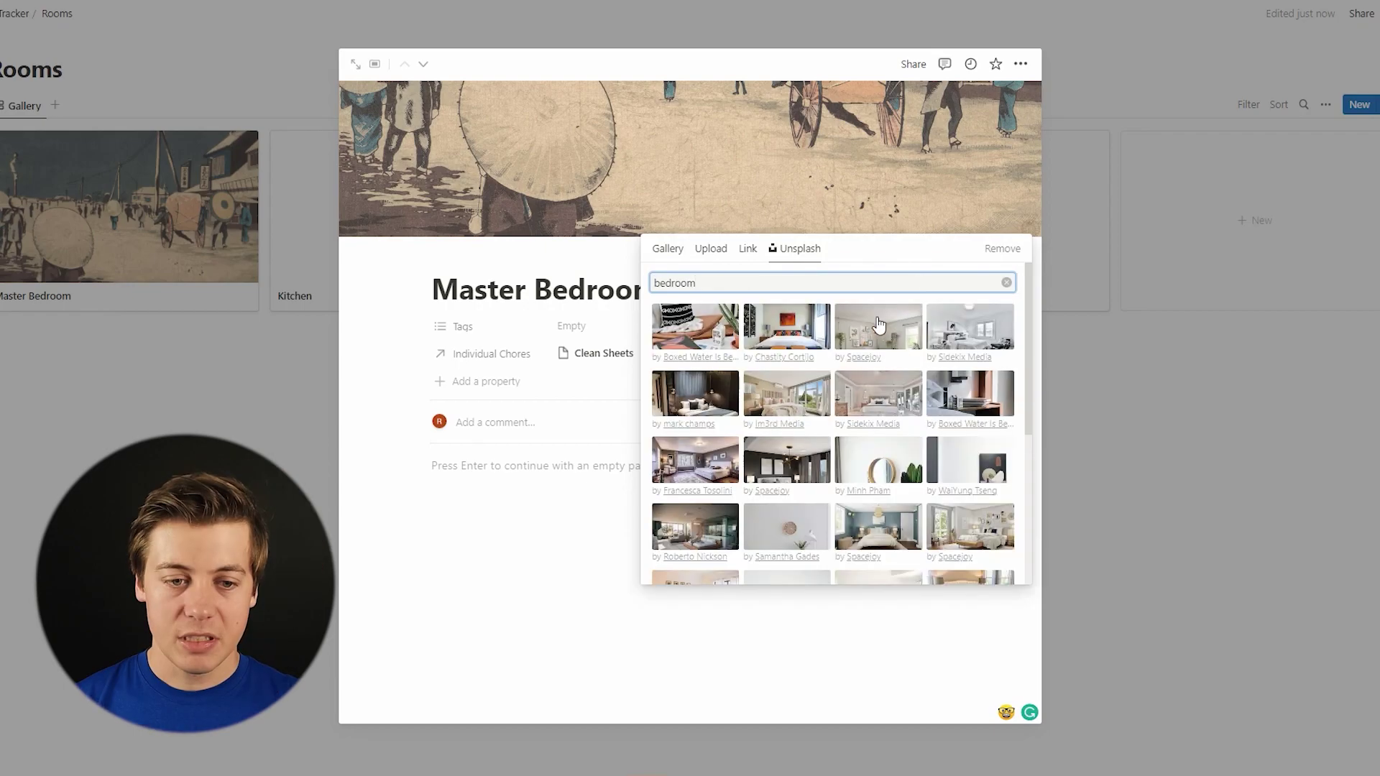
click(897, 404)
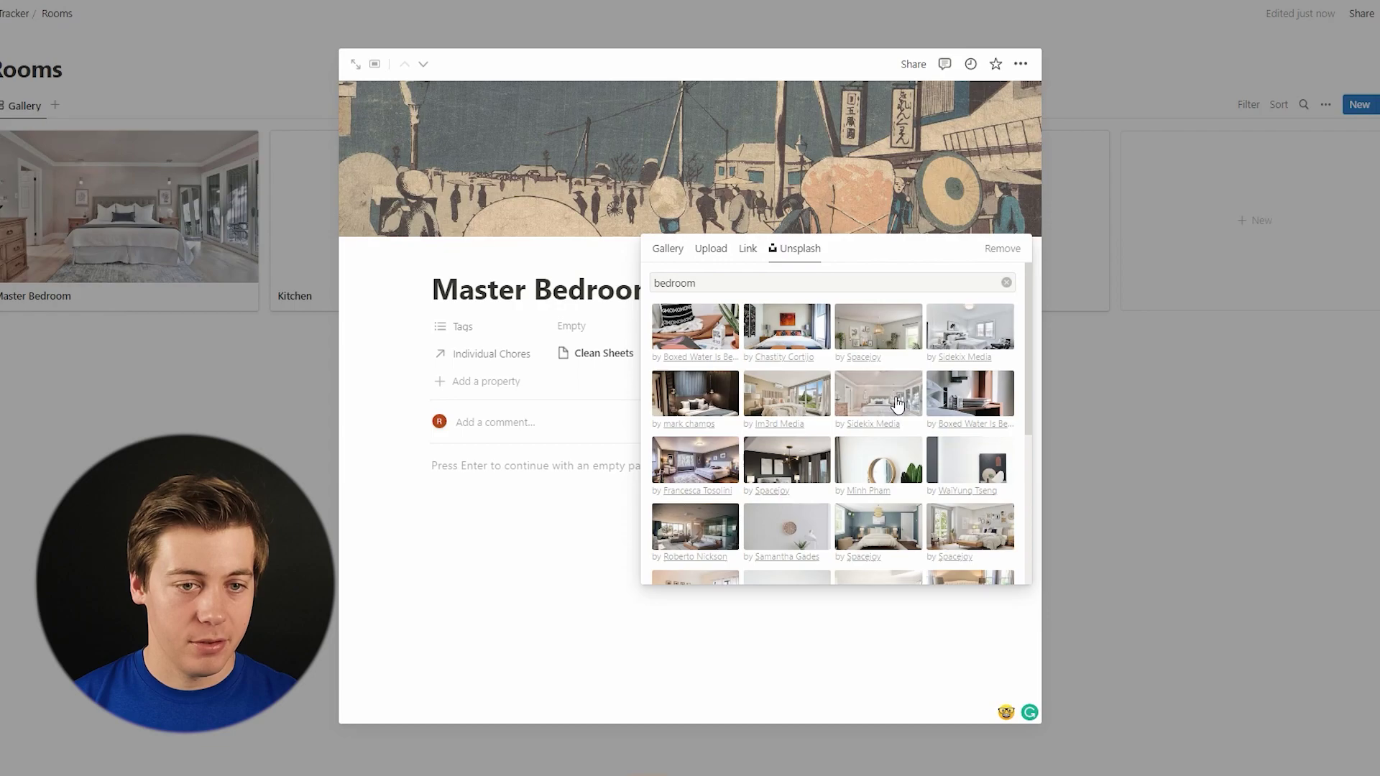
key(Escape)
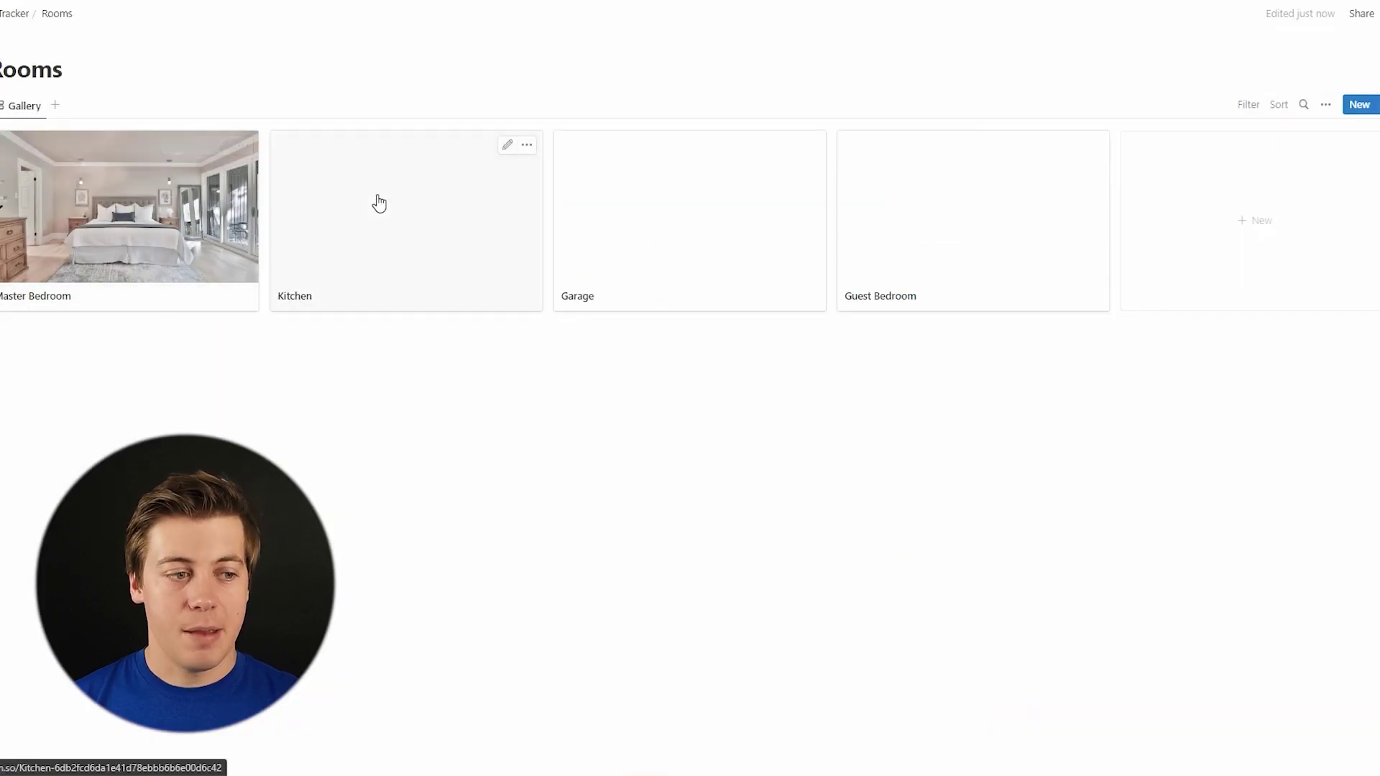
- Give the Kitchen page an Unsplash kitchen photo cover
click(432, 228)
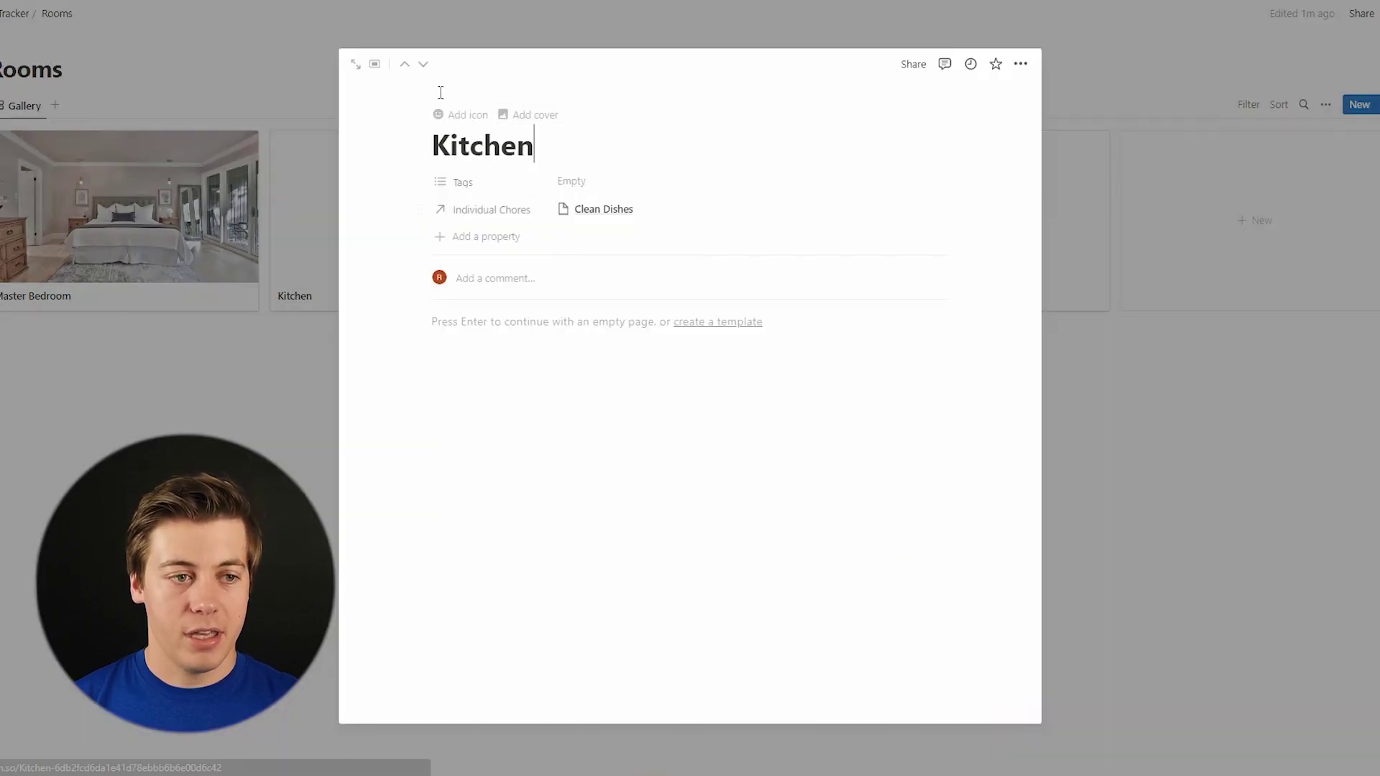
click(530, 115)
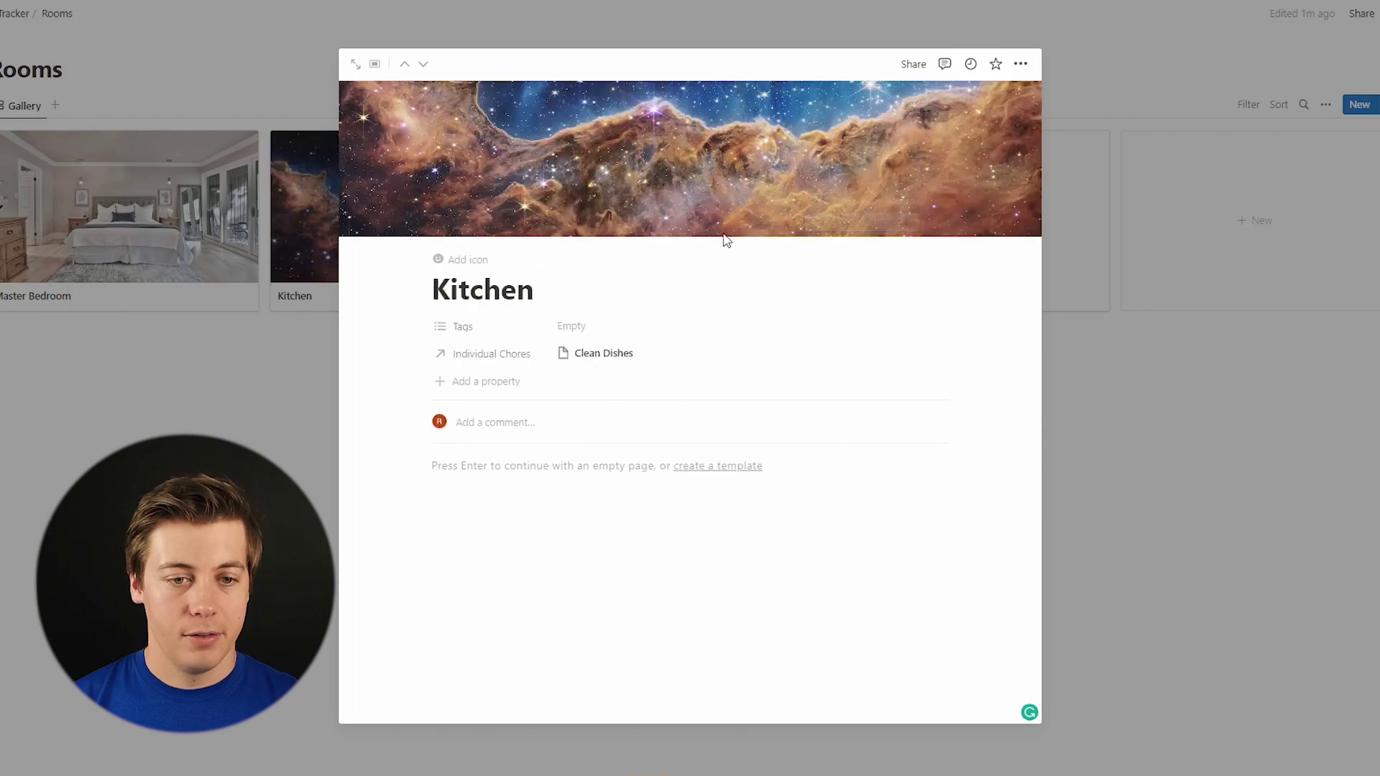
click(845, 225)
click(793, 249)
text(kitchen)
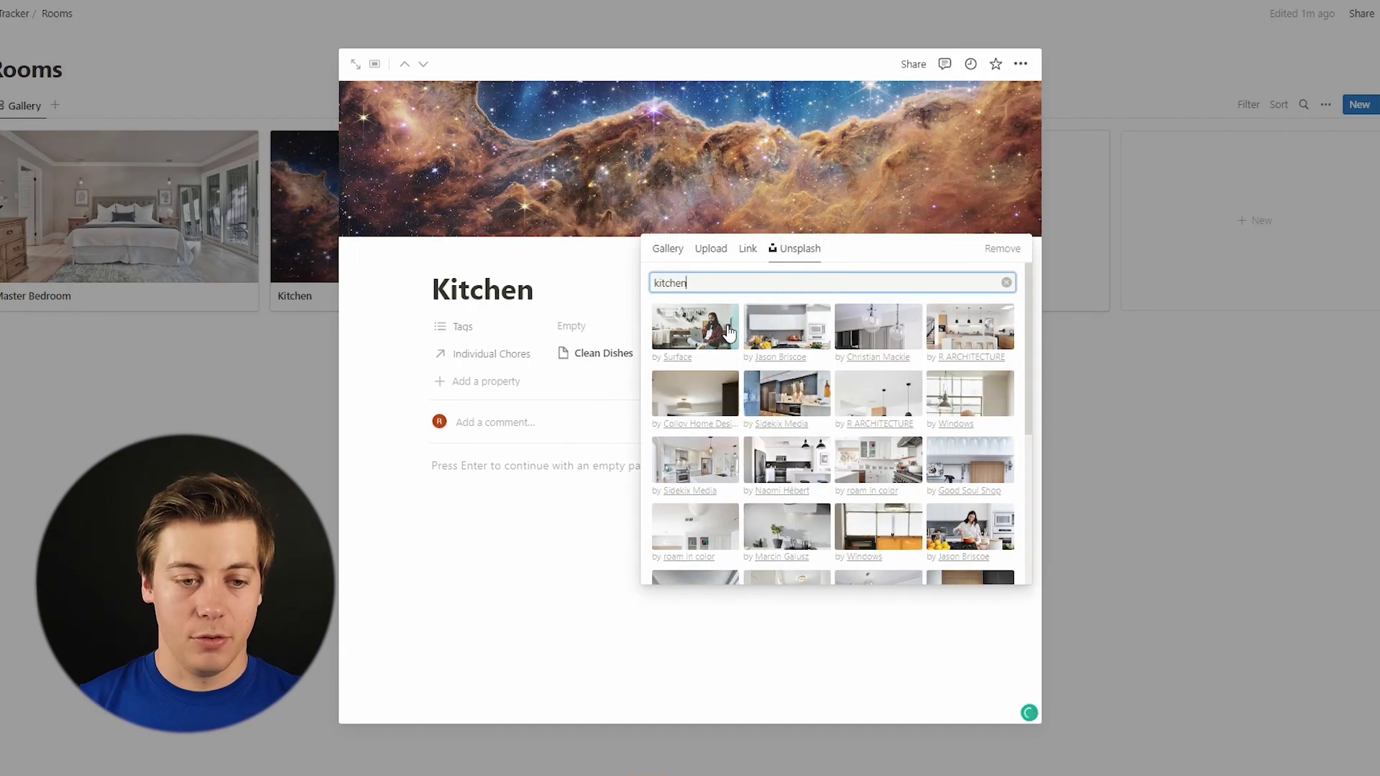
click(970, 329)
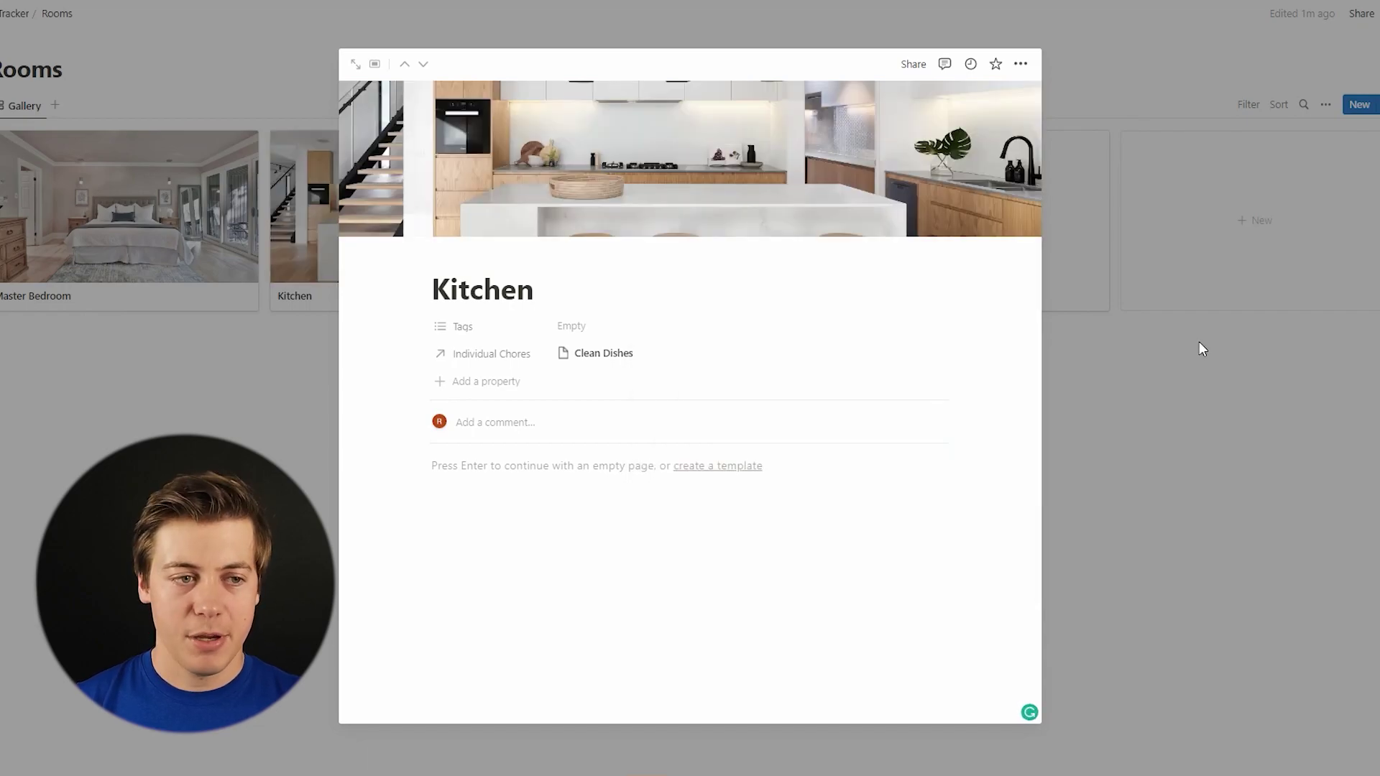
click(355, 64)
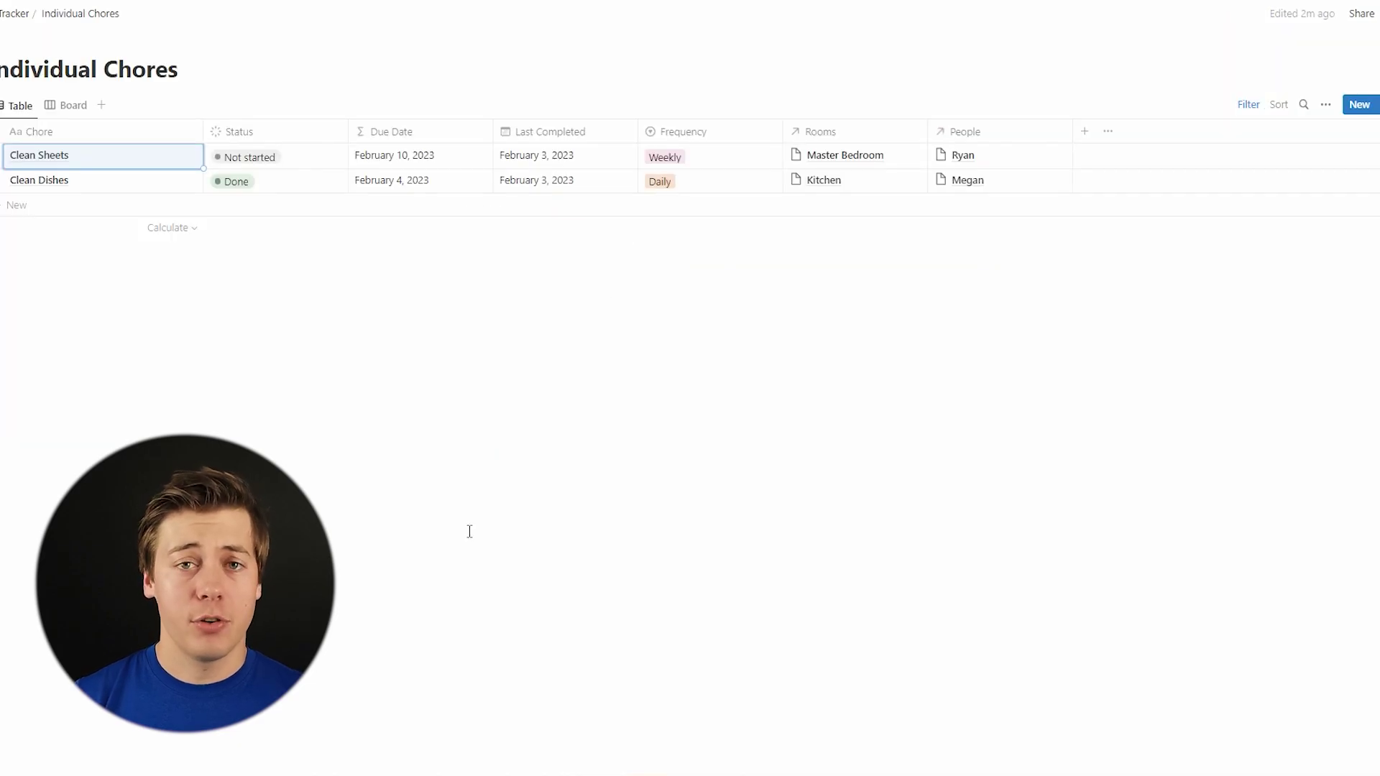
- In the Clean Sheets chore, write 'Washed 60 minutes', 'Use detergent x', 'Put washer on whites', 'Put into' as separate lines
click(180, 161)
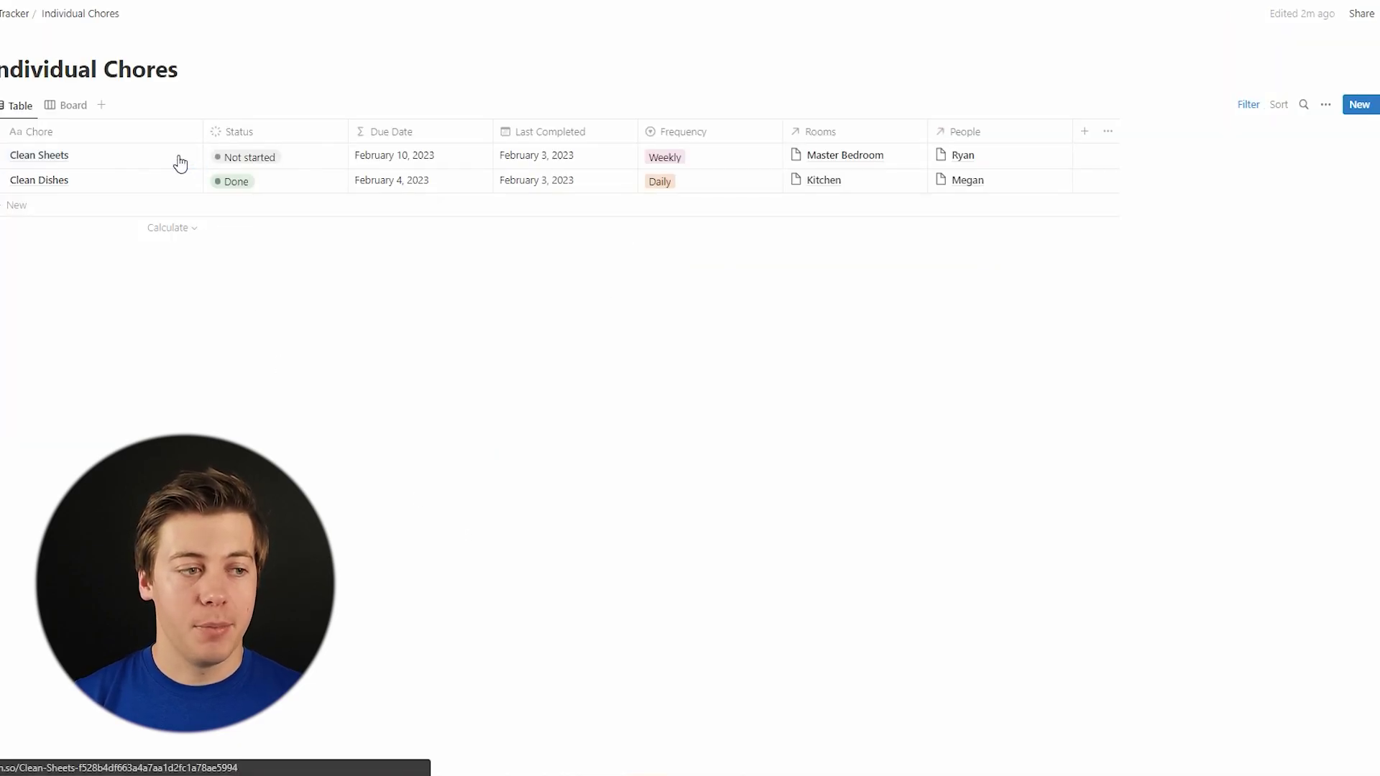
click(798, 370)
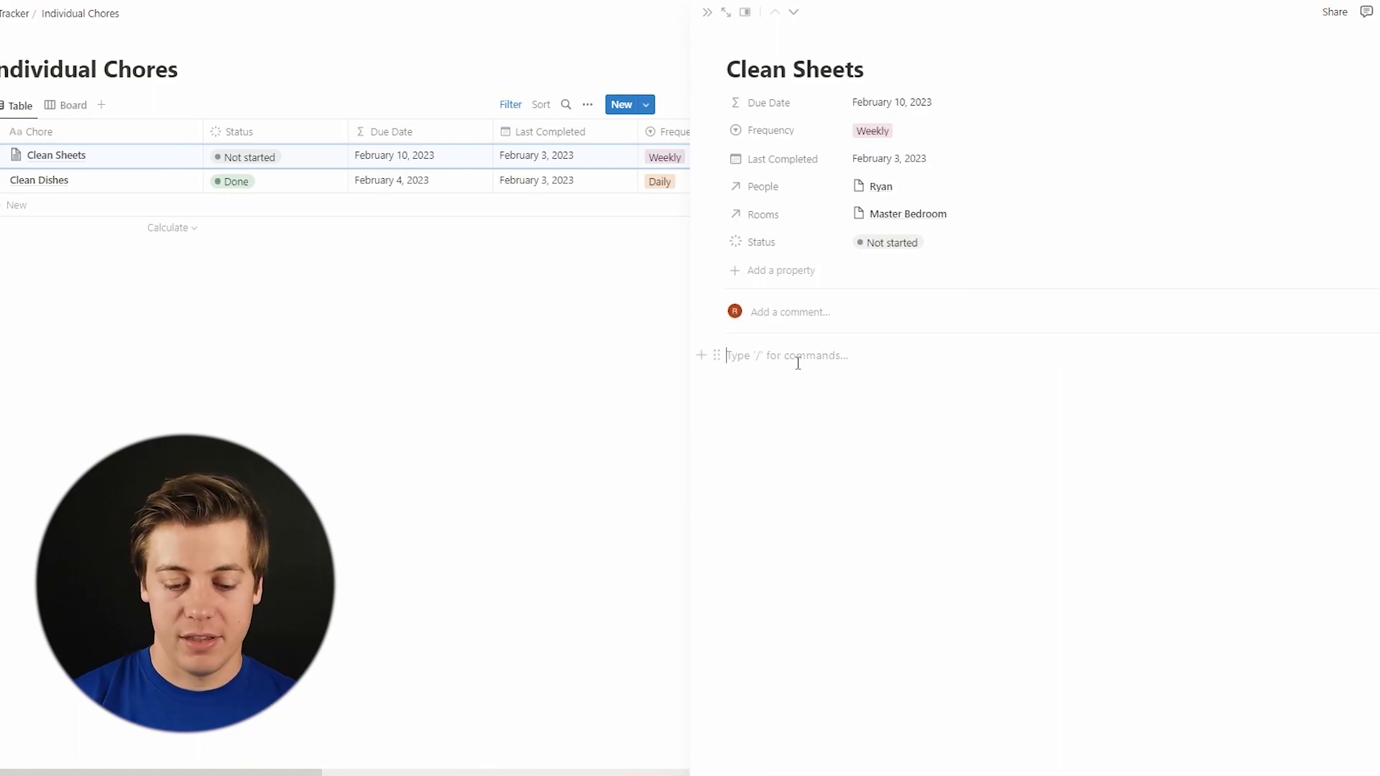
text(Wa)
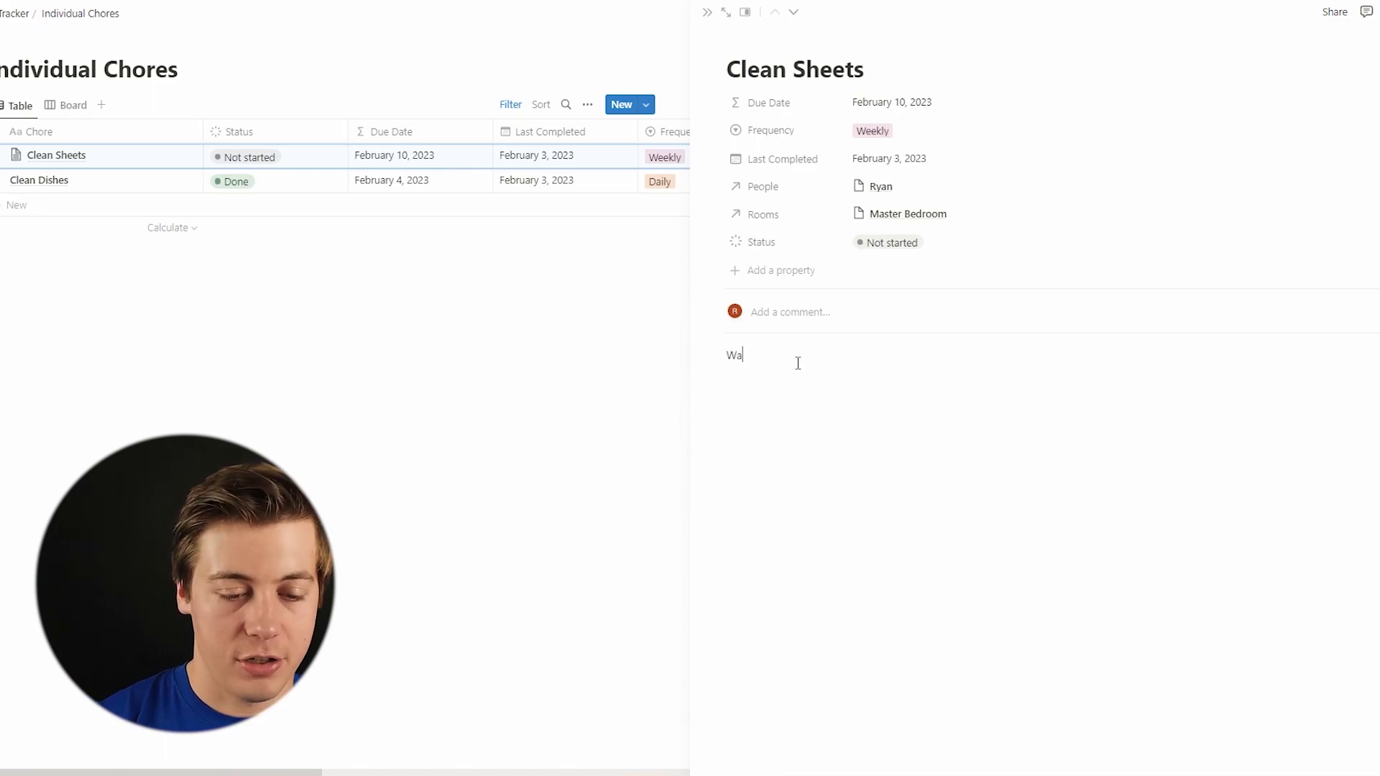
text(shed 60 minutes)
key(Return)
text(Use )
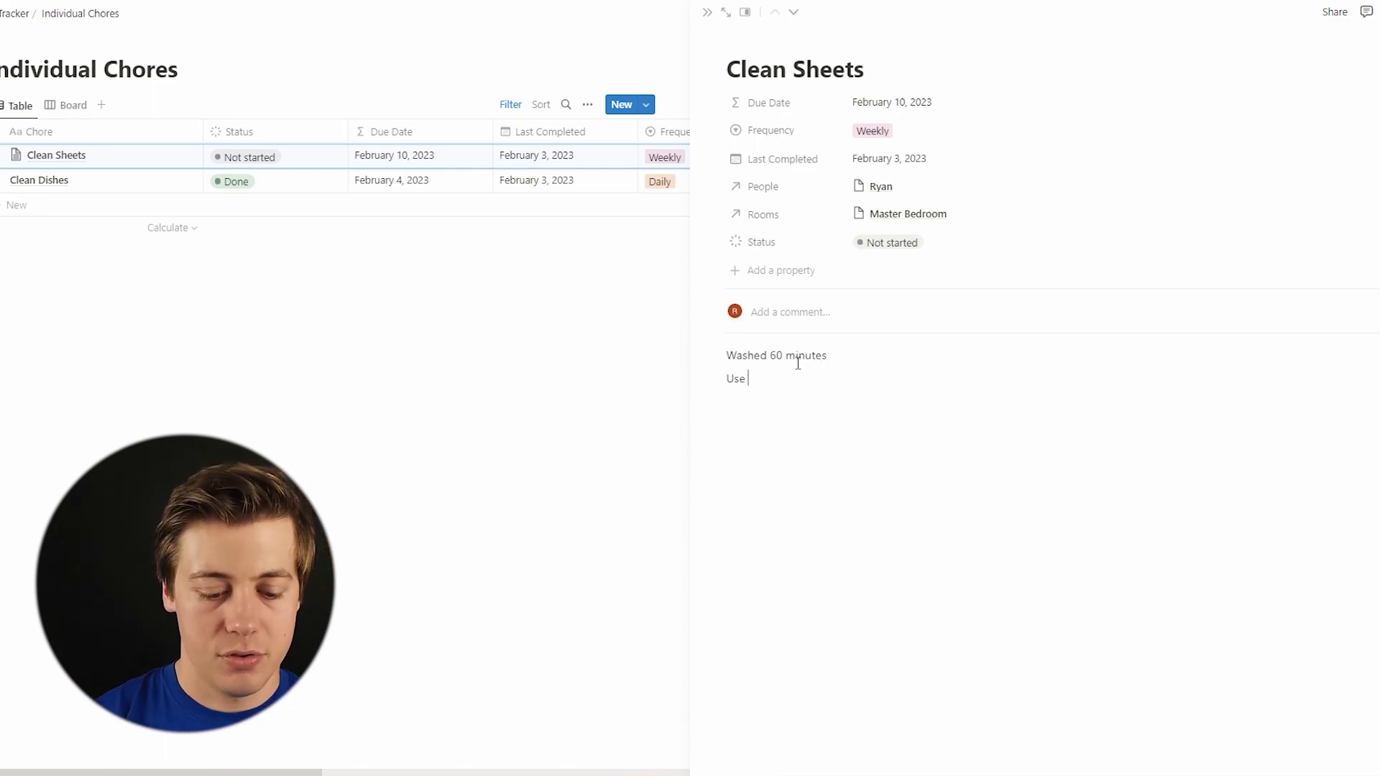
text(detergent x)
key(Return)
text(Put washer on whites)
key(Return)
text(Put )
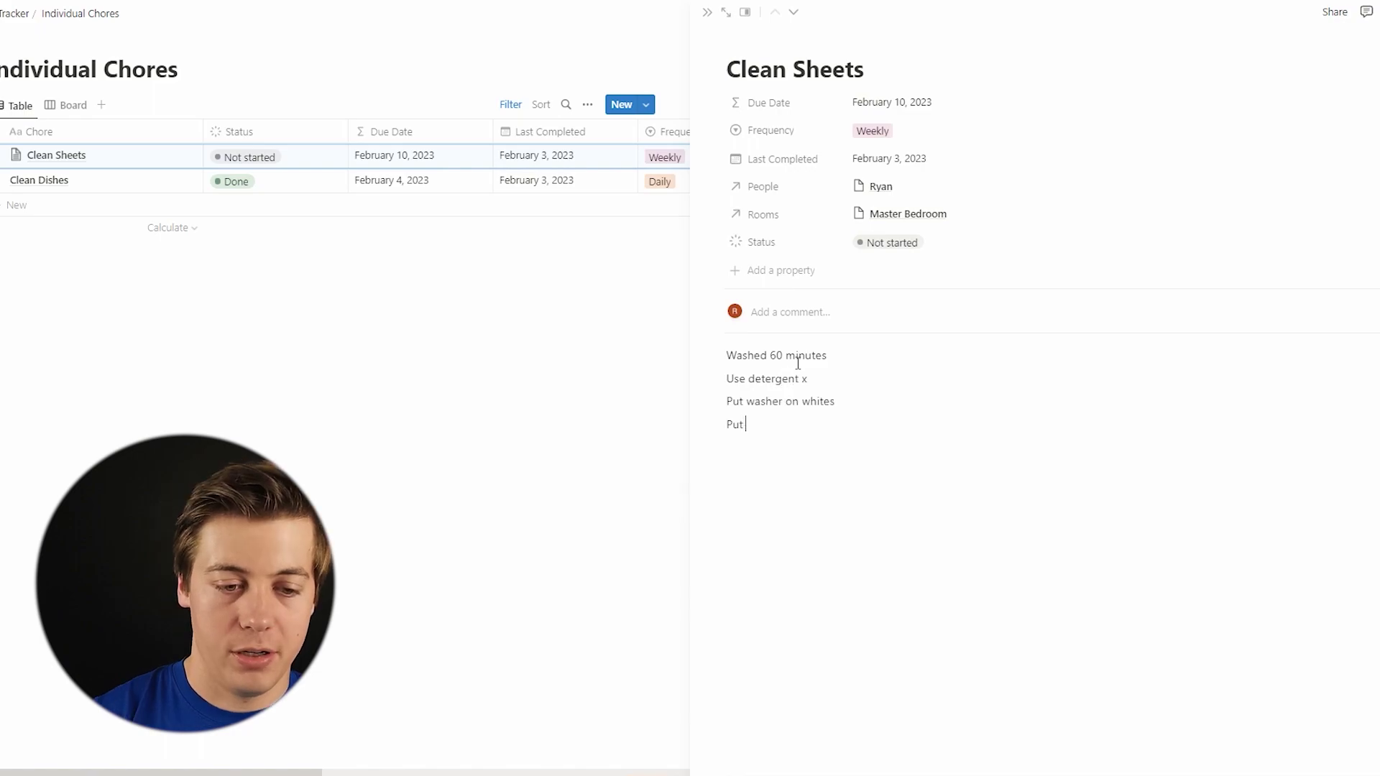
text(into)
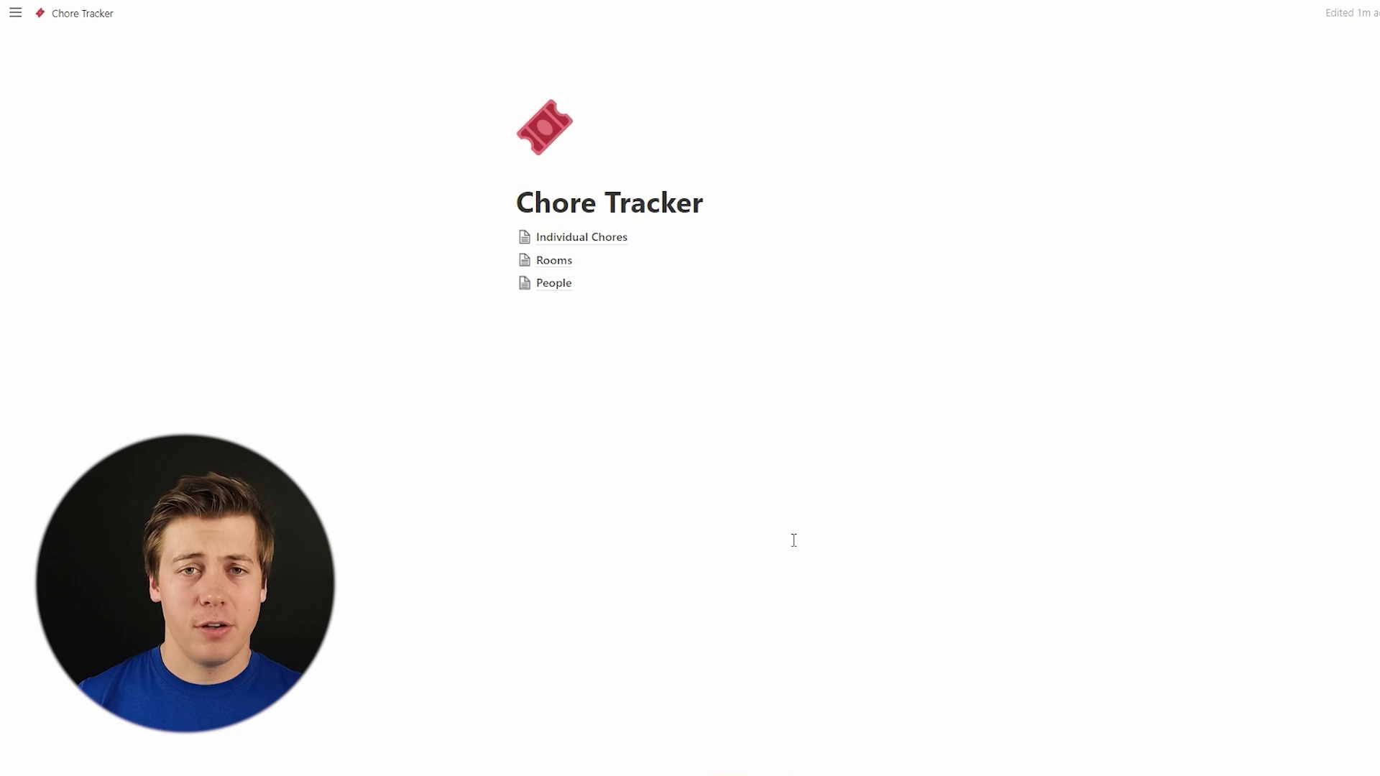
- Check the Individual Chores Board view and the People table, then return to Chore Tracker and open Rooms
click(610, 240)
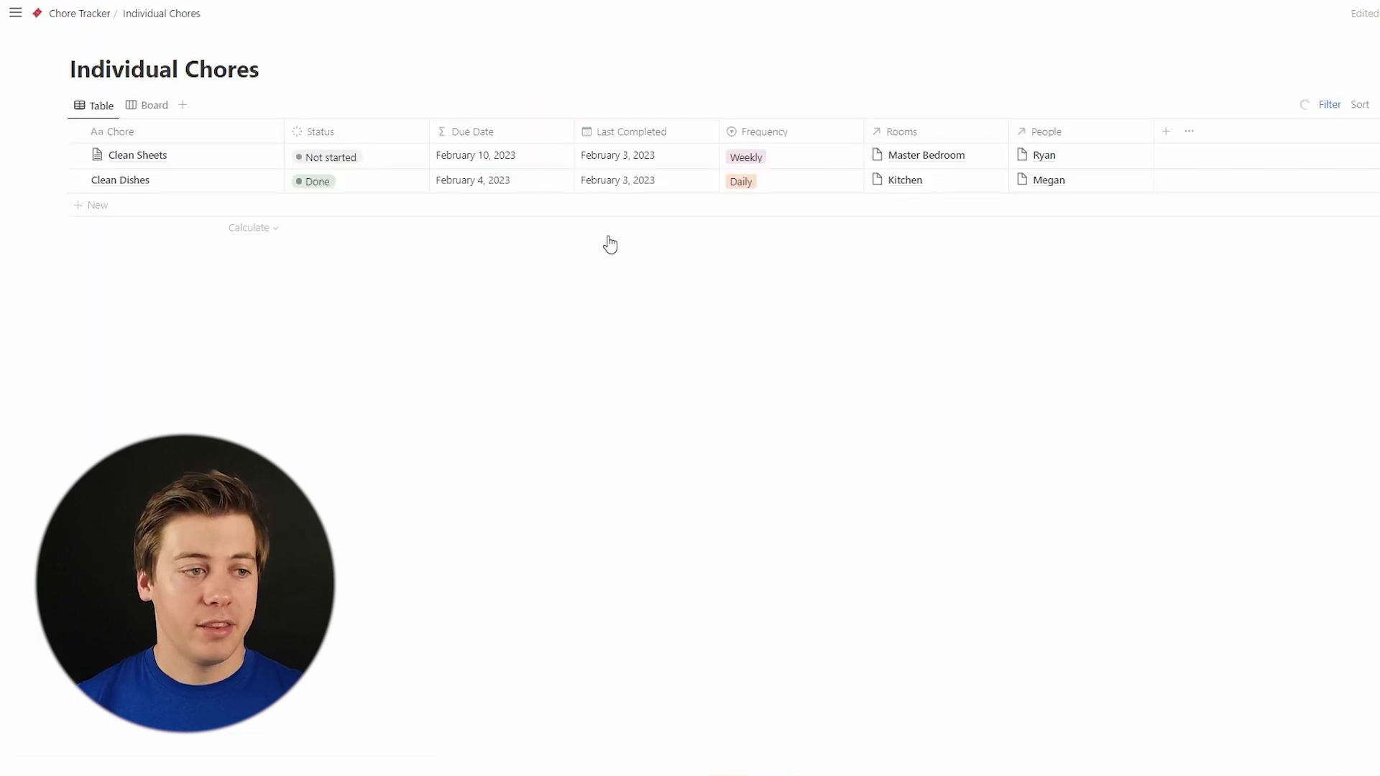
click(146, 106)
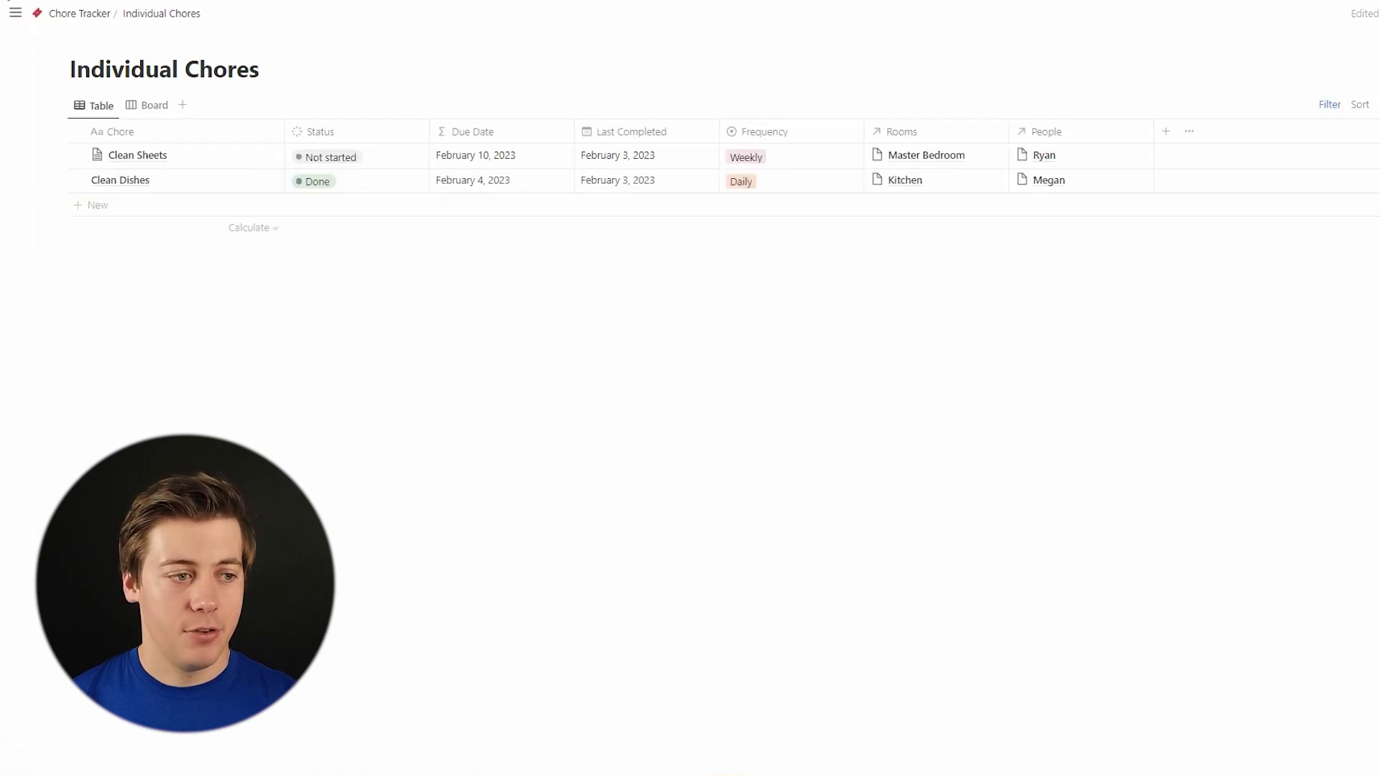
click(548, 280)
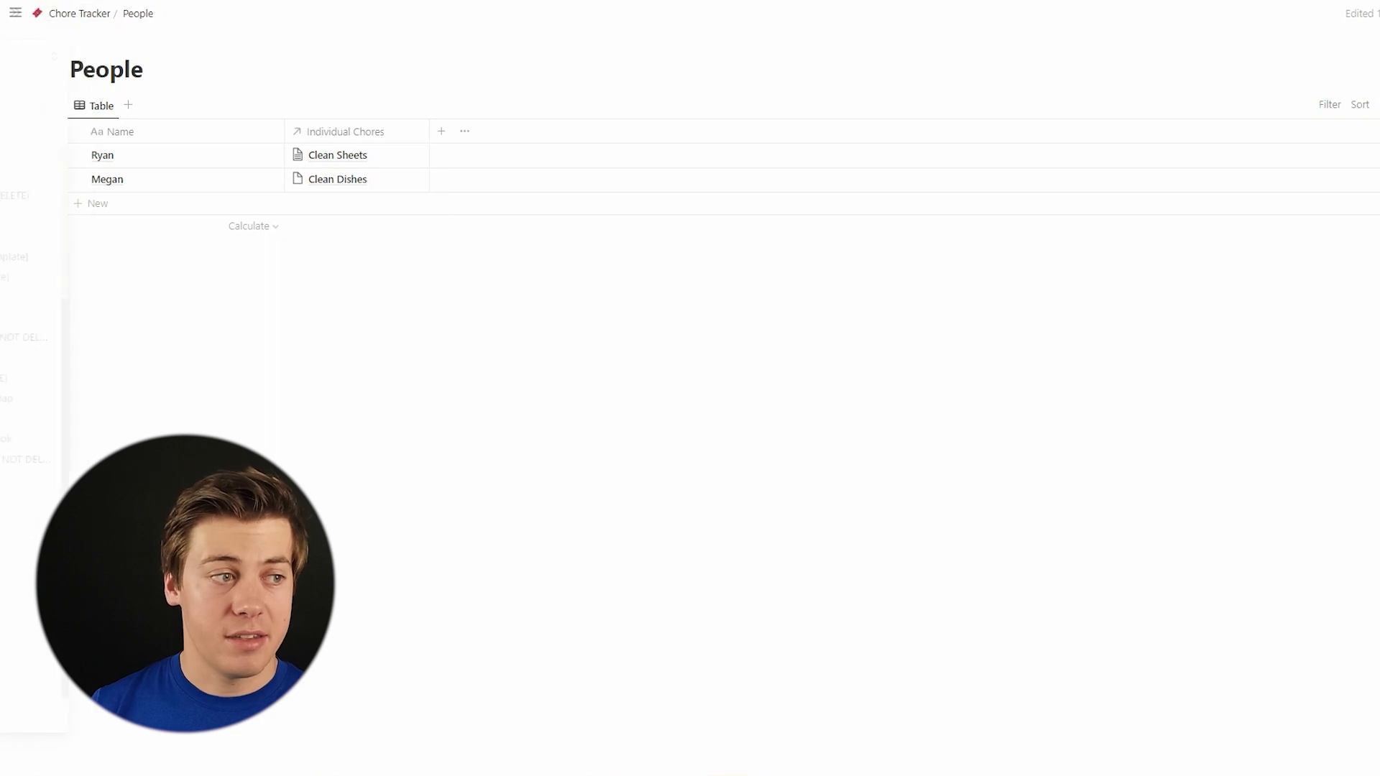
key(alt+Left)
click(563, 271)
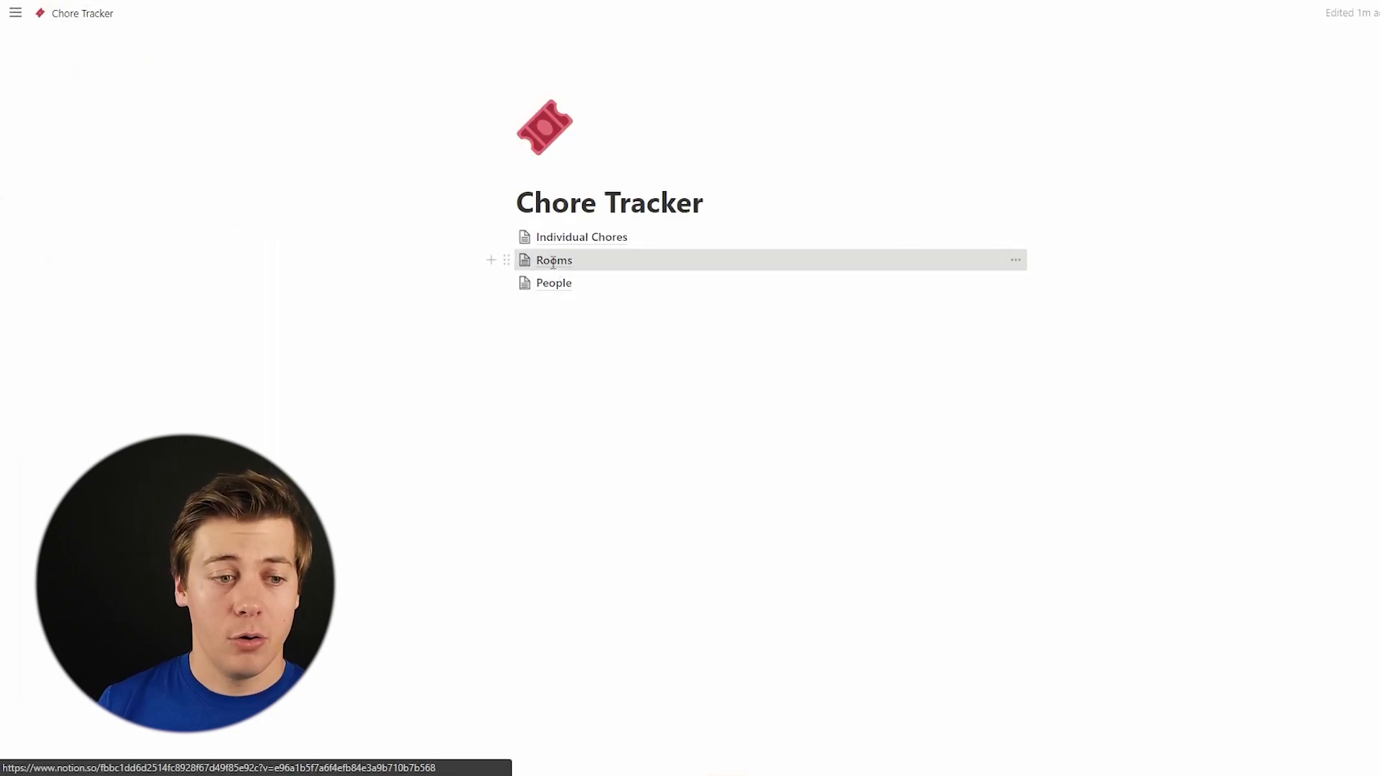